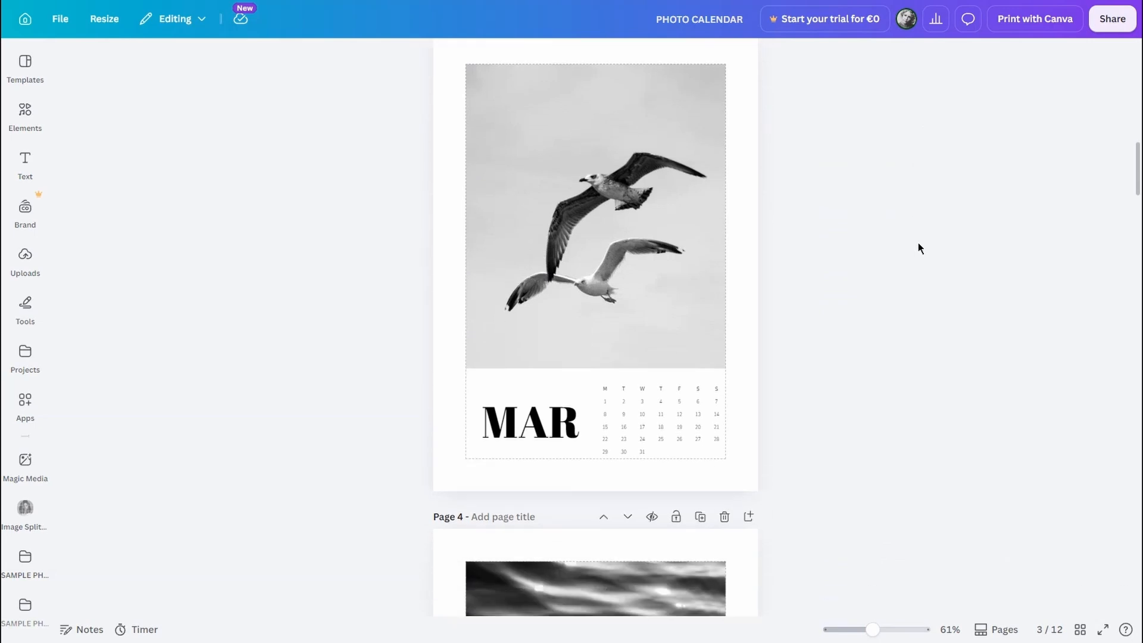
- Look through the monthly pages of the finished photo calendar, from March towards the end of the year
scroll(917, 243, "down", 10)
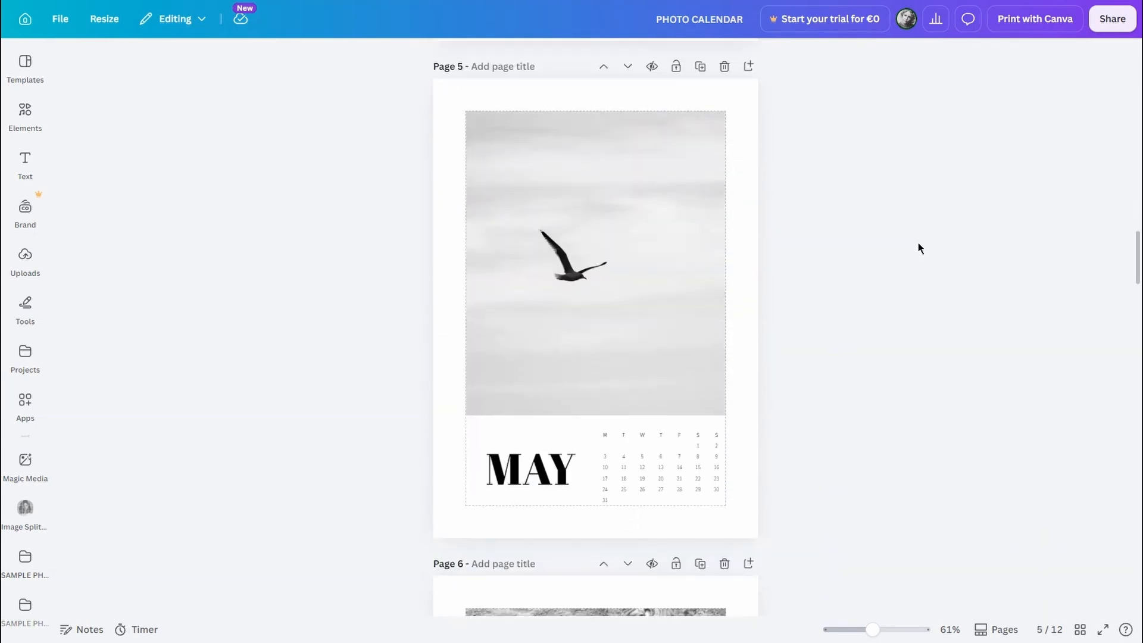
scroll(918, 247, "down", 10)
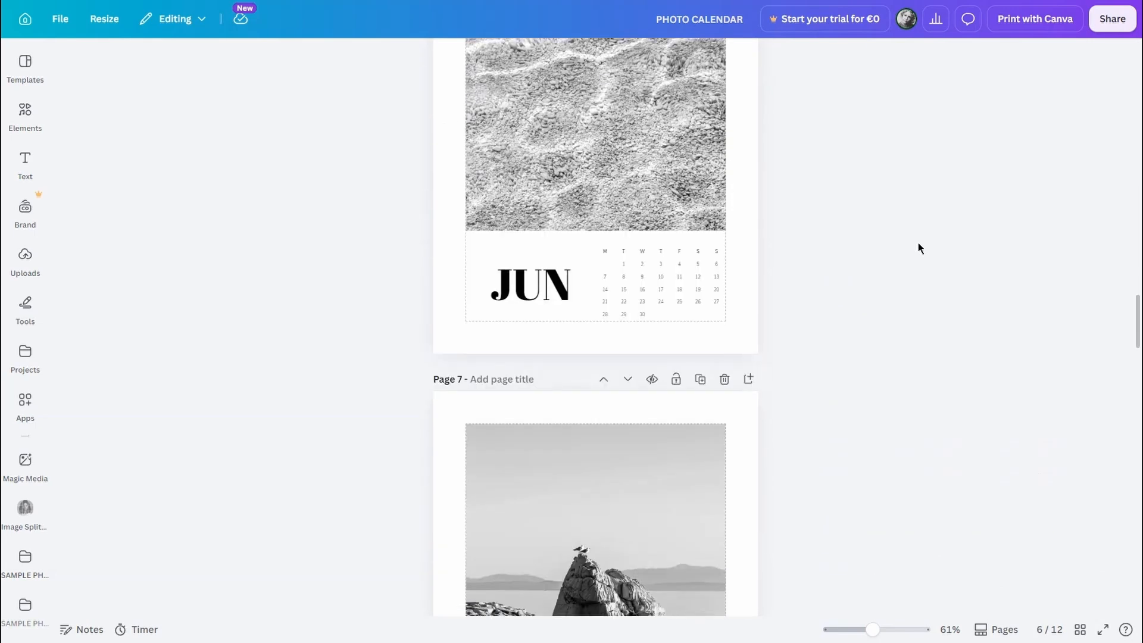
scroll(918, 248, "down", 10)
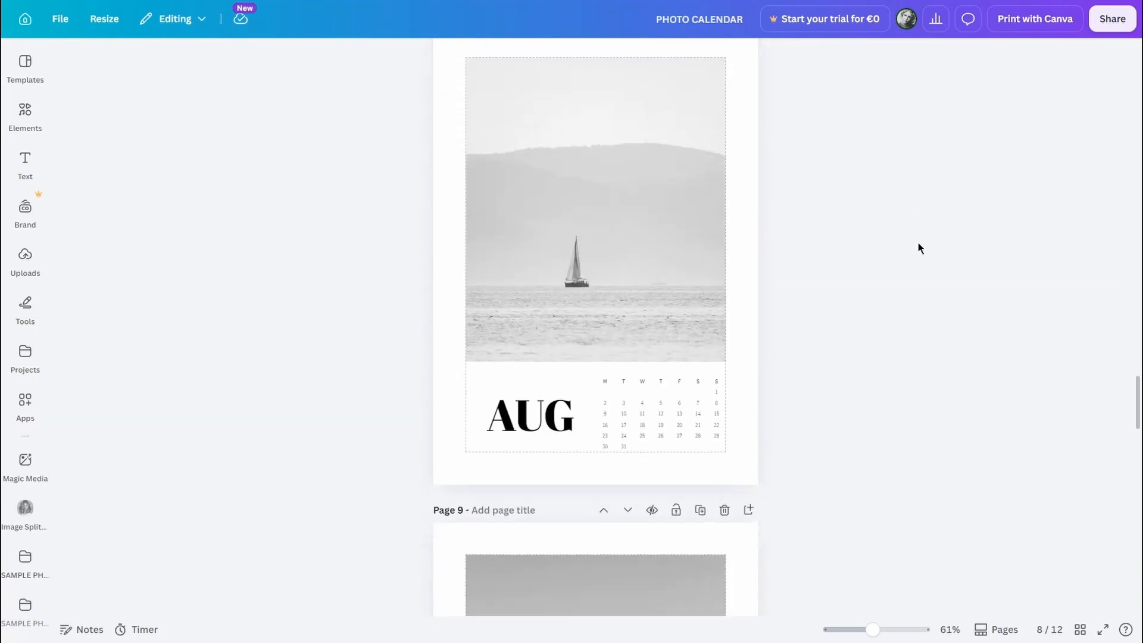
scroll(918, 247, "down", 10)
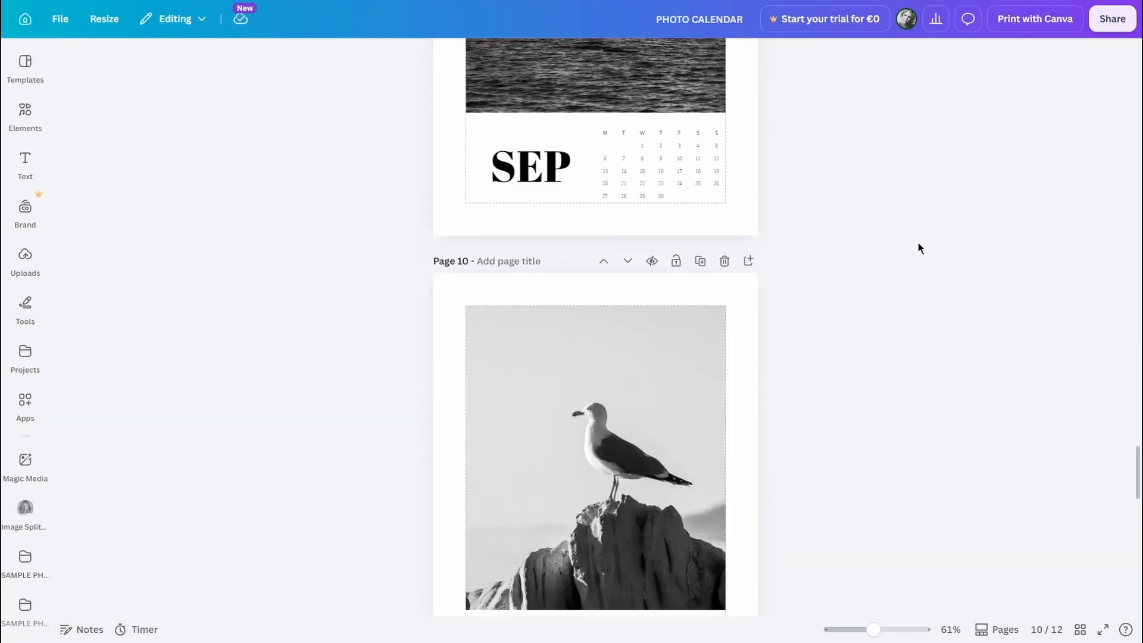
scroll(918, 243, "down", 4)
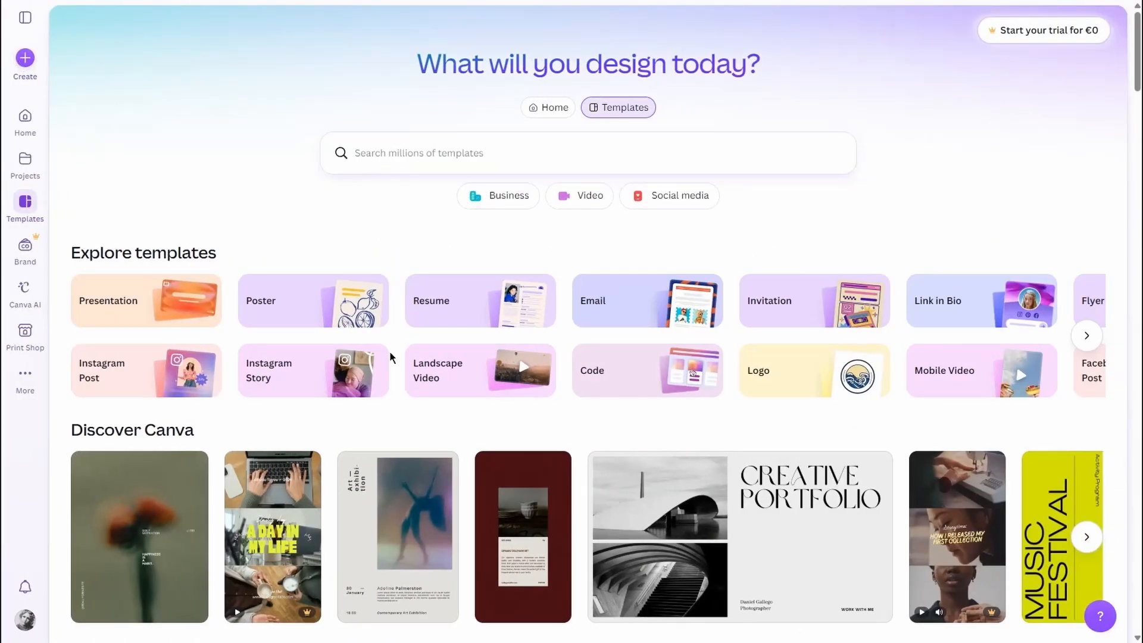
- Search the design types for "a4", then clear the search and browse the Print formats
type("a4")
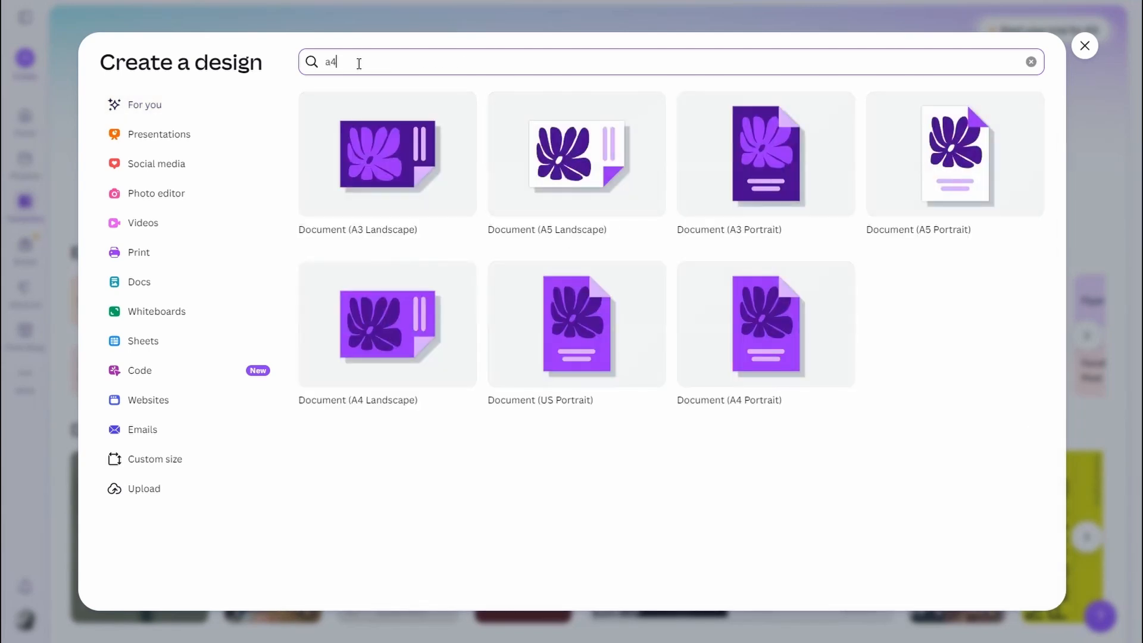
key("BackSpace")
key("BackSpace")
left_click(168, 262)
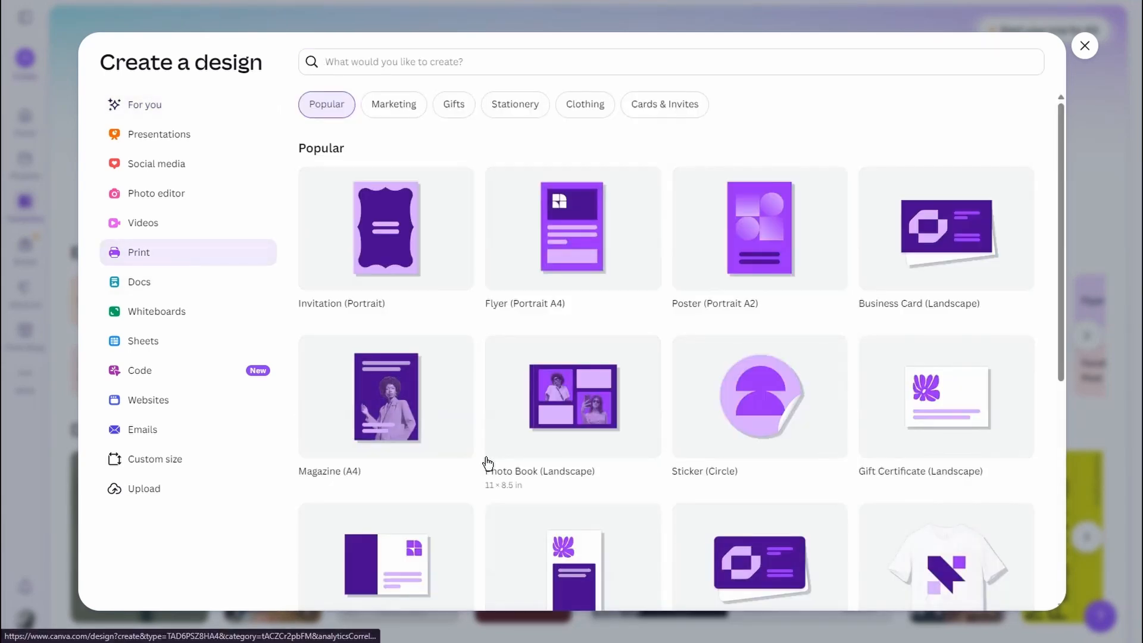
- Create a blank Document (A4 Portrait) design, 21 × 29.7 cm, from the custom size layouts and clear the template list away
left_click(179, 463)
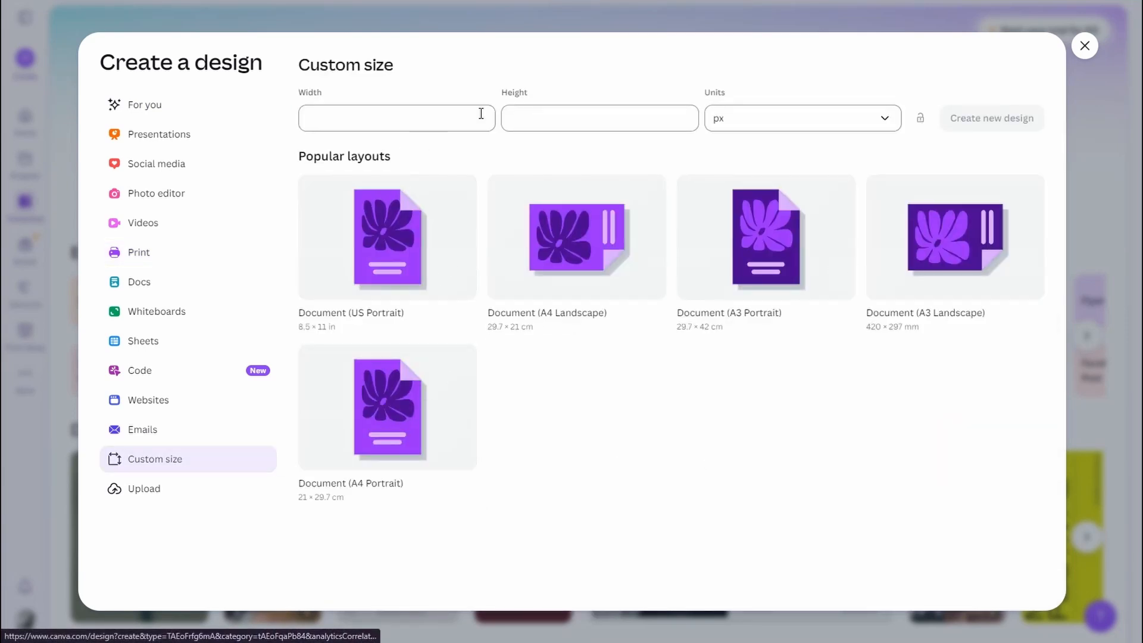
left_click(752, 124)
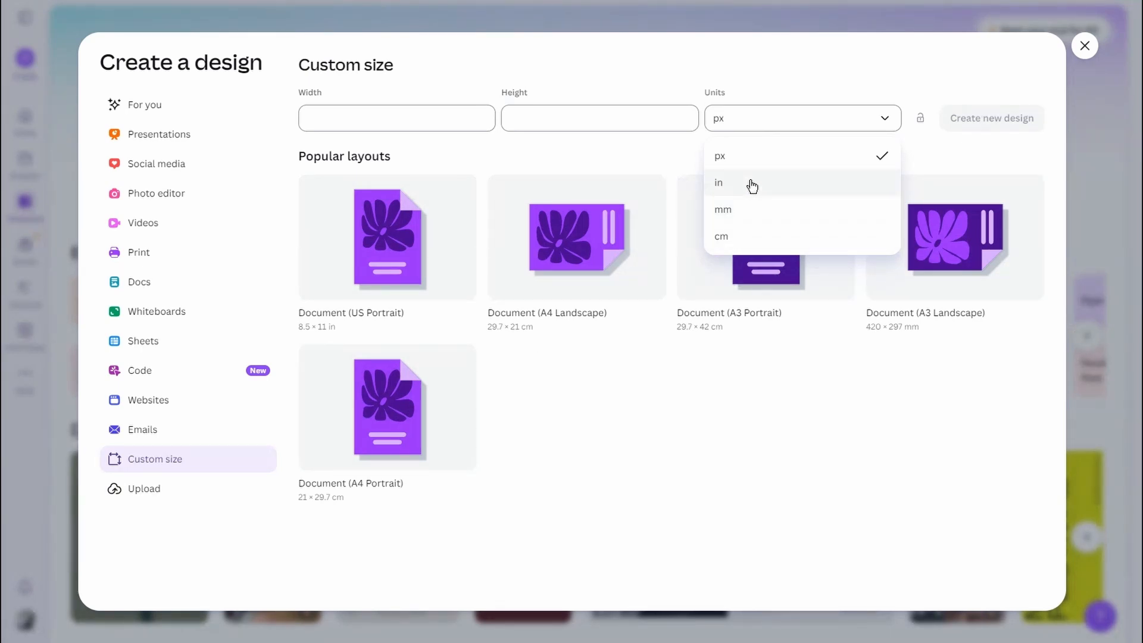
left_click(764, 448)
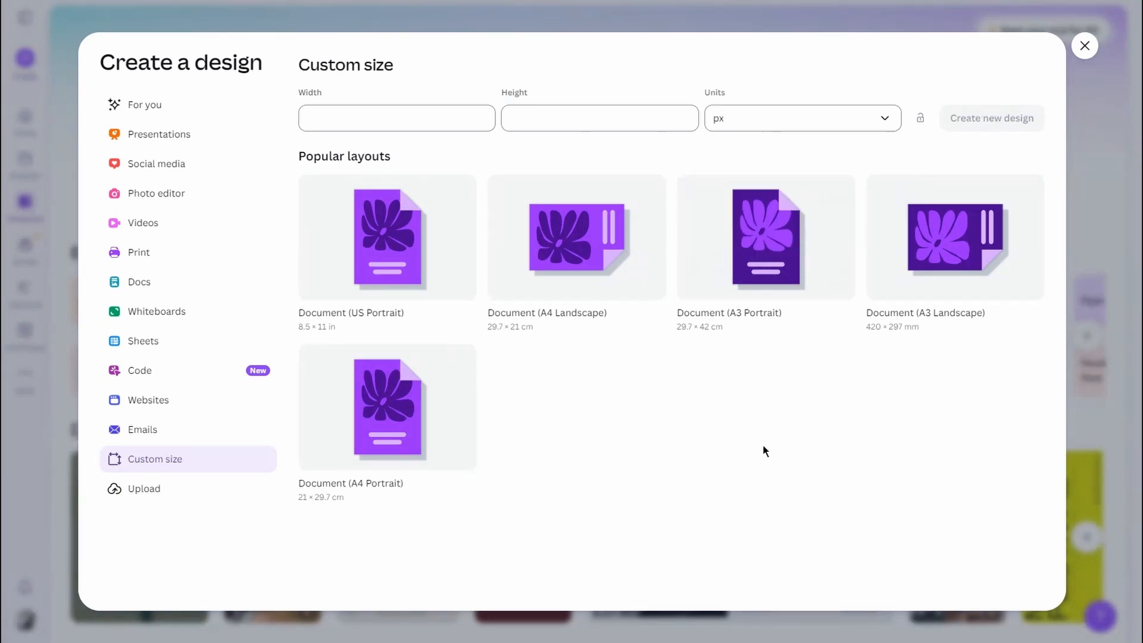
left_click(402, 430)
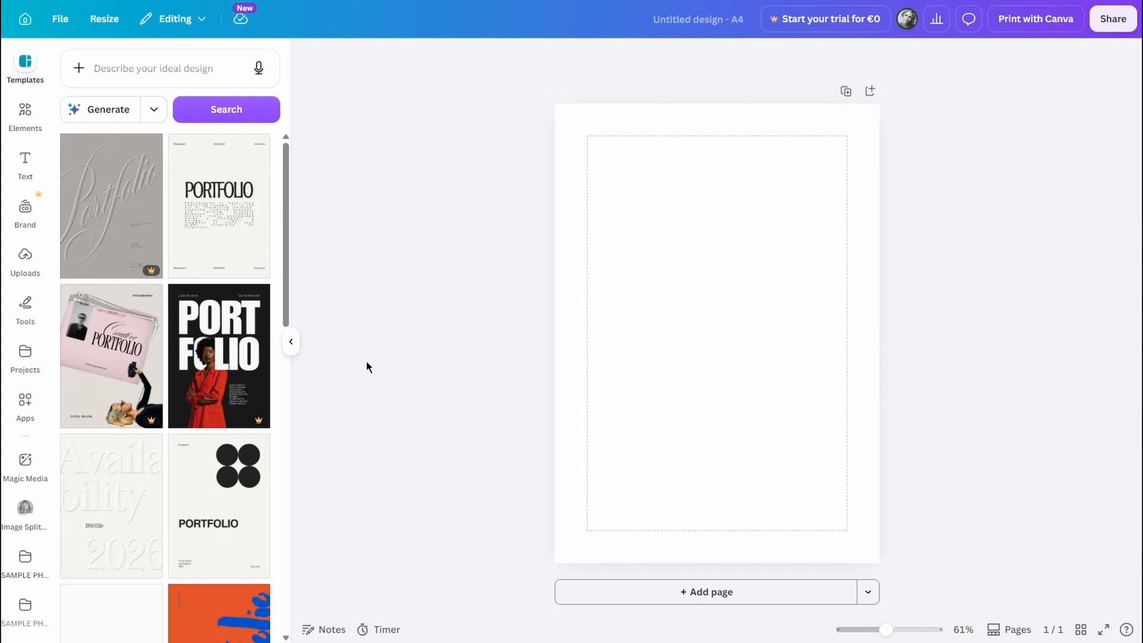
left_click(292, 345)
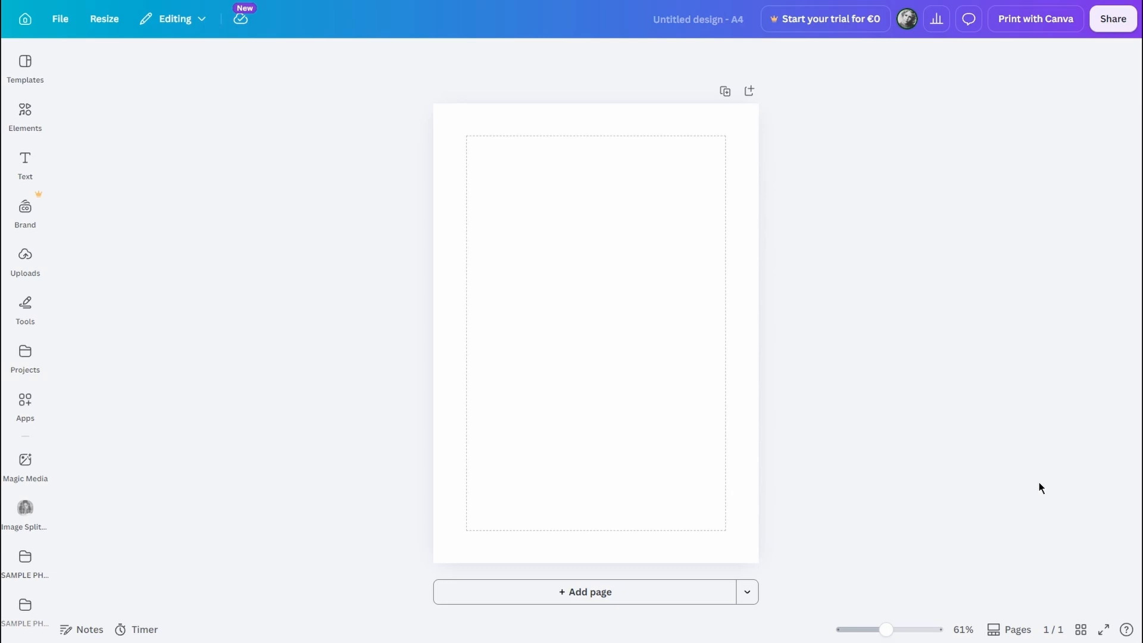
- Check the margin and print bleed display options in the design's settings
left_click(59, 19)
mouse_move(117, 181)
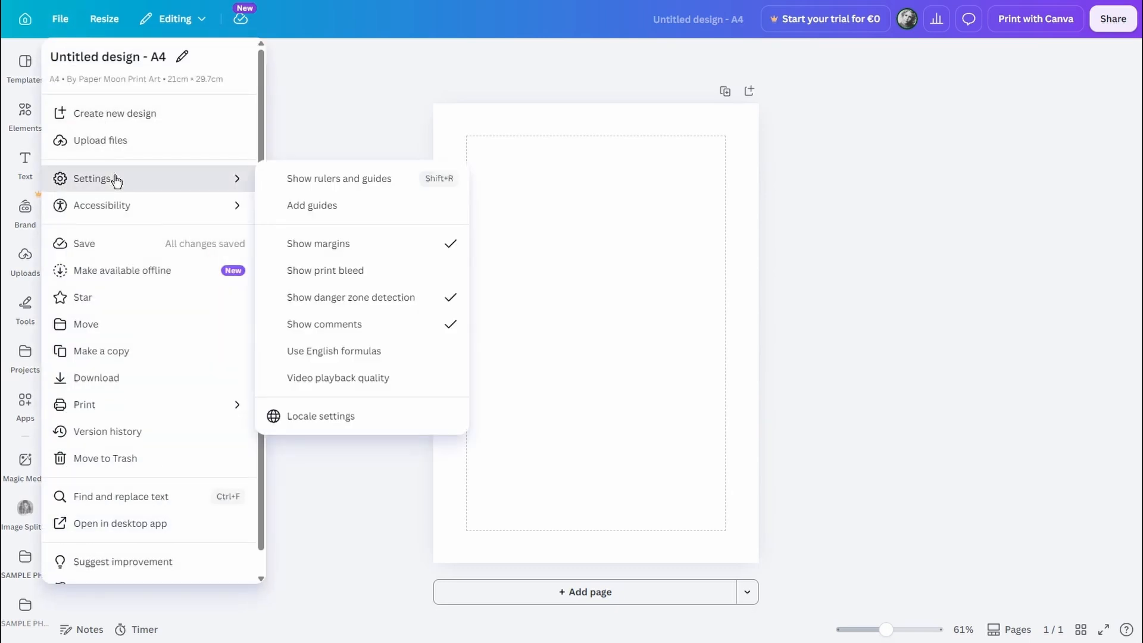
left_click(356, 255)
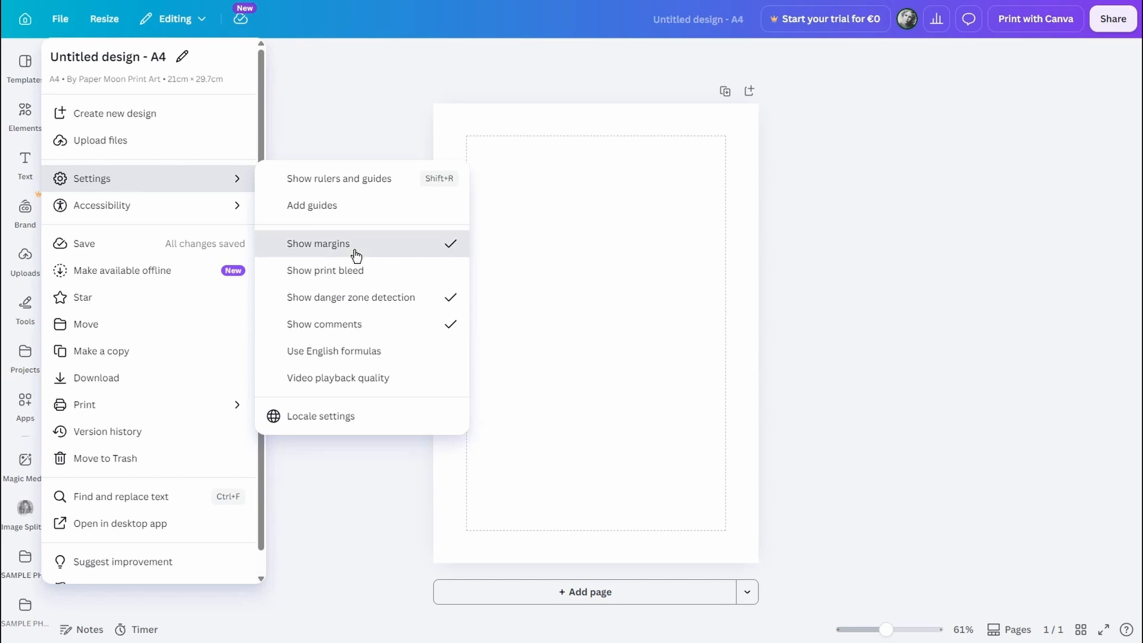
left_click(356, 255)
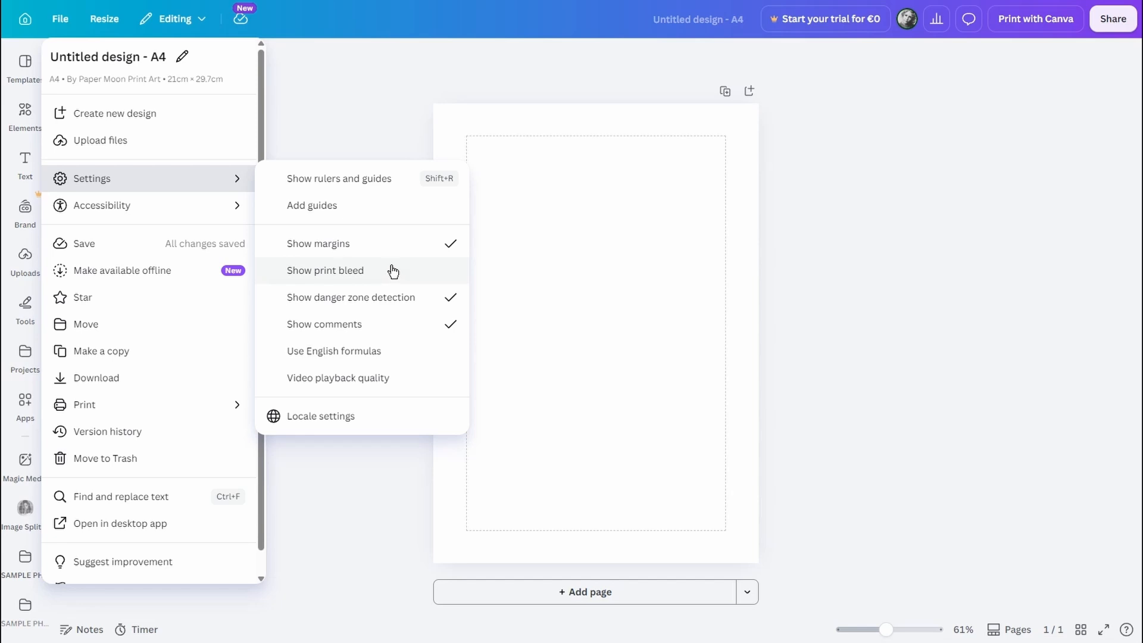
left_click(839, 313)
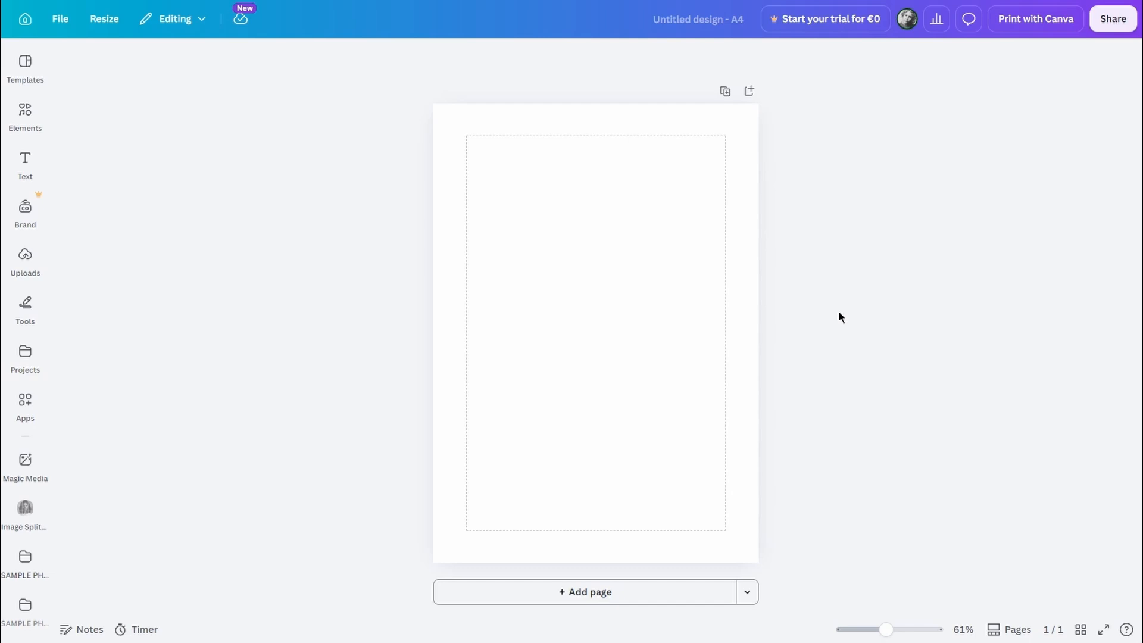
- Search the elements for "grid" and add the single-photo grid to the page
left_click(25, 116)
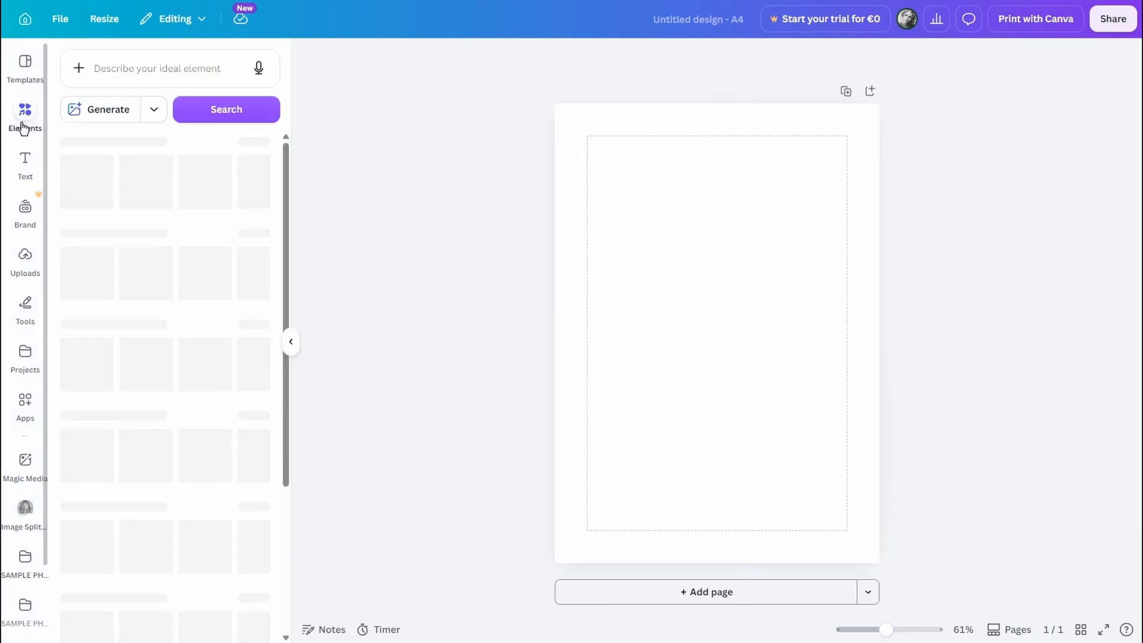
left_click(122, 70)
type("grid")
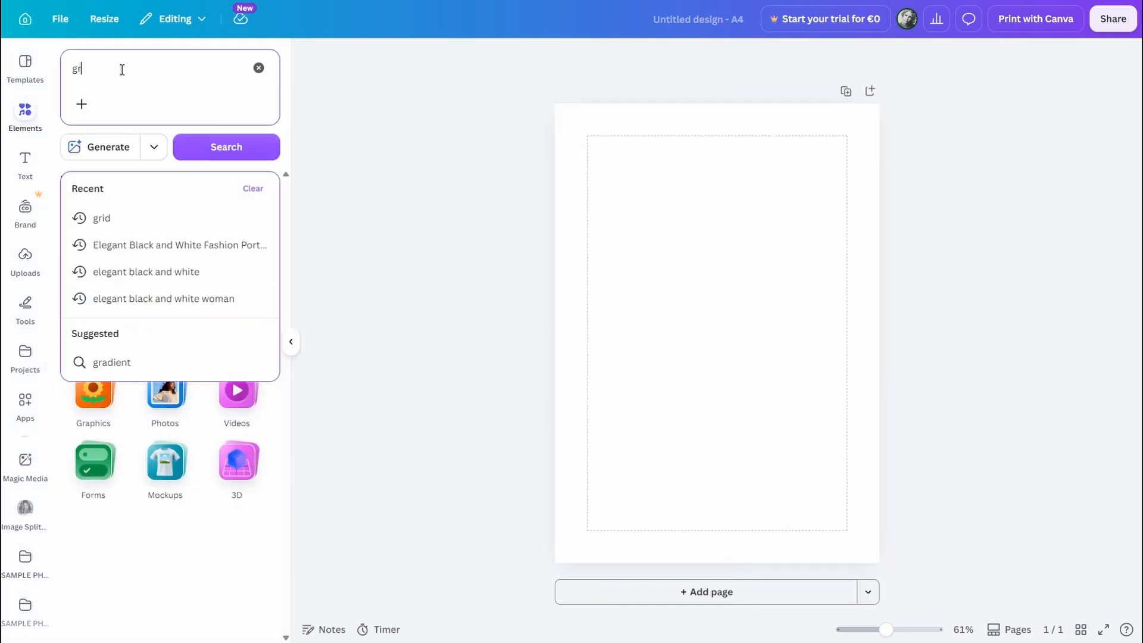
key("Return")
left_click(83, 253)
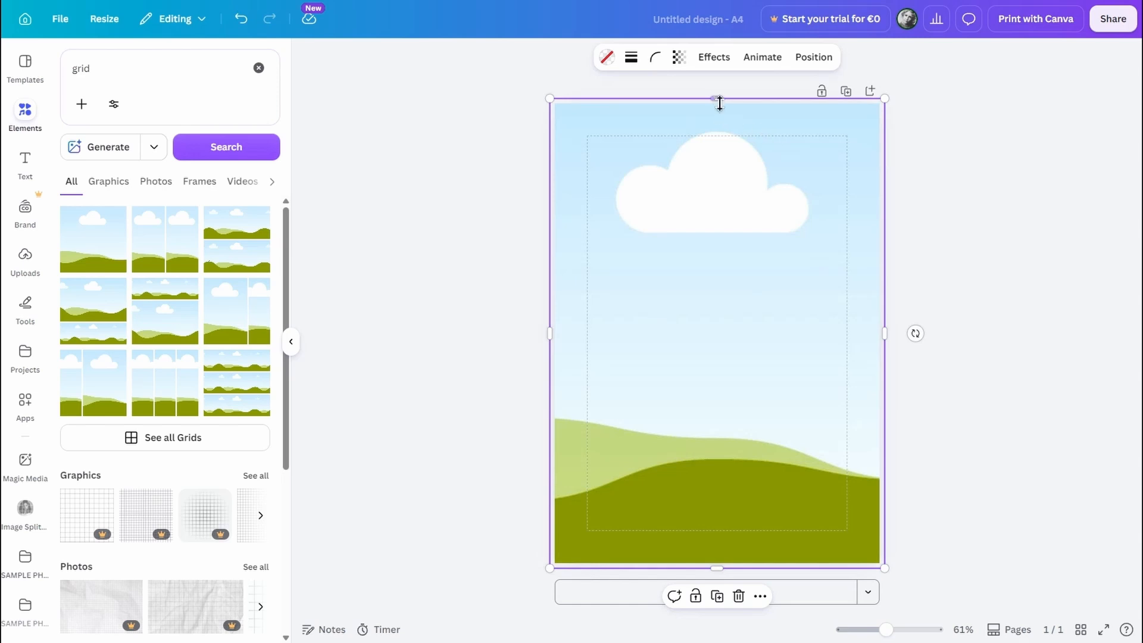
- Resize the photo grid to the top and side margins, ending about three quarters of the way down the margin area
left_click_drag(716, 98, 717, 136)
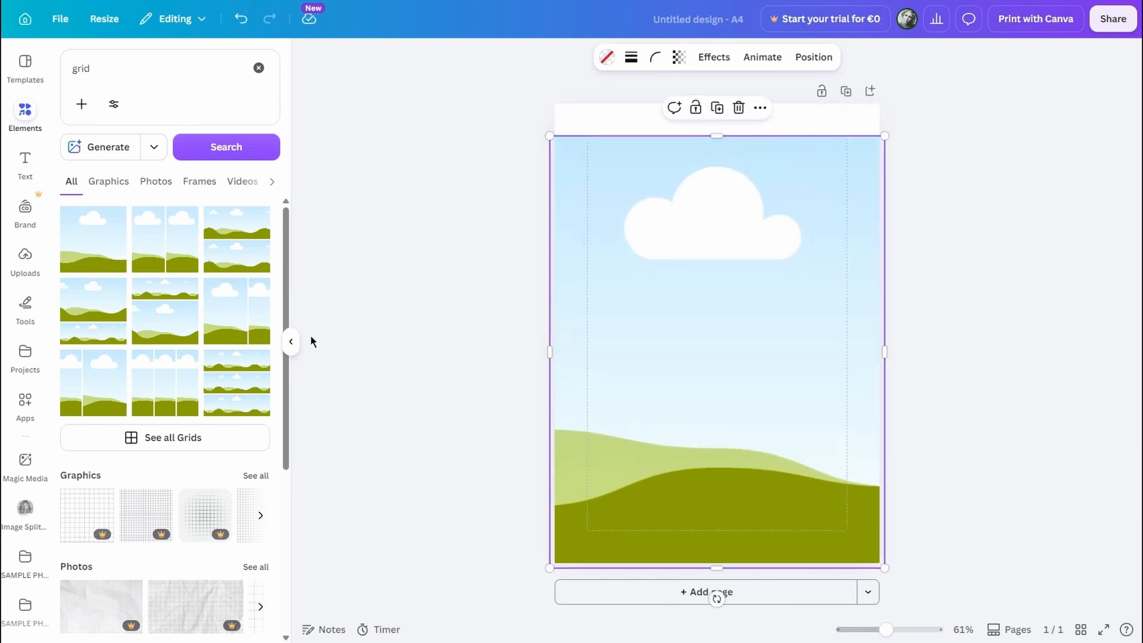
left_click(291, 342)
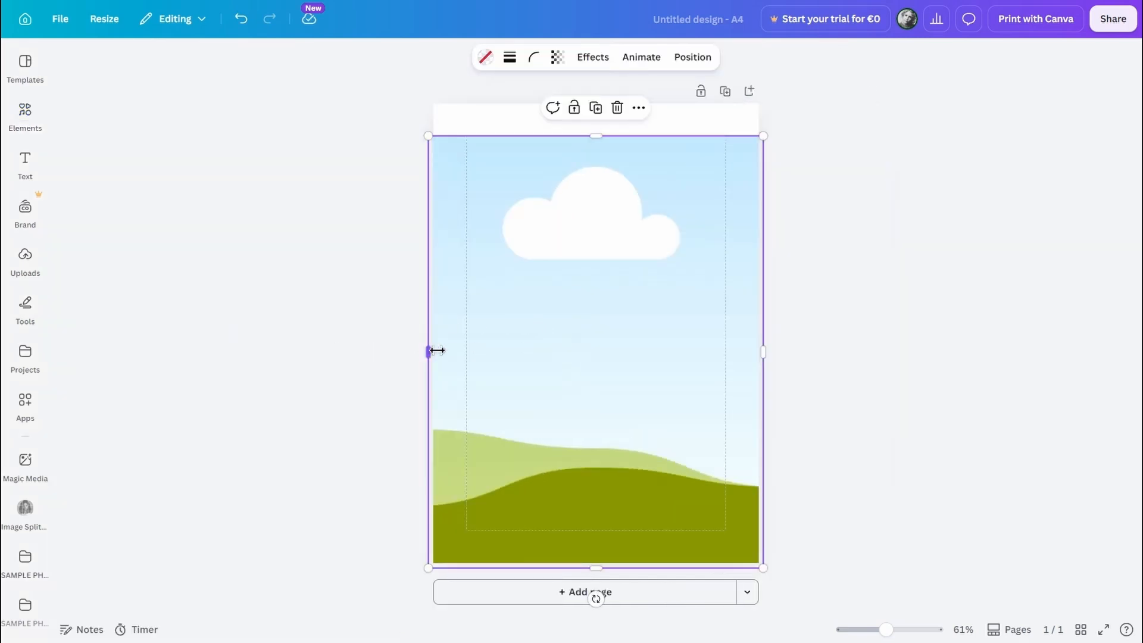
left_click_drag(431, 342, 467, 347)
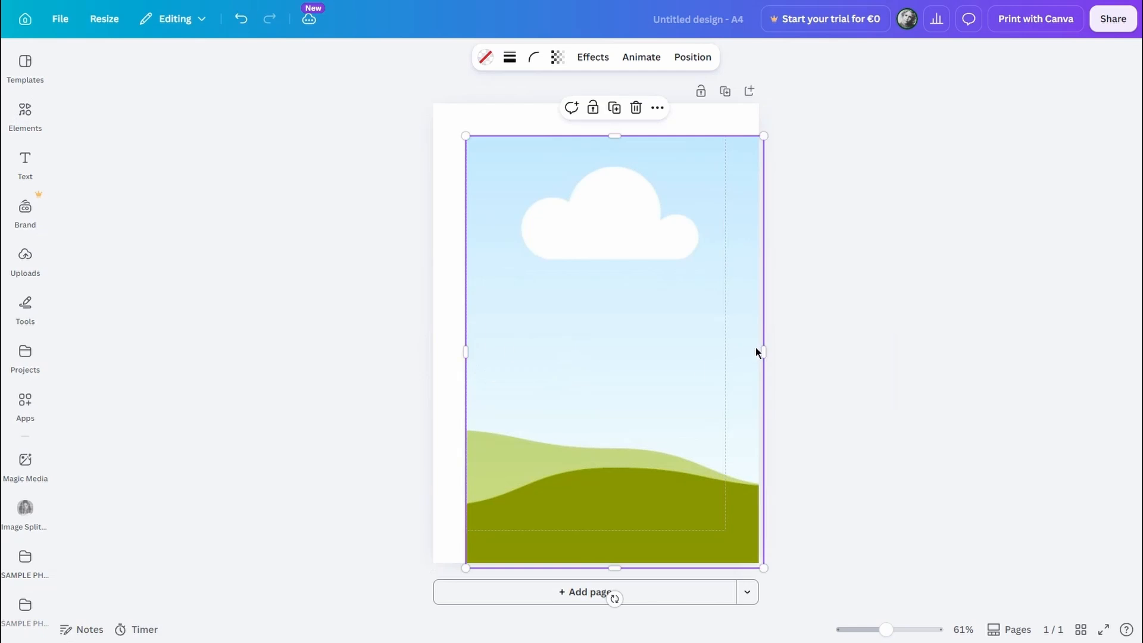
left_click_drag(770, 350, 727, 350)
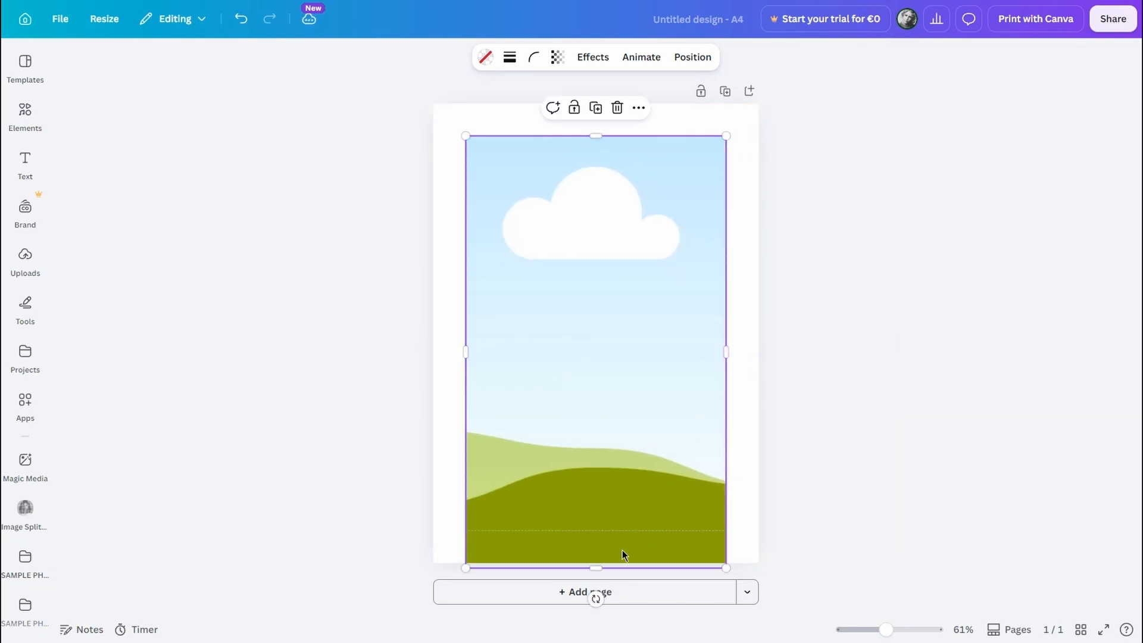
left_click_drag(594, 568, 608, 427)
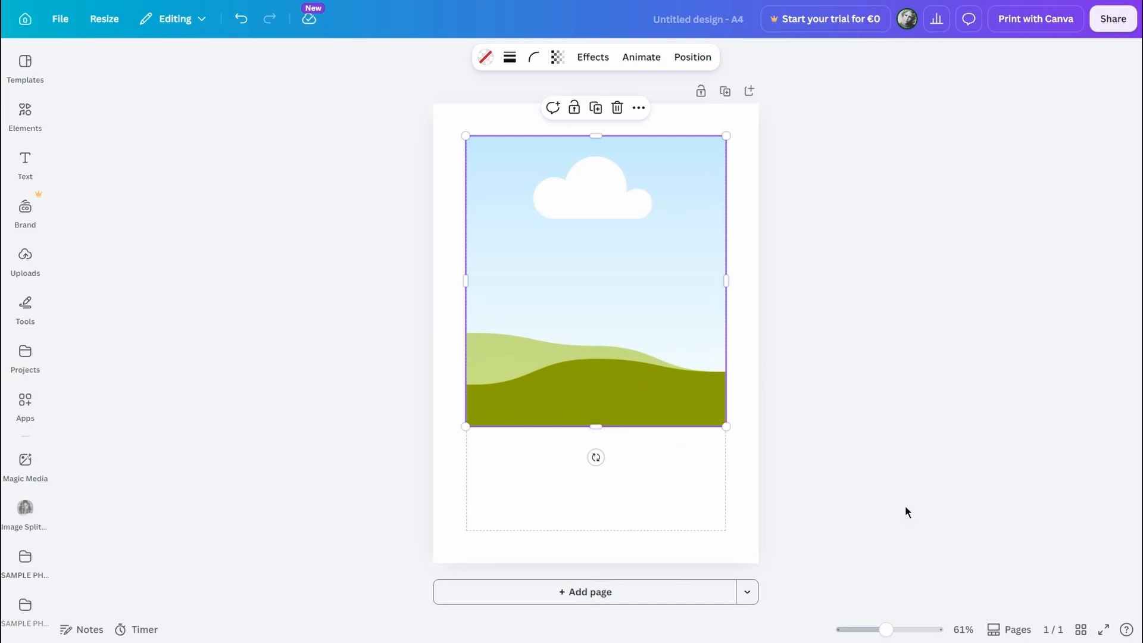
left_click(990, 447)
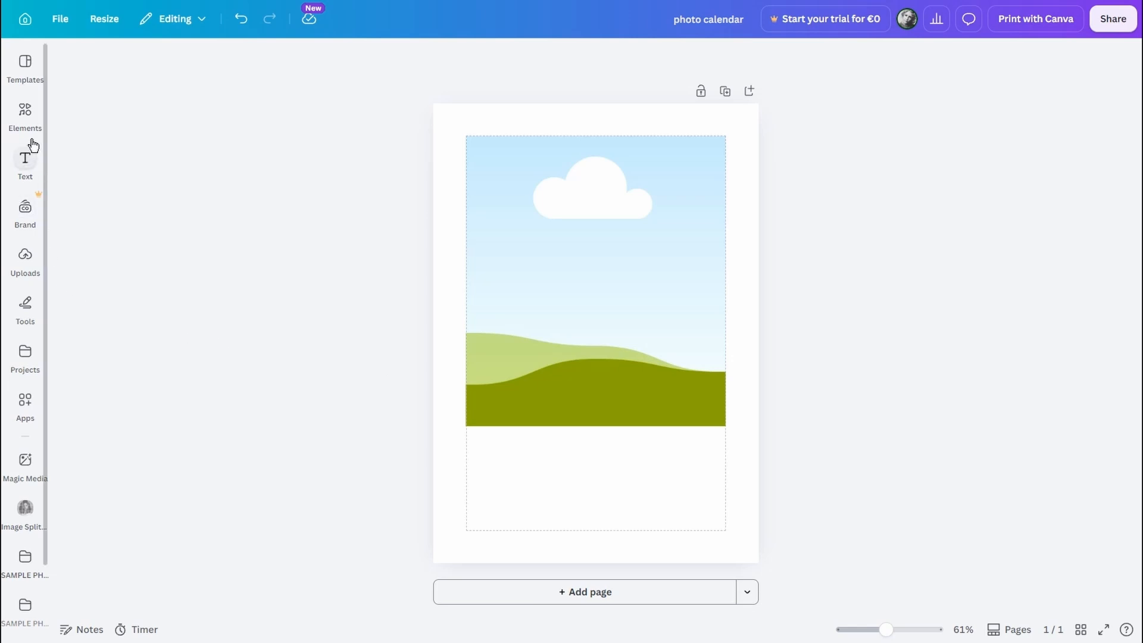
- Clear the grid search and insert a plain black-outlined table with three columns and four rows
left_click(27, 119)
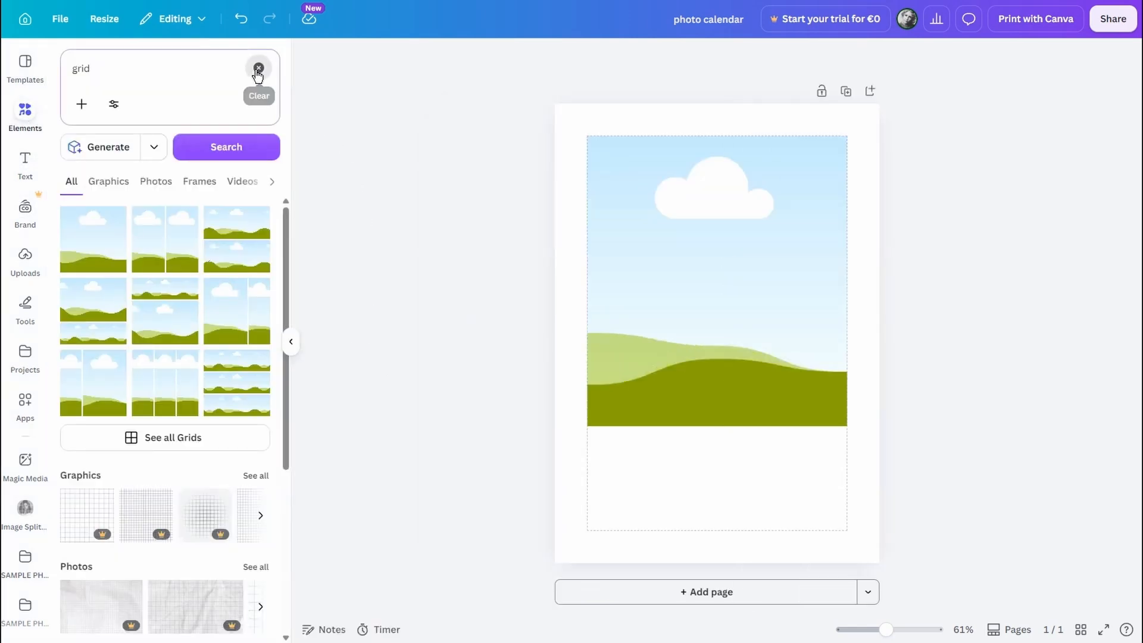
left_click(257, 69)
left_click(226, 539)
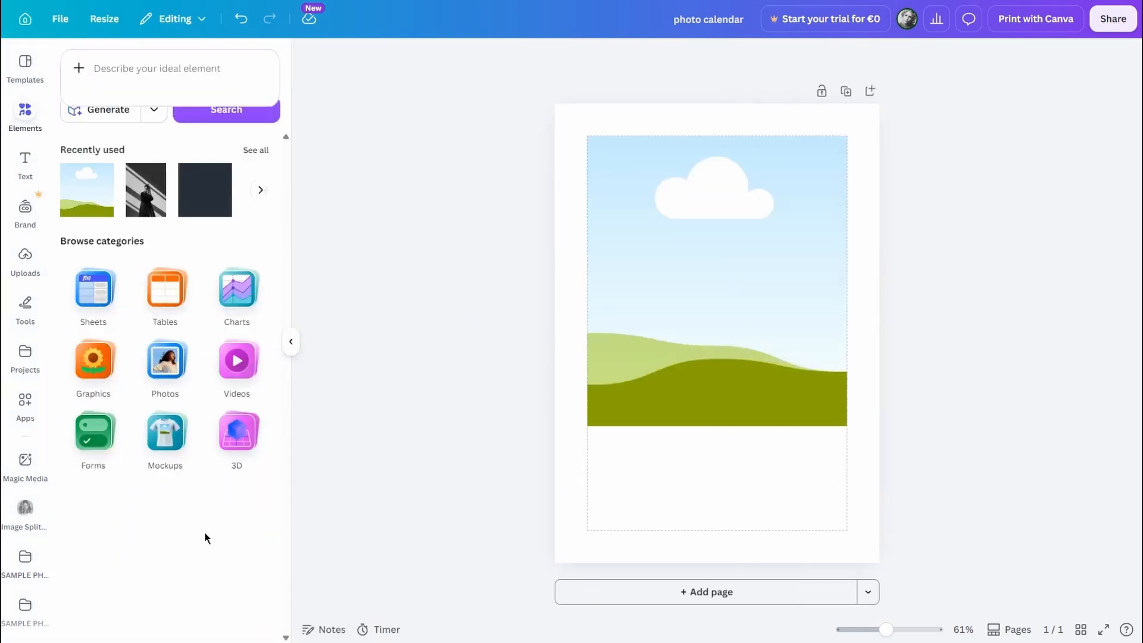
left_click(166, 286)
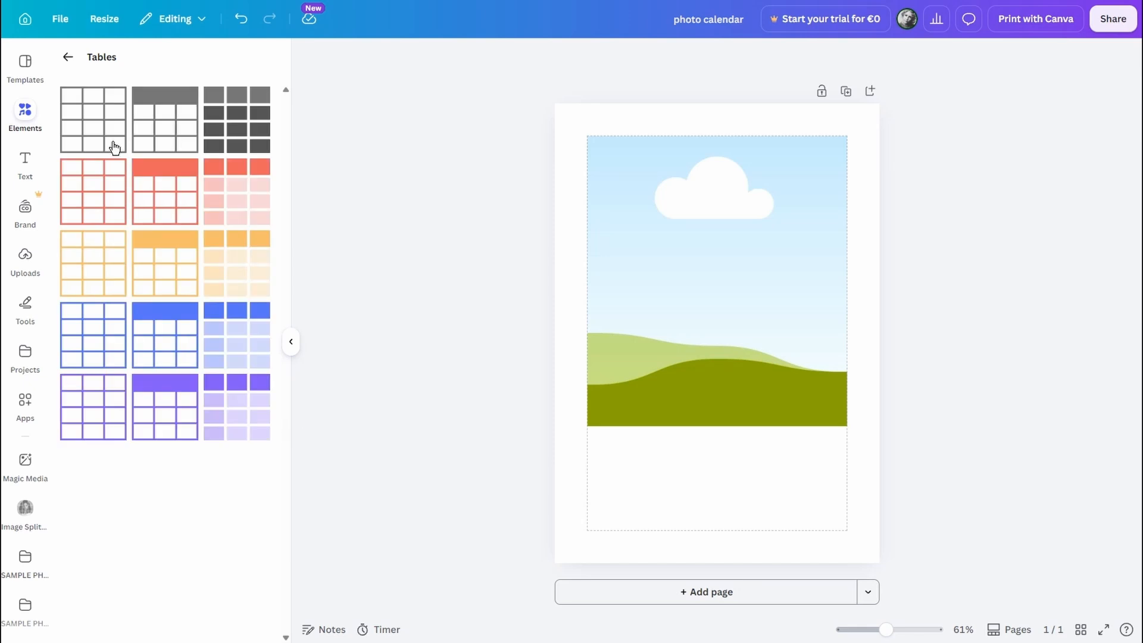
left_click(114, 148)
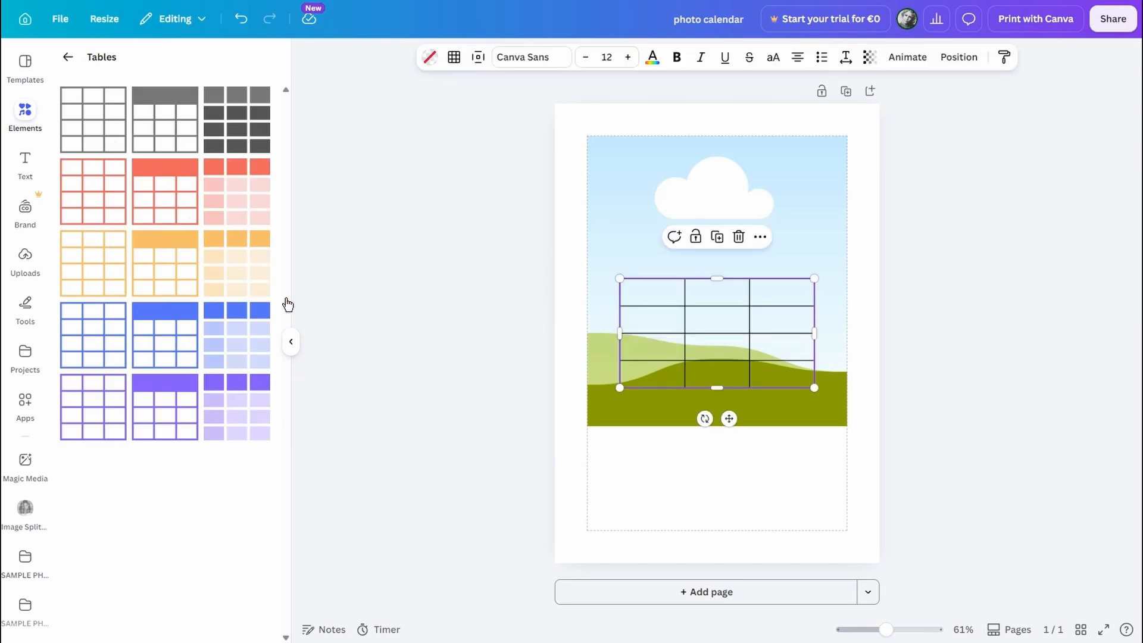
left_click(302, 311)
left_click(31, 322)
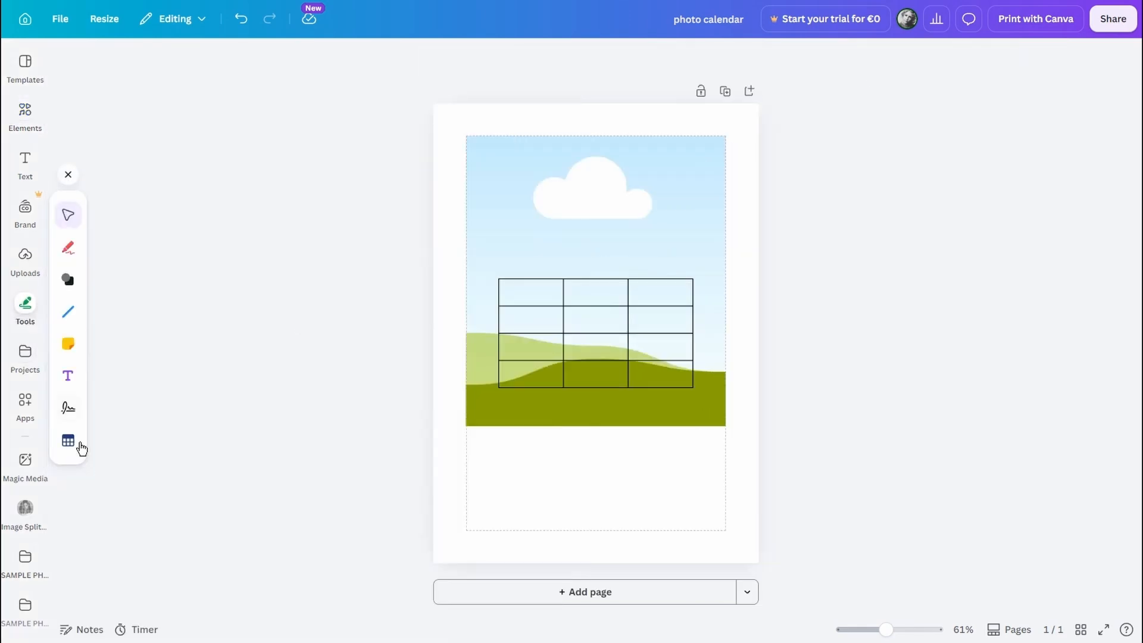
- Shrink the table proportionally and add four columns to make seven columns in total
left_click(684, 391)
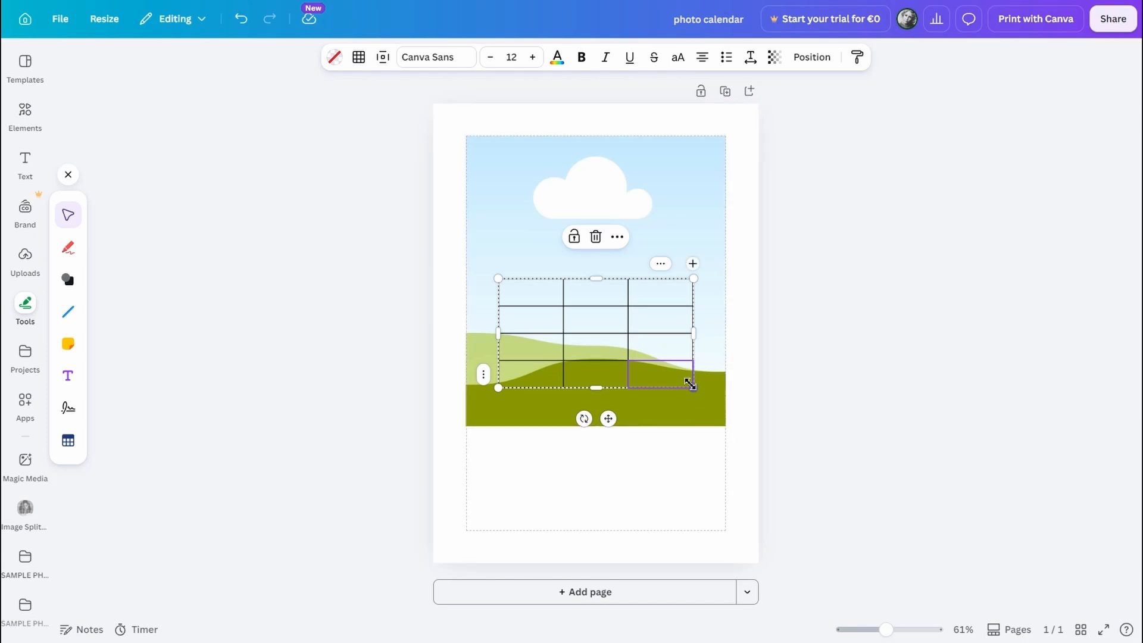
left_click_drag(695, 394, 631, 345)
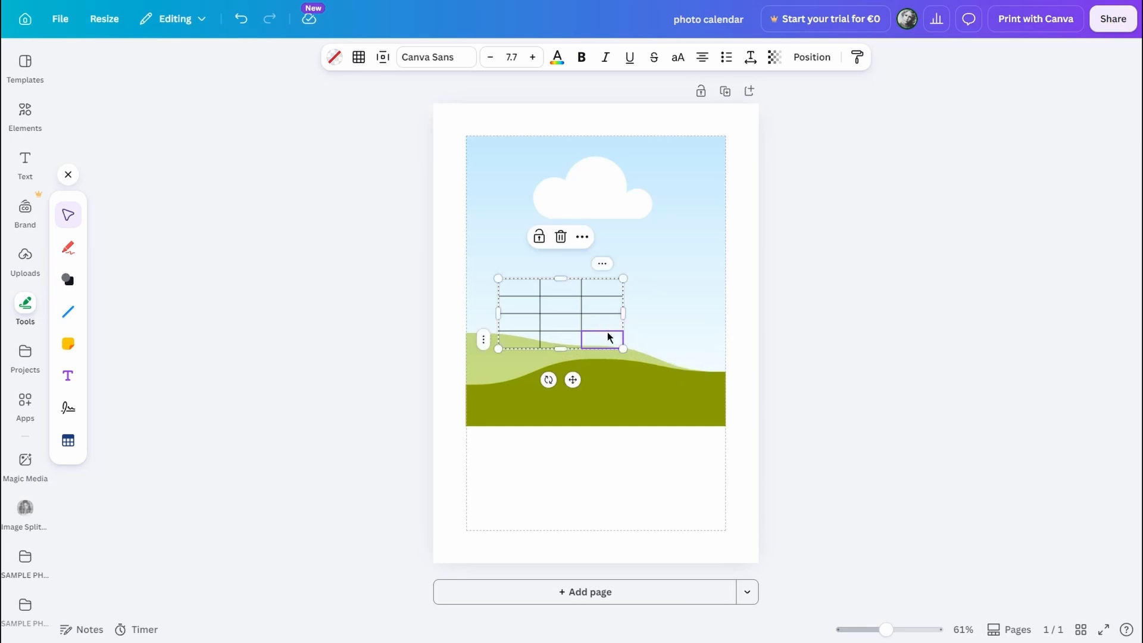
left_click(603, 265)
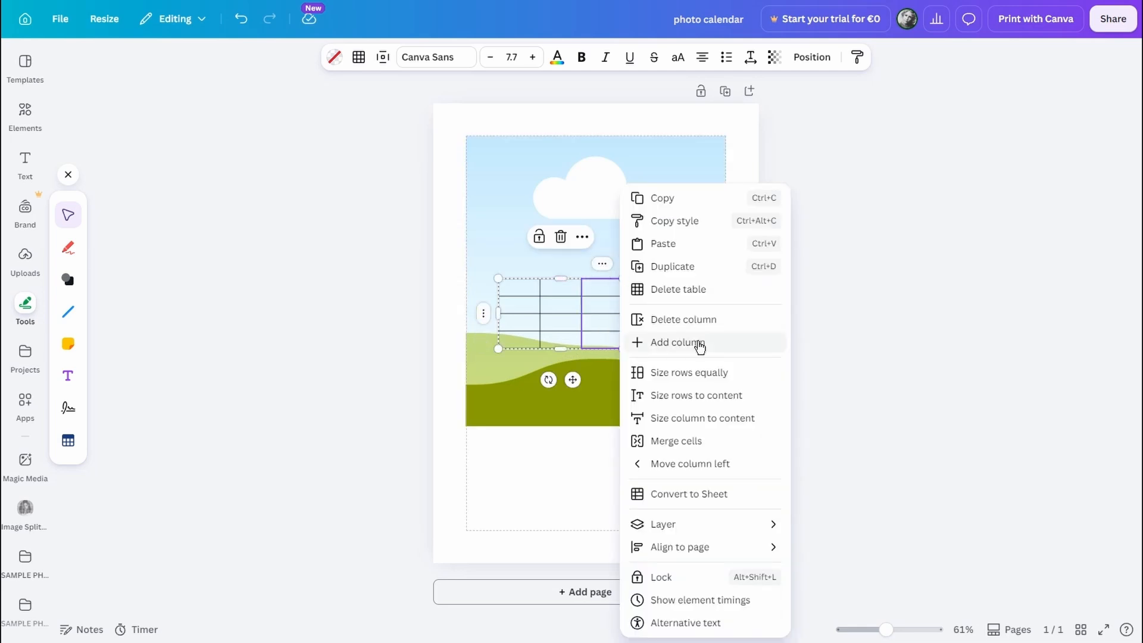
left_click(700, 343)
left_click(577, 263)
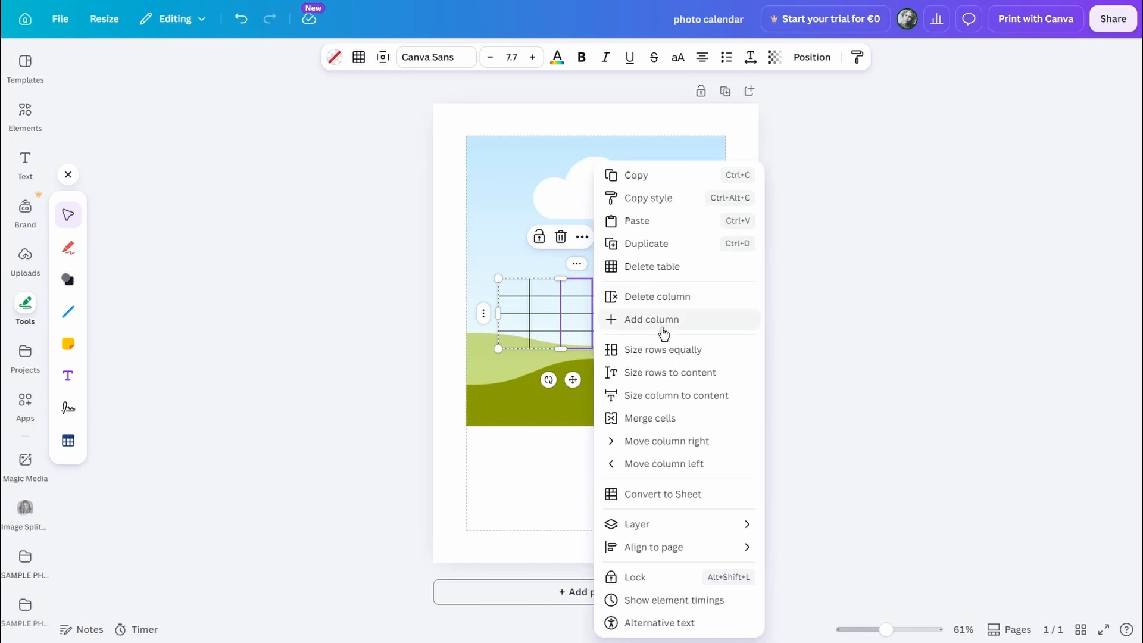
left_click(658, 319)
left_click(565, 266)
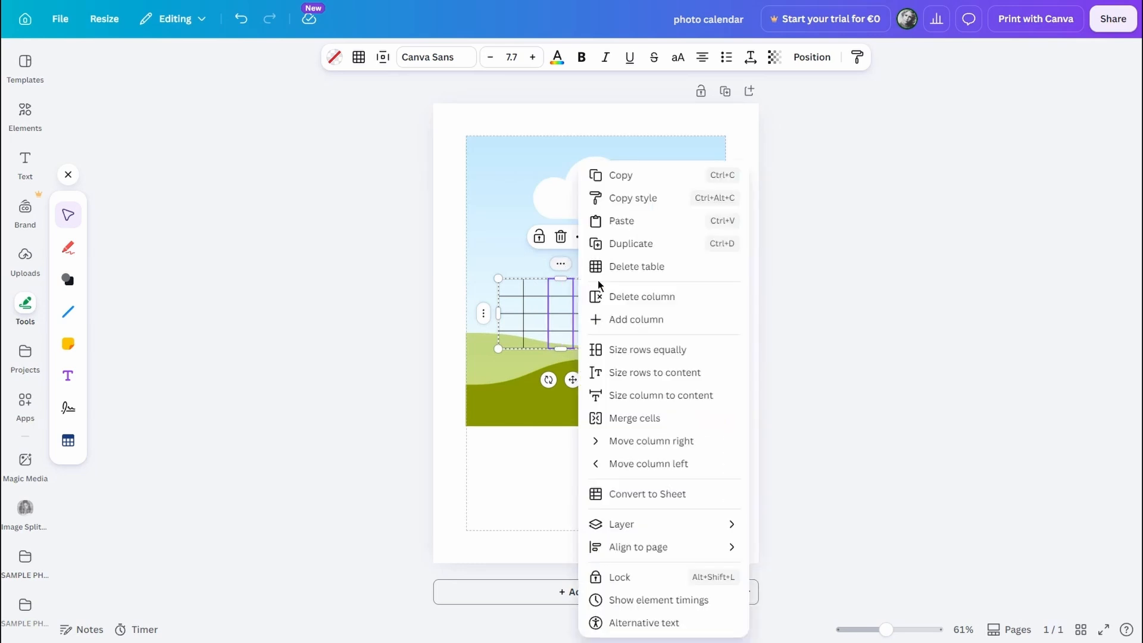
left_click(650, 325)
left_click(550, 264)
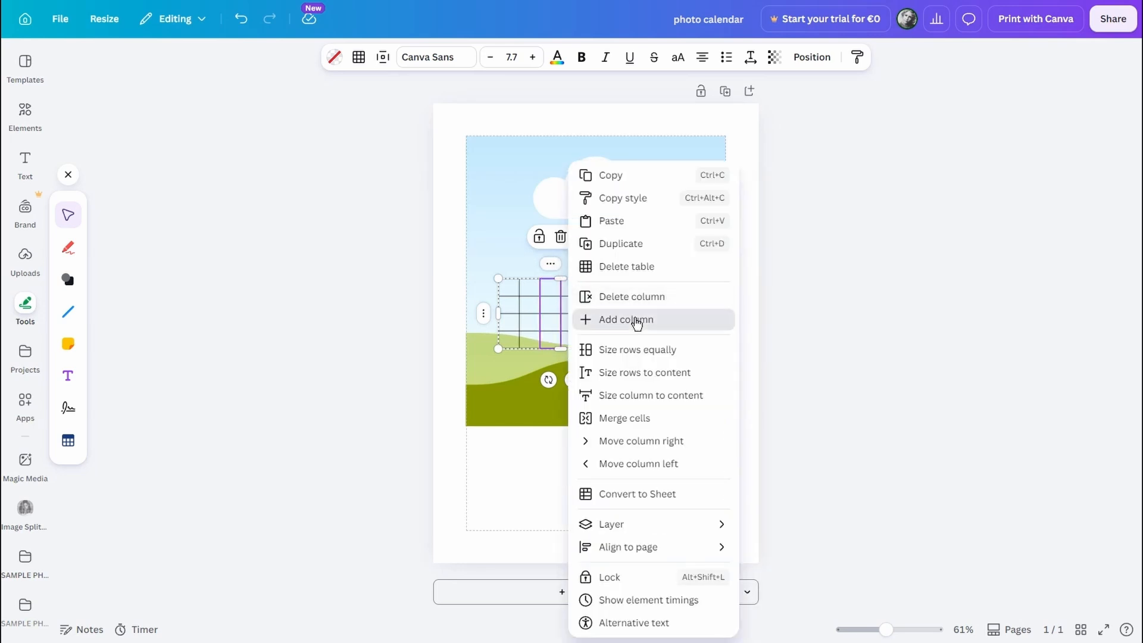
left_click(632, 320)
- Add three rows to the table to make seven rows in total
left_click(510, 324)
left_click(484, 322)
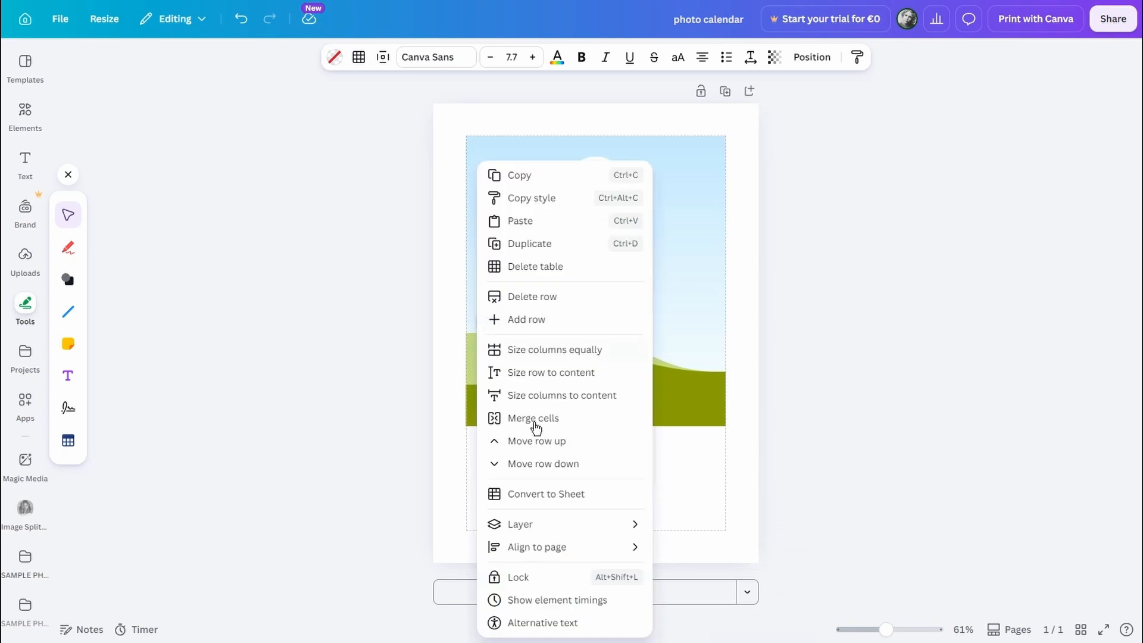
left_click(535, 317)
left_click(483, 322)
left_click(526, 319)
left_click(482, 324)
left_click(526, 319)
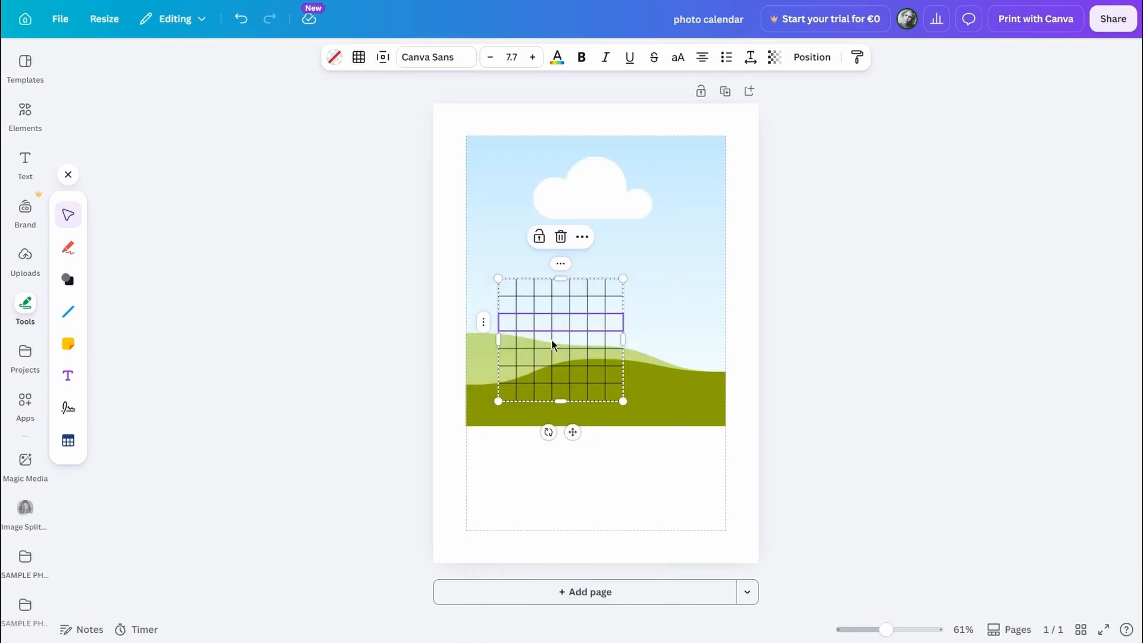
- Scale the table down into the page's lower-right margin corner and shorten the photo grid to about 18 cm high
left_click(712, 462)
left_click(592, 365)
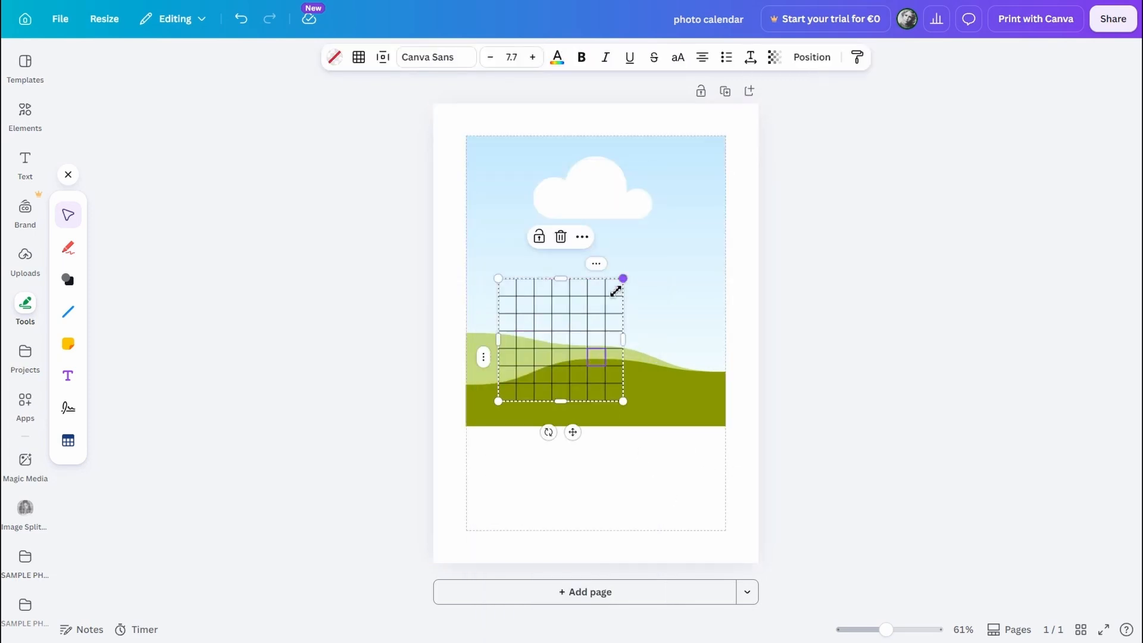
left_click_drag(623, 280, 596, 306)
left_click_drag(555, 434, 682, 561)
left_click_drag(722, 436, 714, 446)
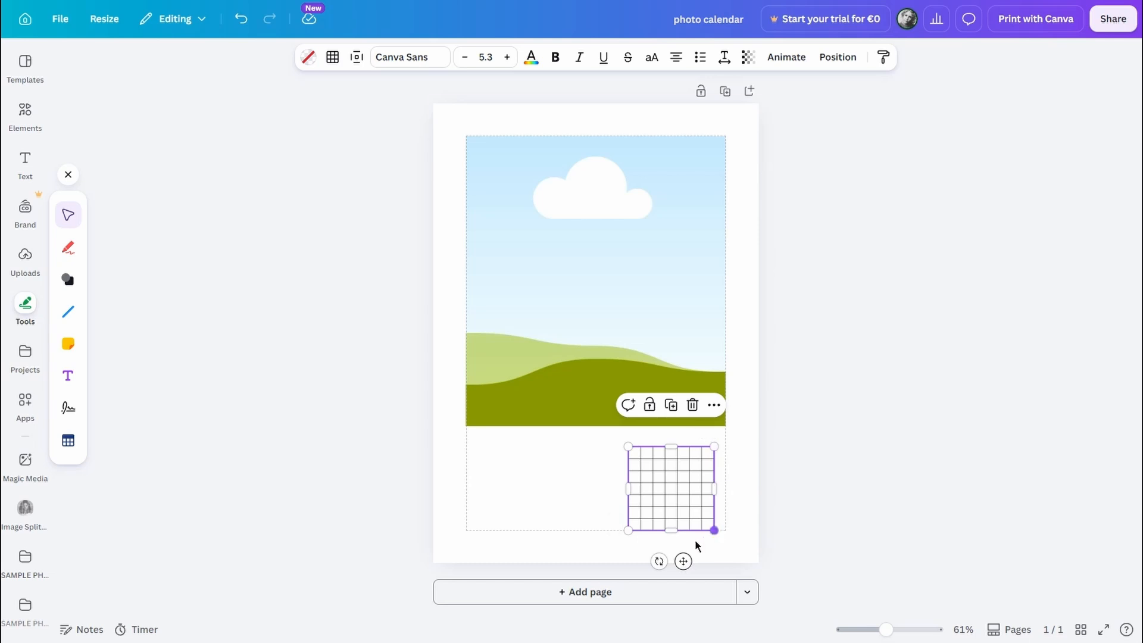
left_click_drag(683, 560, 695, 560)
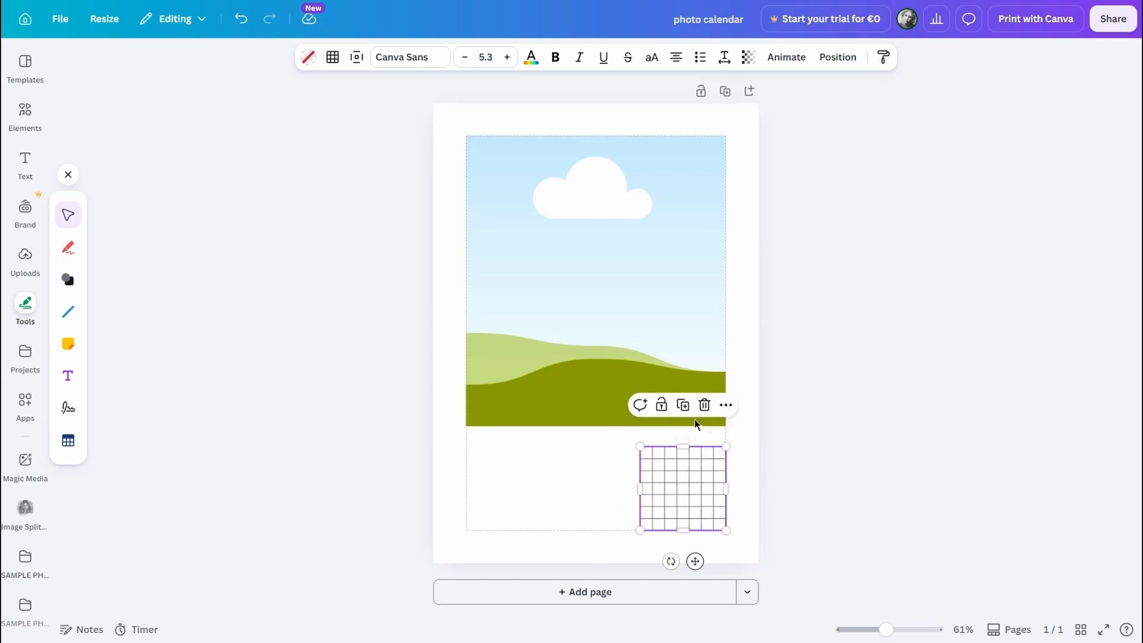
left_click(610, 390)
left_click_drag(597, 427, 596, 415)
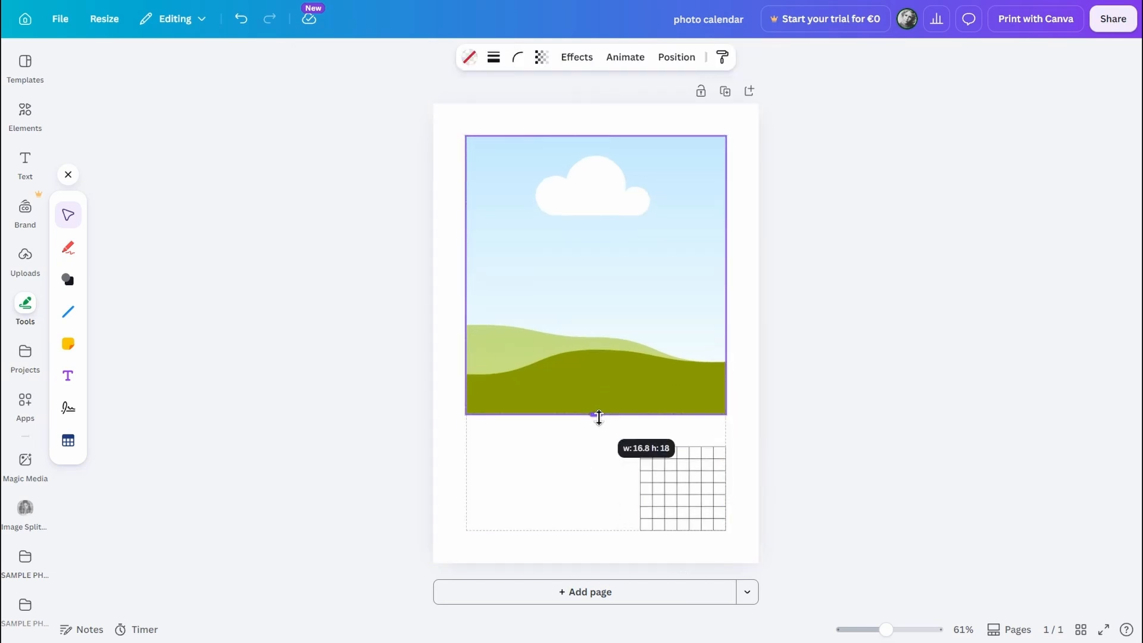
- Set the table's height to 5 cm
left_click(722, 525)
left_click(844, 57)
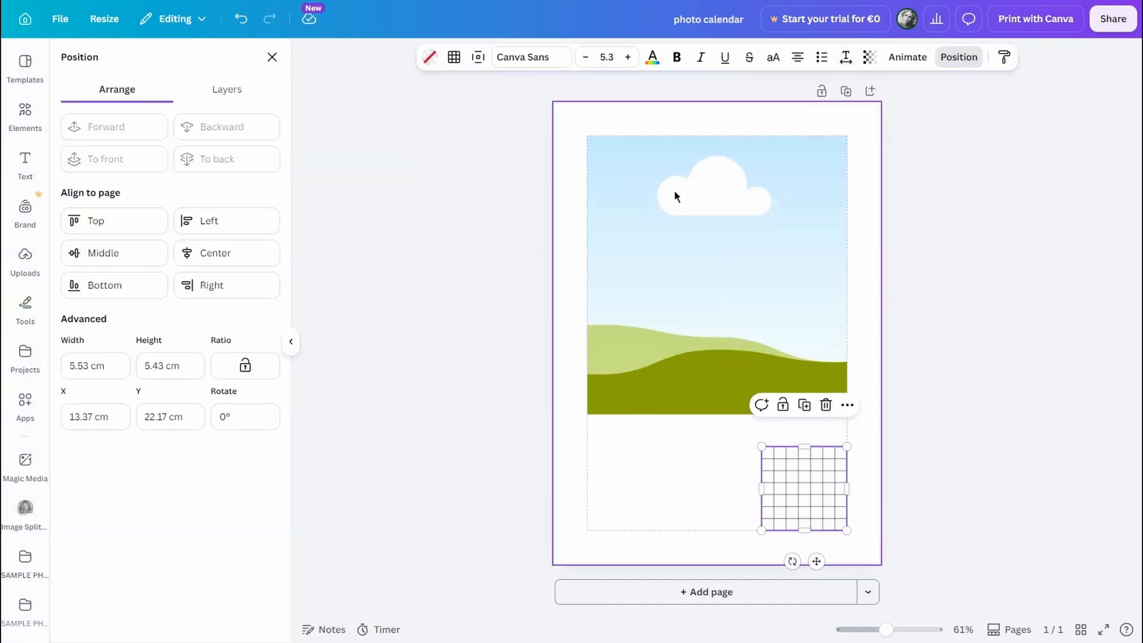
left_click(186, 365)
type("5")
left_click(104, 366)
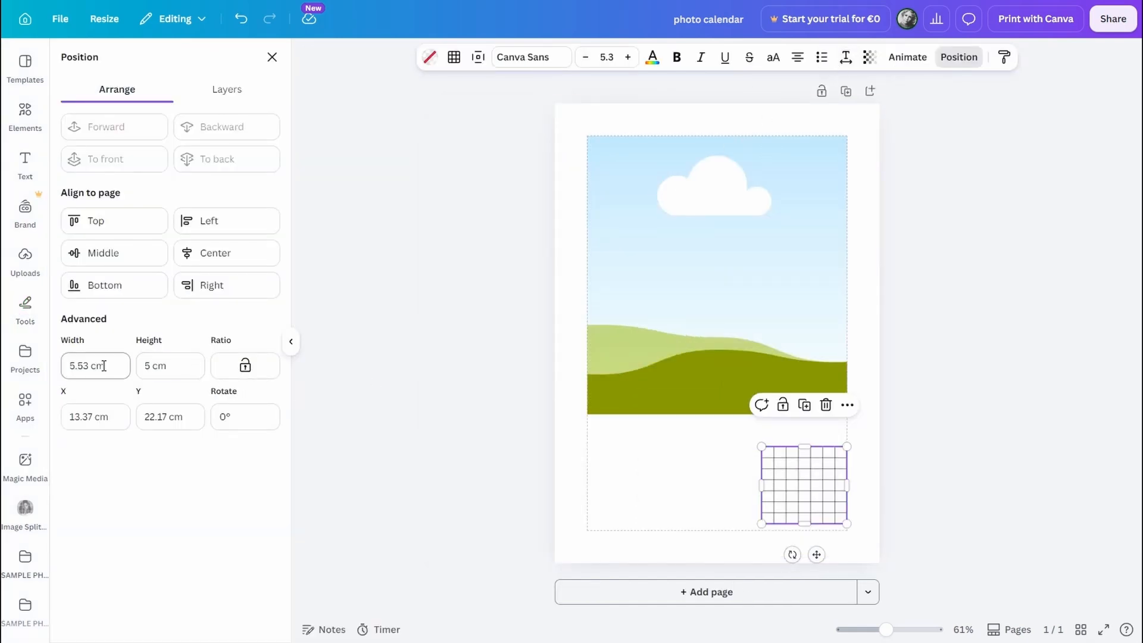
left_click(866, 524)
- Extend the photo grid slightly downward and widen the table leftward to 8.4 cm along the bottom margin
left_click(780, 411)
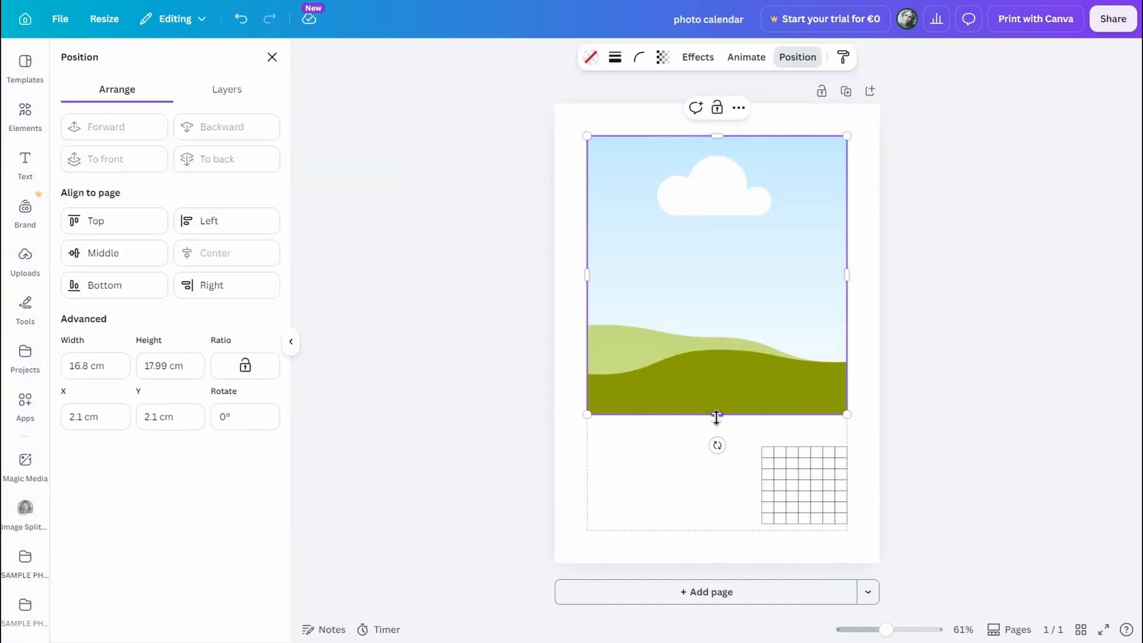
left_click_drag(716, 417, 716, 428)
left_click(806, 523)
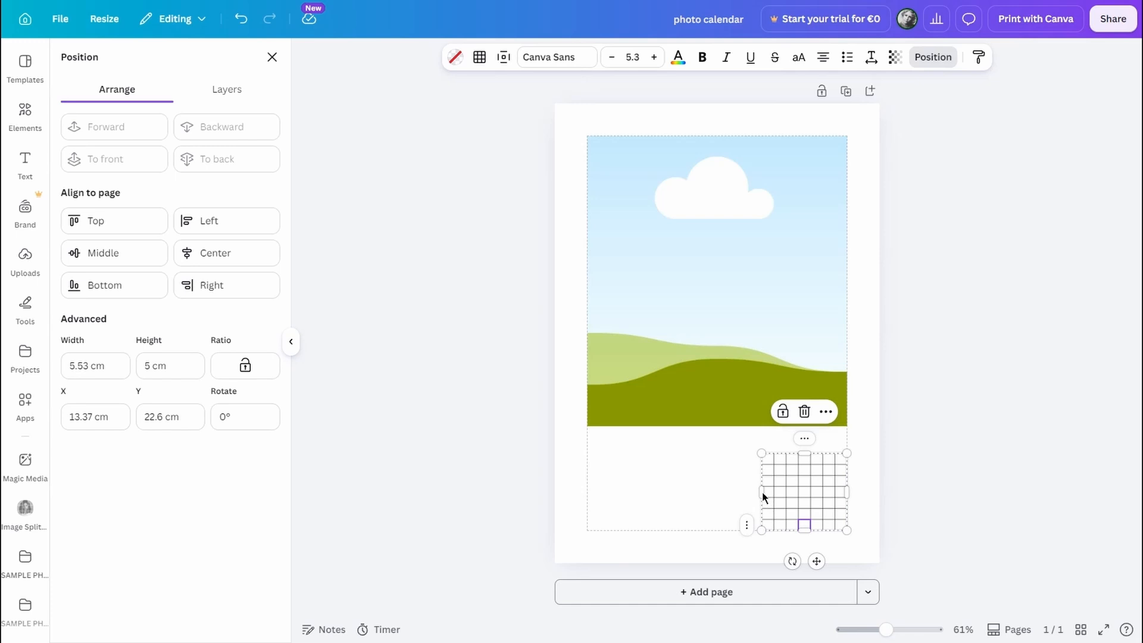
left_click_drag(761, 492, 717, 490)
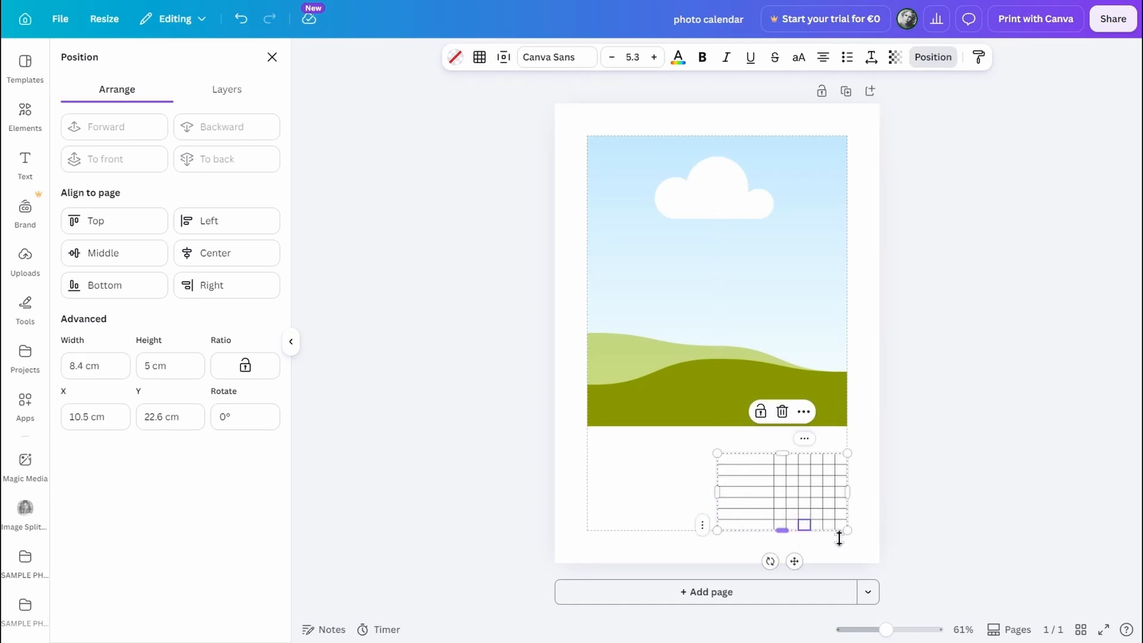
- Size all columns of the calendar table equally
left_click(862, 548)
left_click(826, 487)
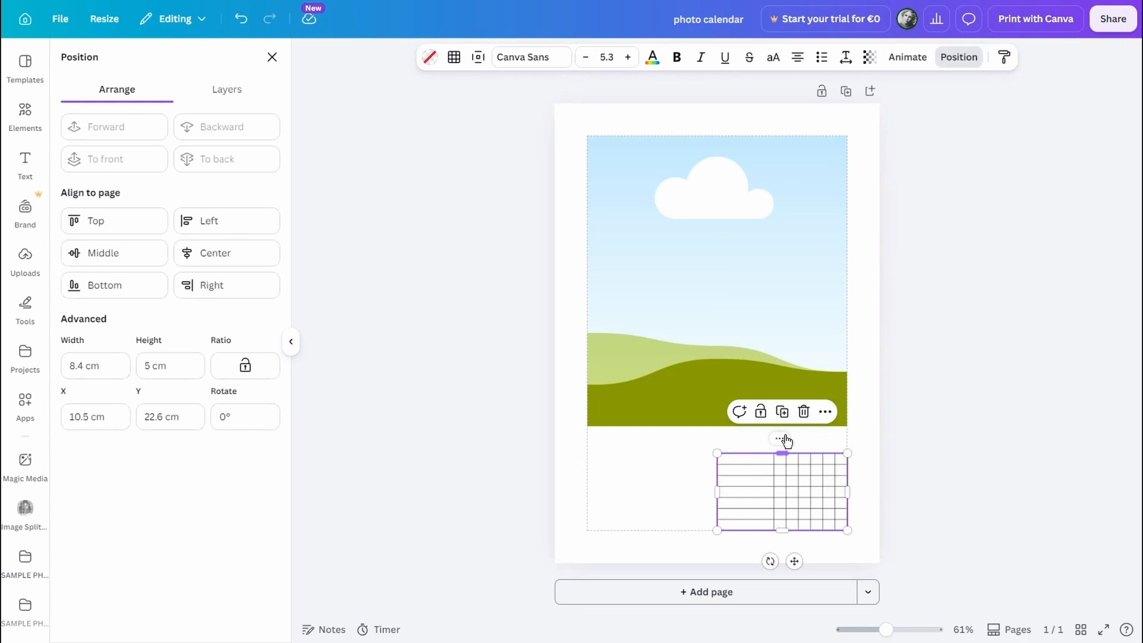
left_click(783, 439)
left_click(891, 376)
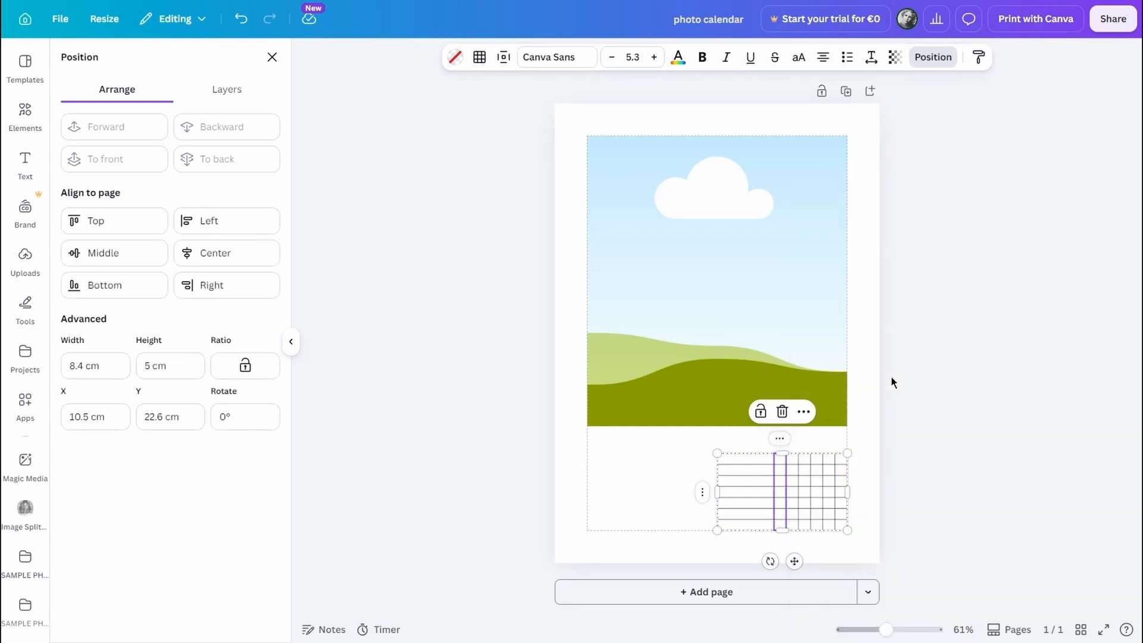
right_click(702, 491)
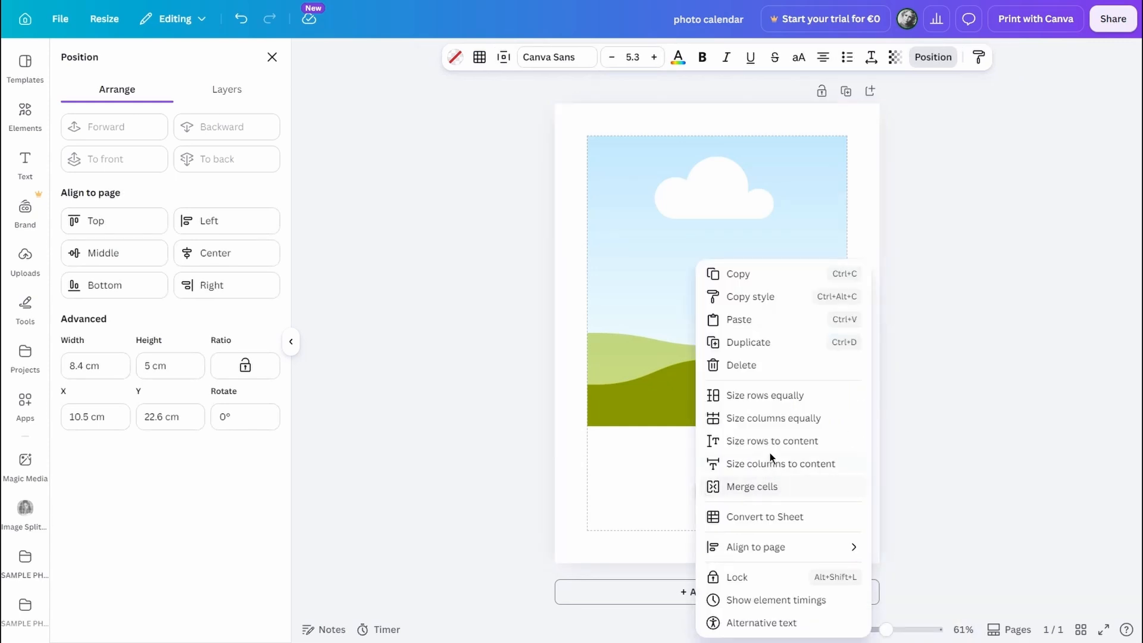
left_click(779, 419)
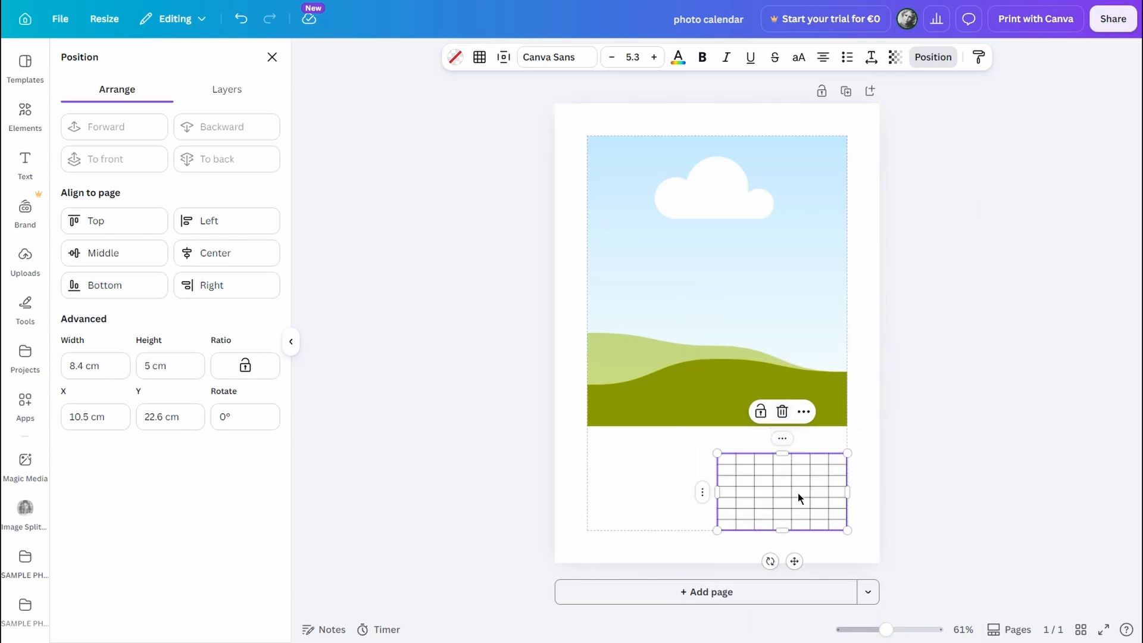
- Extend the photo grid's lower edge to a height of about 19.5 cm, leaving a small gap above the table
left_click(828, 555)
left_click(717, 423)
left_click_drag(717, 427, 719, 437)
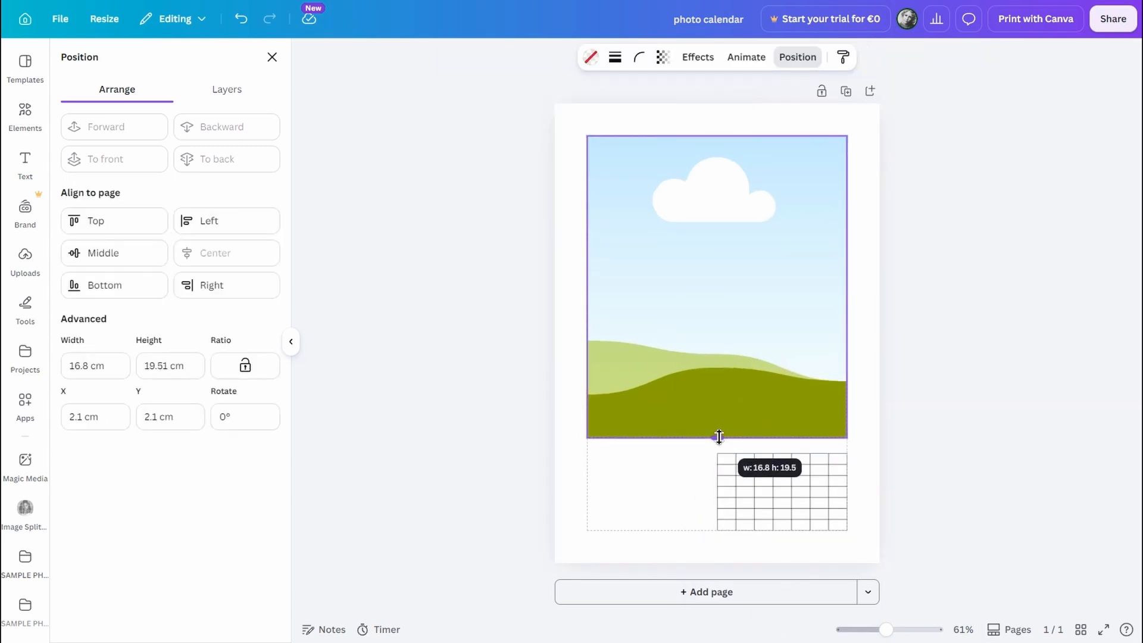
- Set the whole table's font to Nunito Sans Condensed Light at size 10
left_click_drag(863, 546, 714, 450)
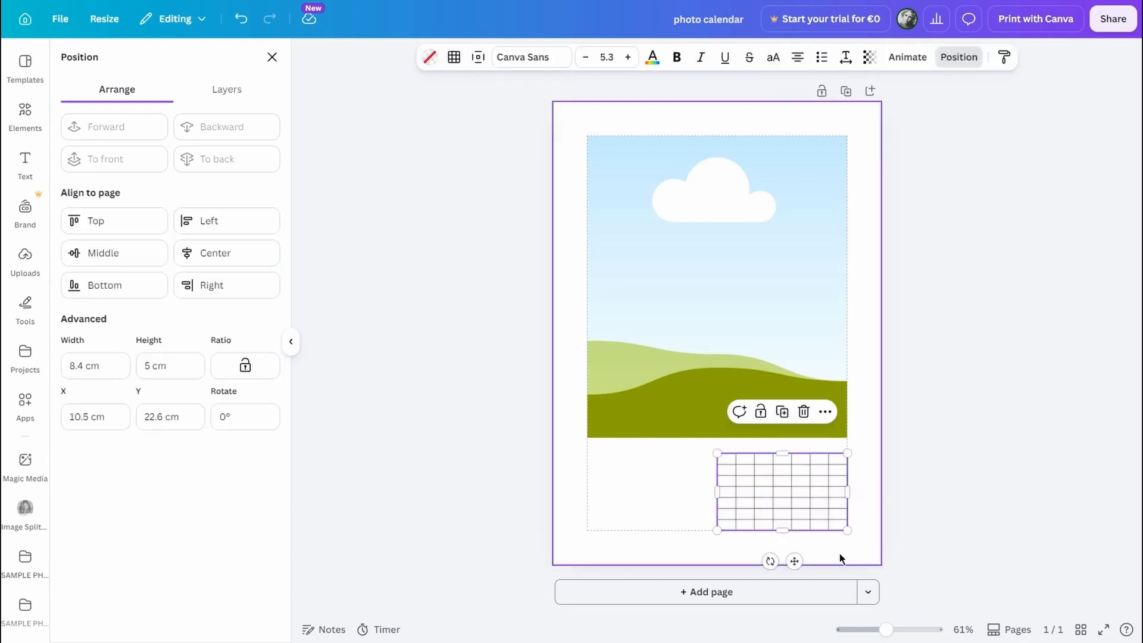
left_click(528, 57)
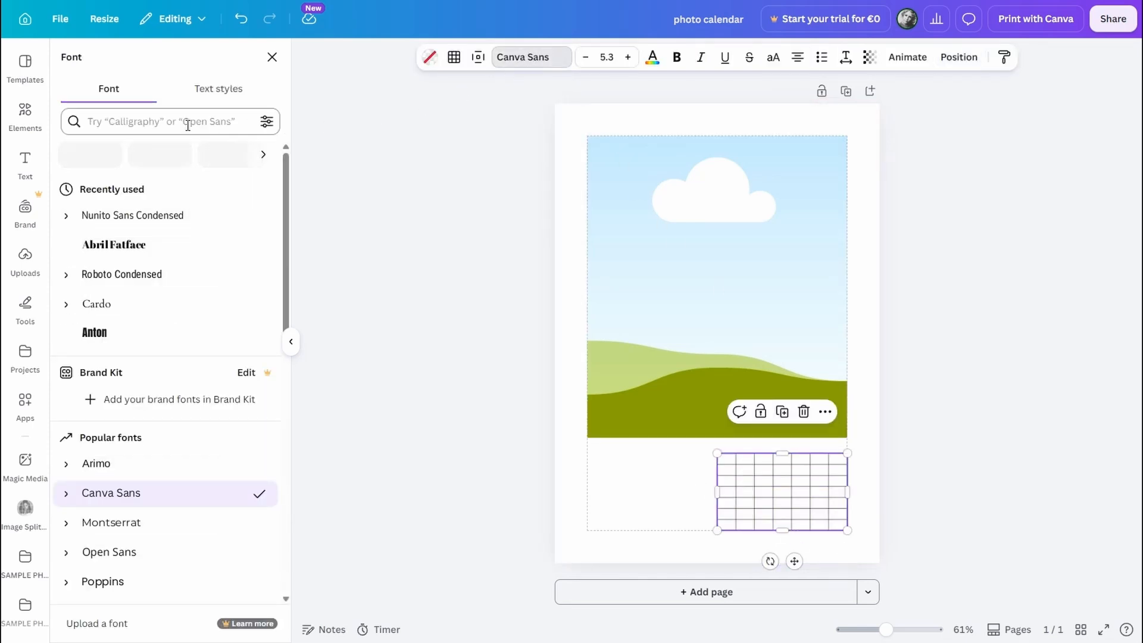
left_click(66, 217)
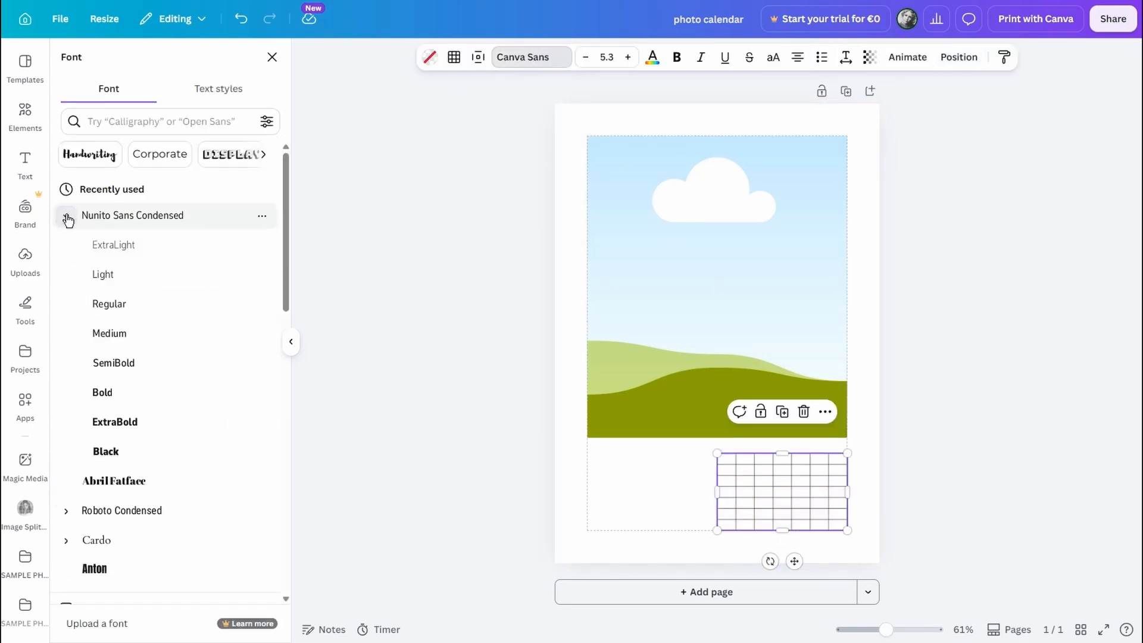
left_click(135, 278)
left_click(614, 56)
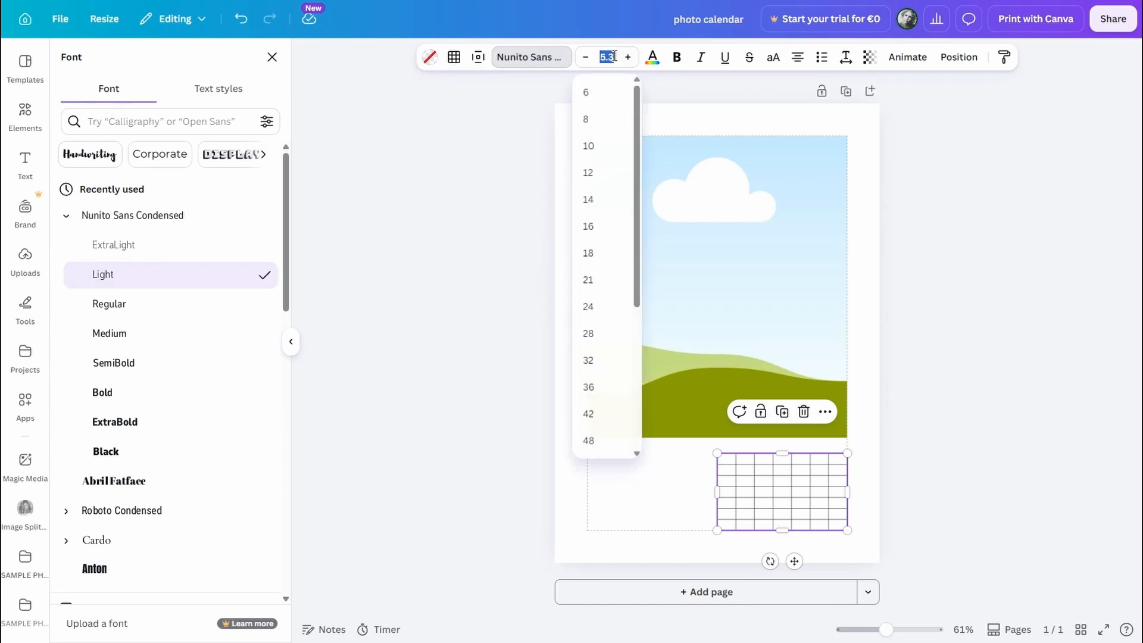
type("10")
key("Return")
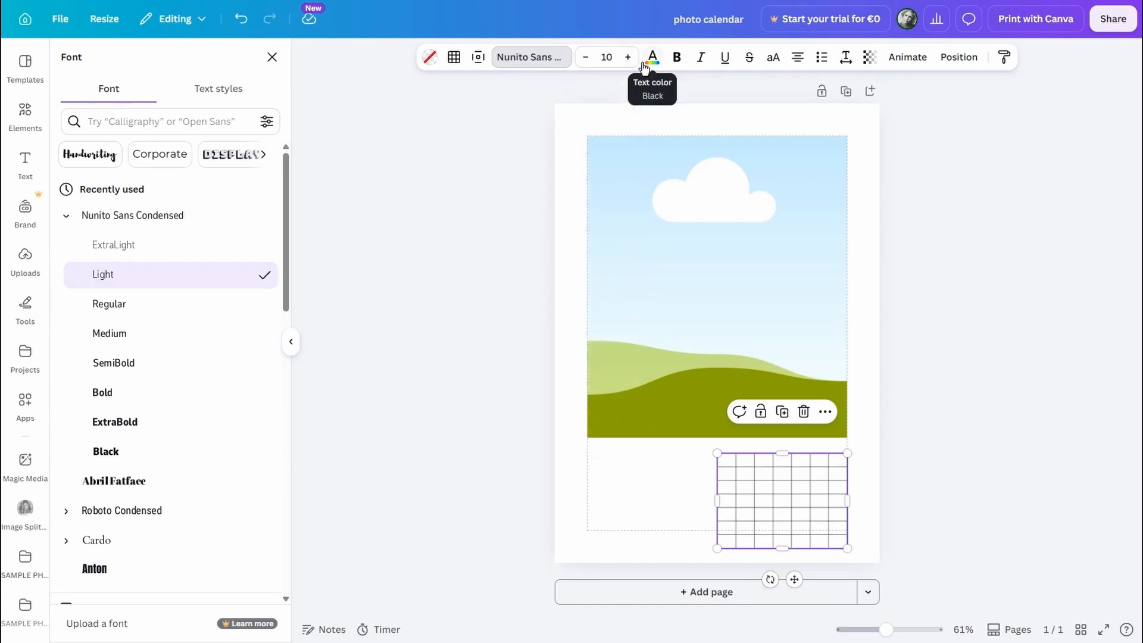
- Set the table's cell spacing to 2
left_click(478, 57)
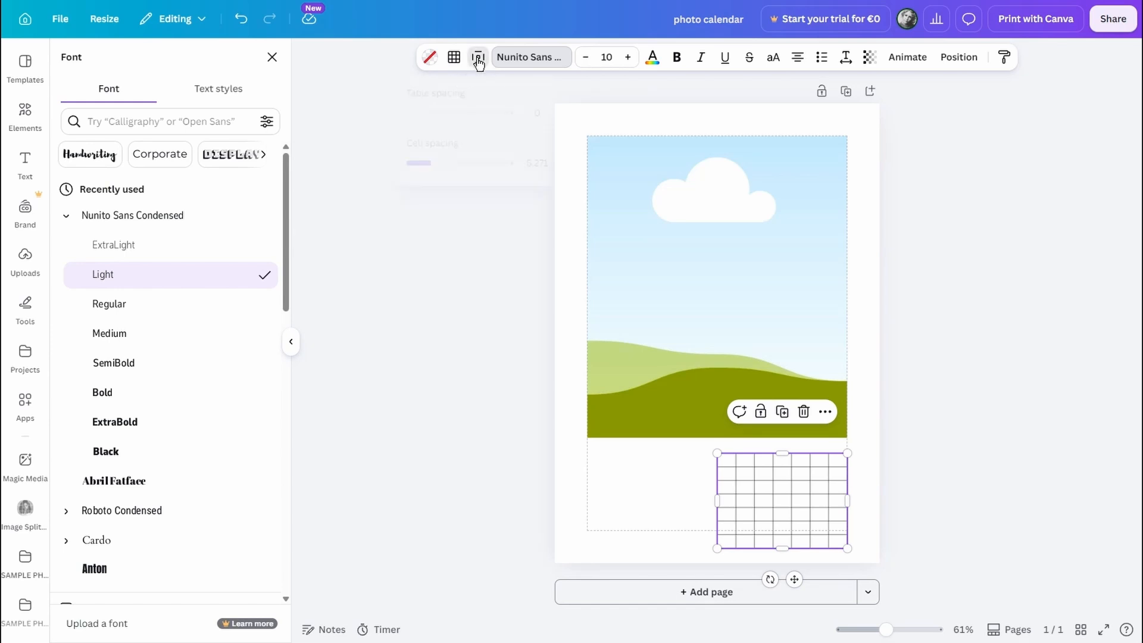
left_click(540, 164)
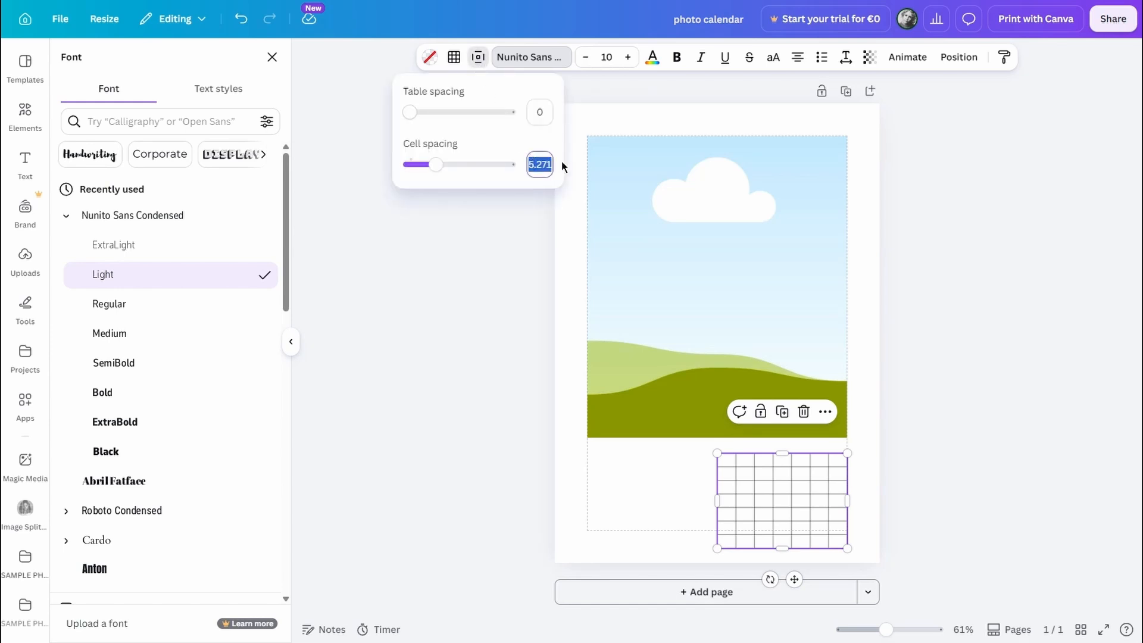
type("2")
key("Return")
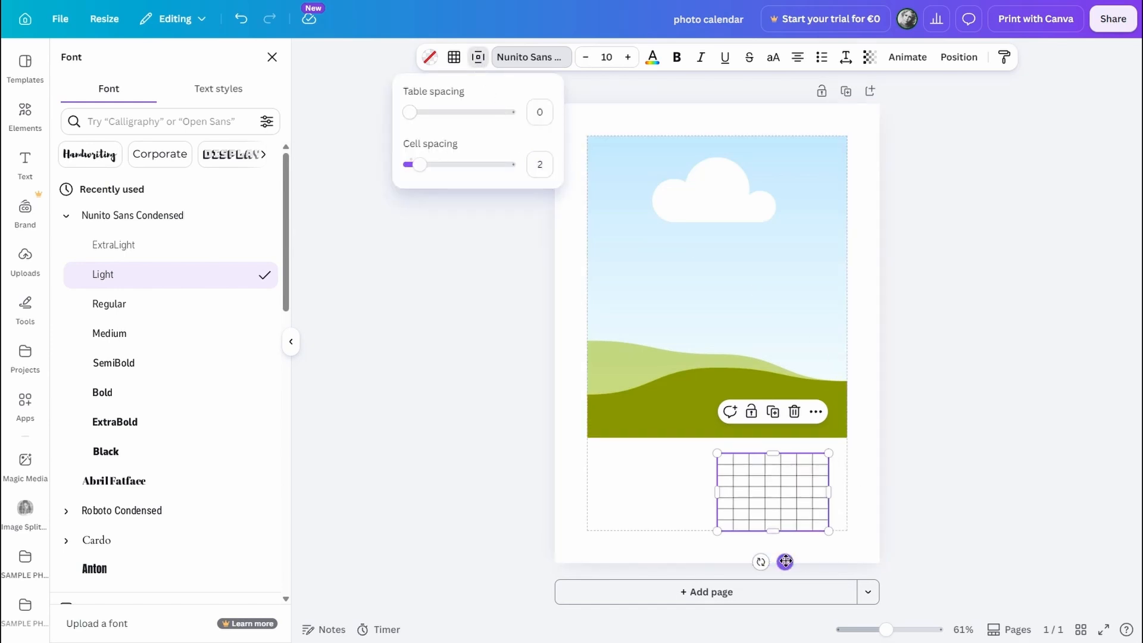
- Align the table to the right margin, widen it leftward to the page centre and size its columns equally
left_click_drag(786, 561, 802, 556)
left_click_drag(734, 493, 719, 491)
left_click_drag(742, 546, 621, 478)
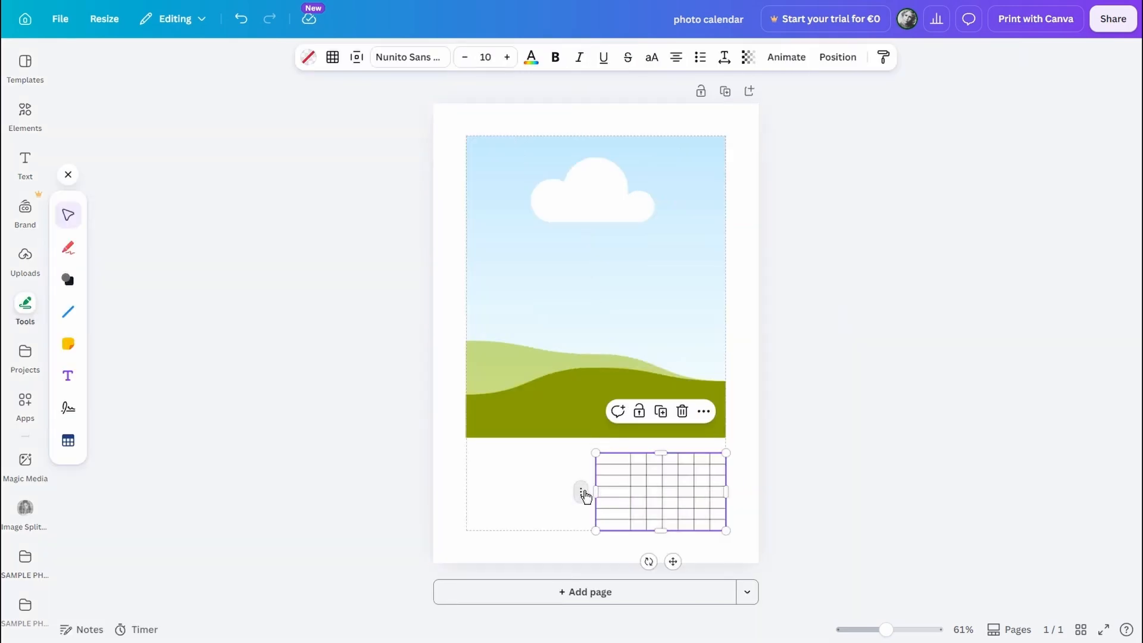
left_click(581, 492)
left_click(648, 375)
left_click(661, 440)
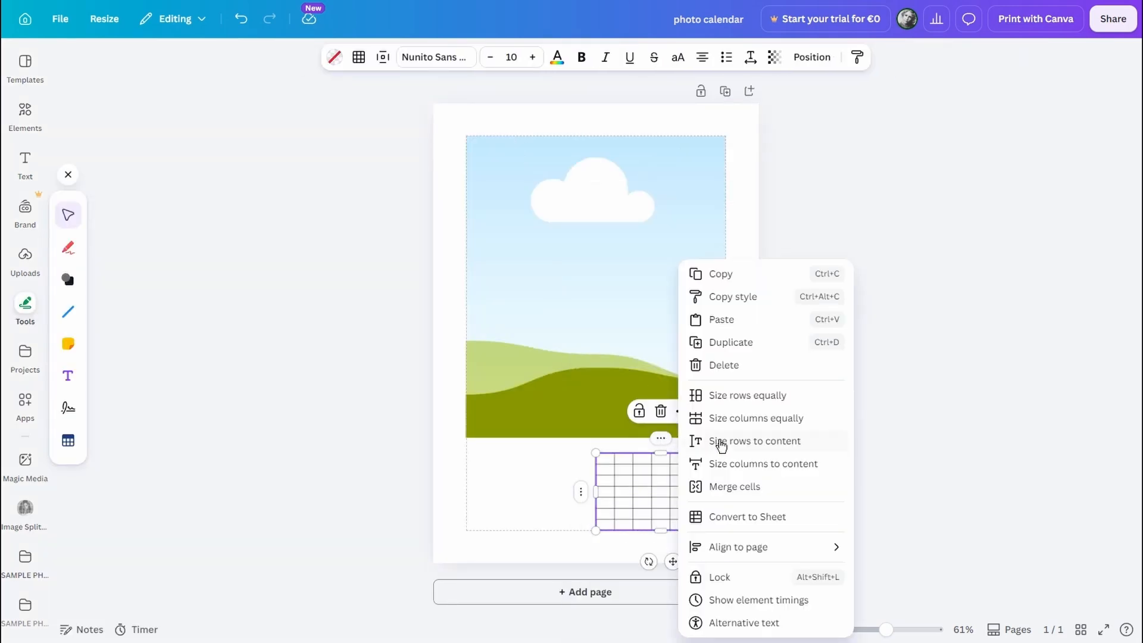
left_click(745, 531)
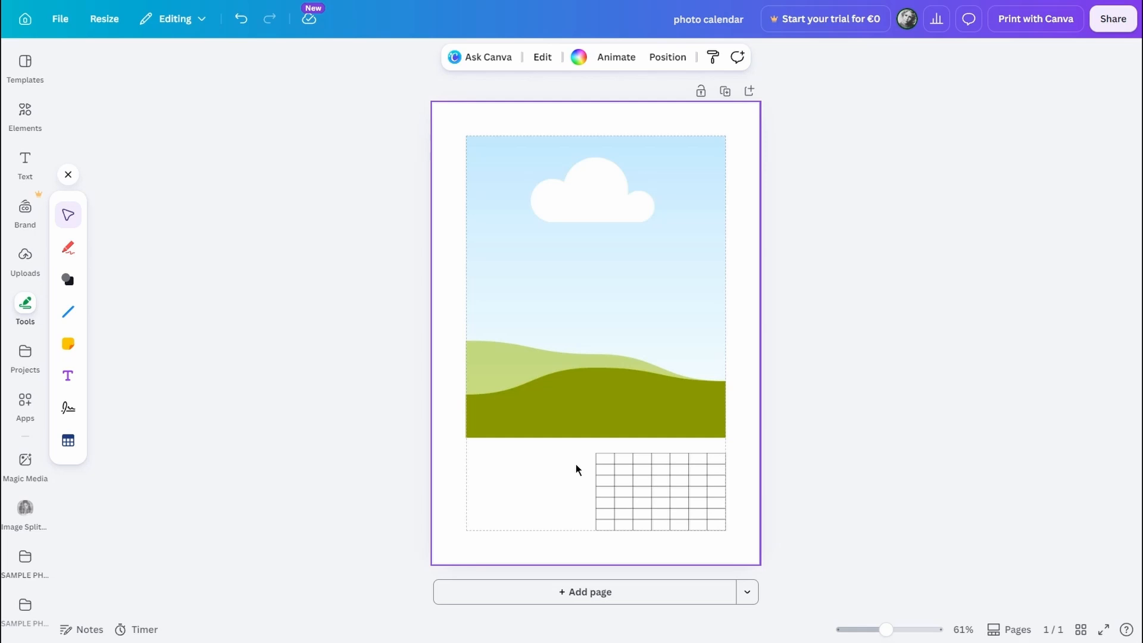
- Fill the table's header row with the weekday initials M, T, W, T, F, S, S
left_click(606, 459)
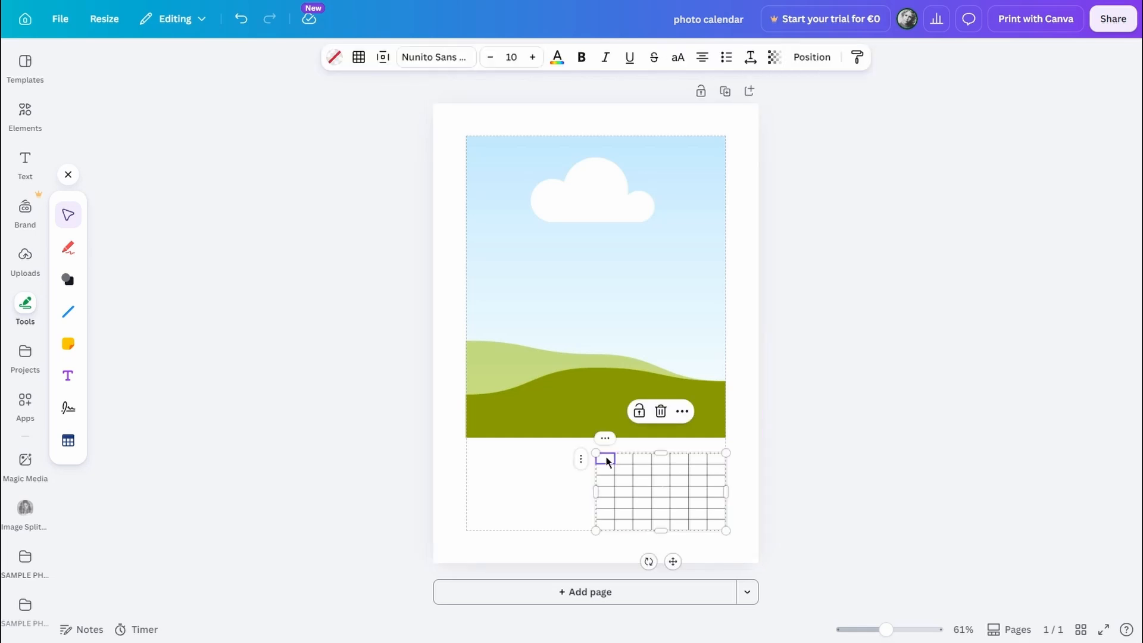
type("M")
key("Tab")
type("T")
key("Tab")
type("W")
key("Tab")
type("T")
key("Tab")
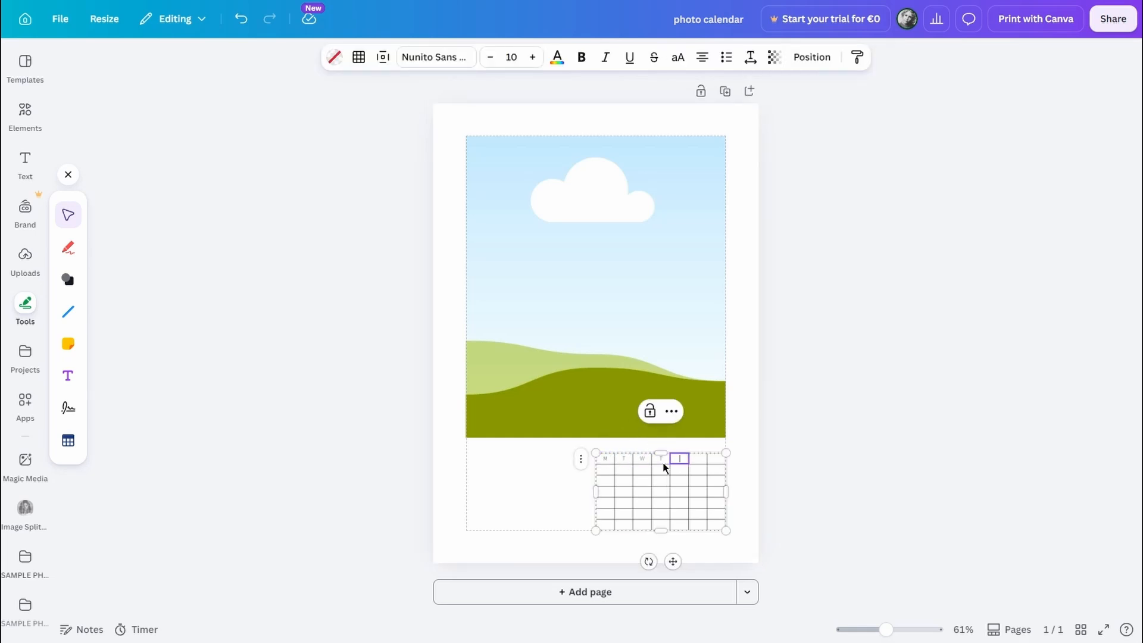
type("F")
key("Tab")
type("S")
key("Tab")
type("S")
left_click(742, 475)
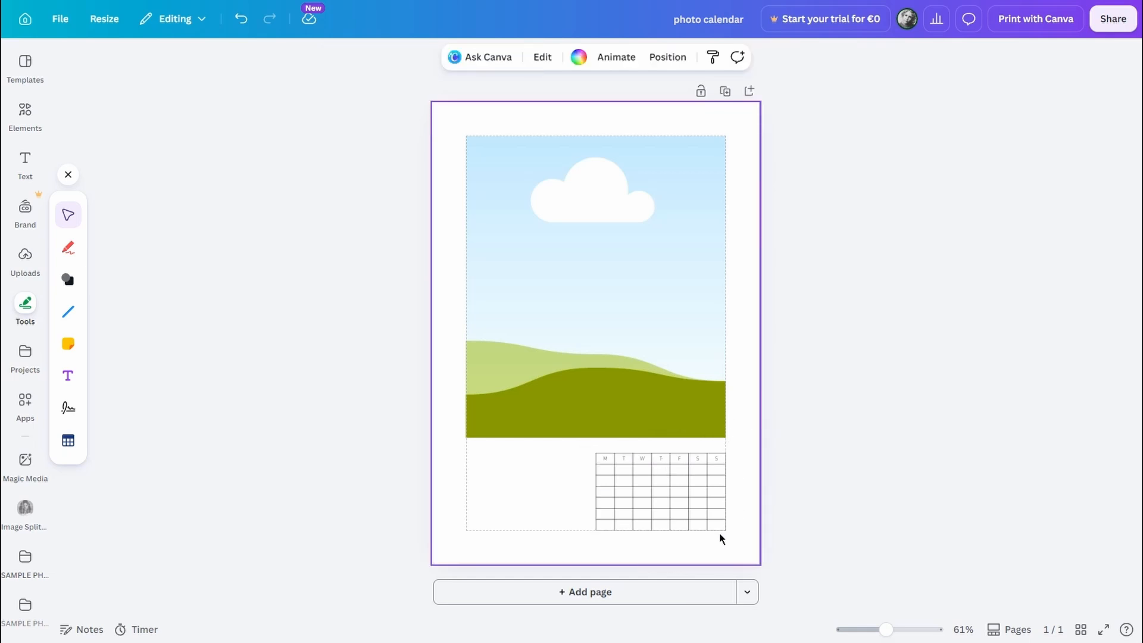
- Switch to the timeanddate website and display the full-year 2027 calendar for Croatia
scroll(719, 534, "up", 4)
scroll(719, 534, "up", 2)
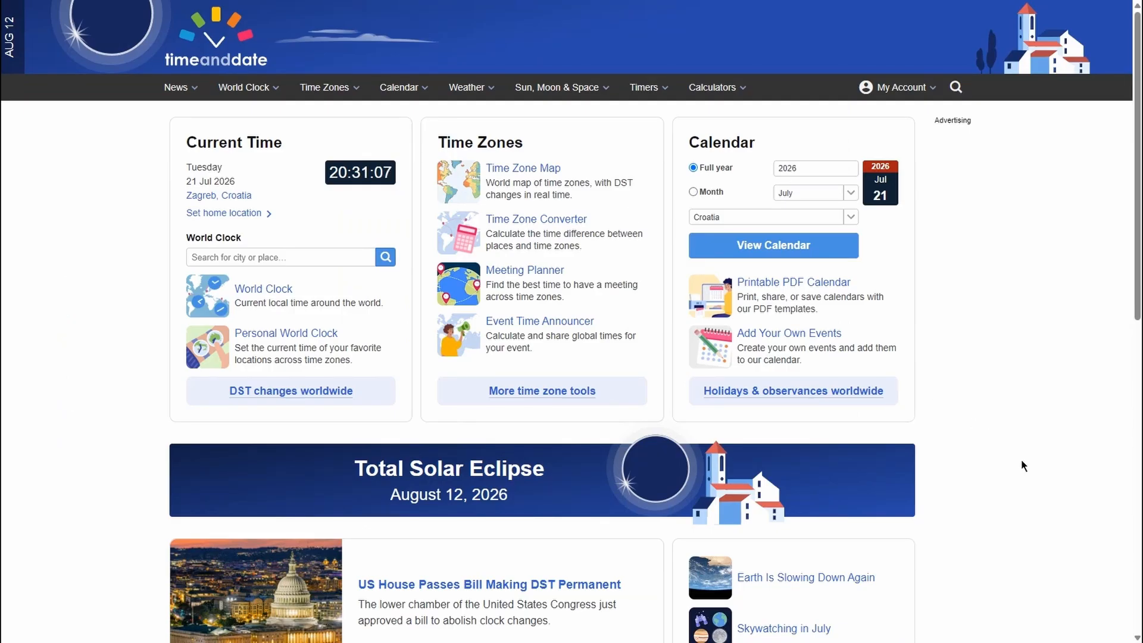
left_click(797, 167)
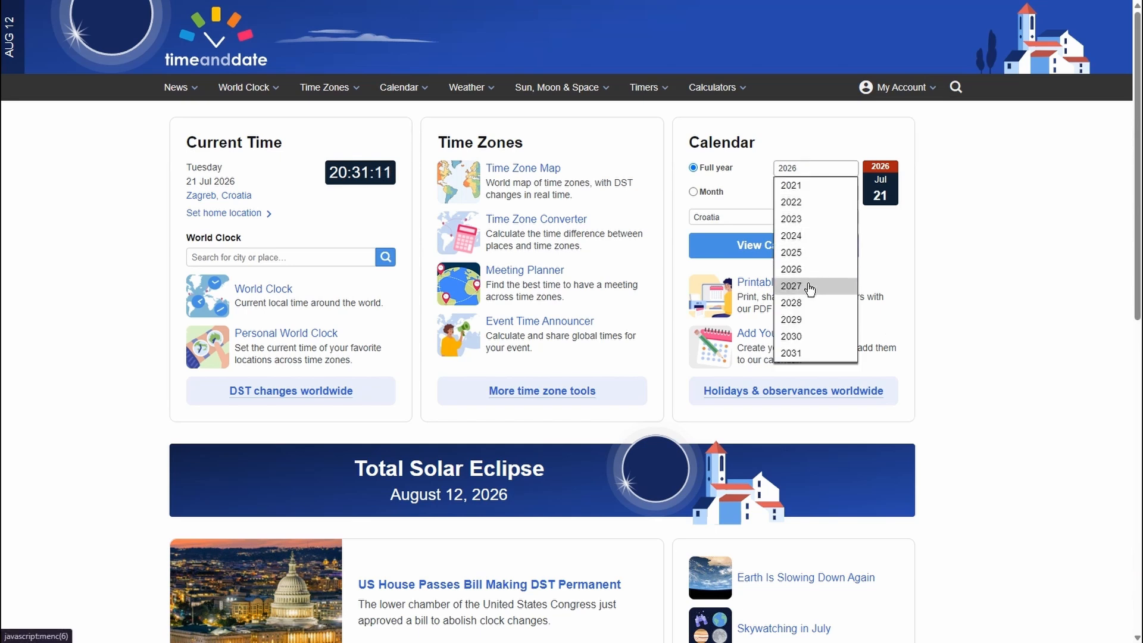
left_click(791, 286)
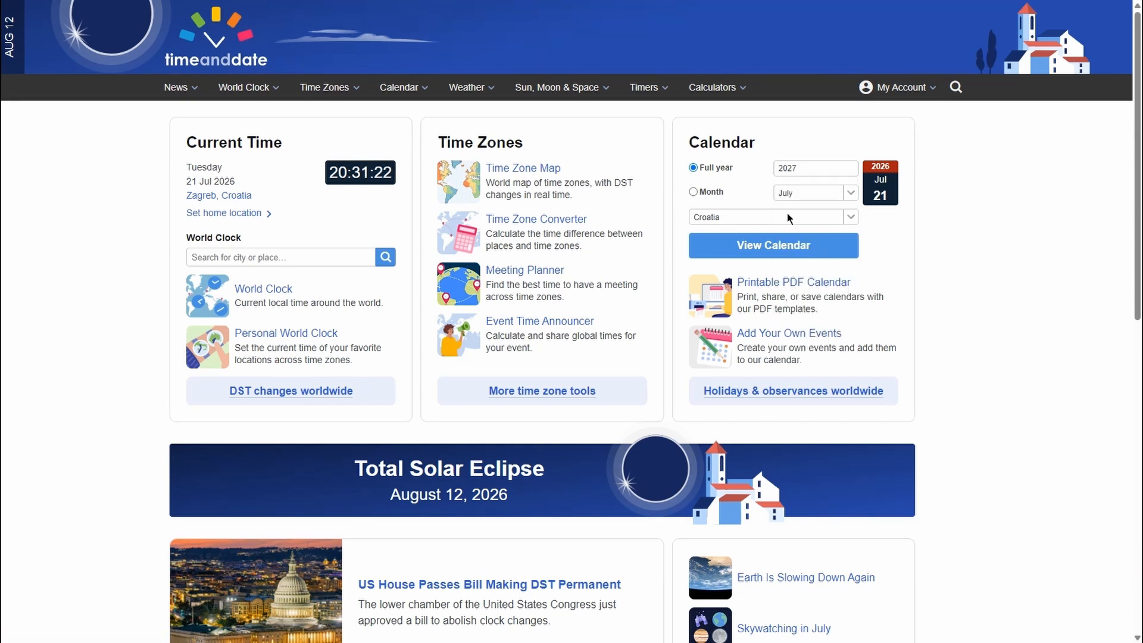
left_click(787, 215)
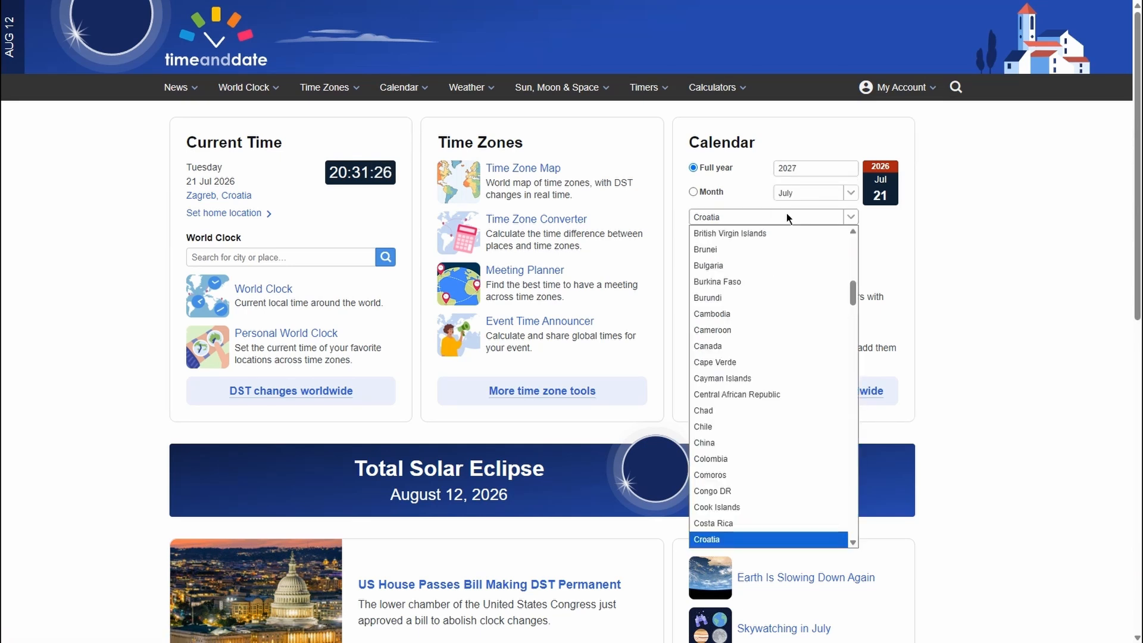
left_click(787, 217)
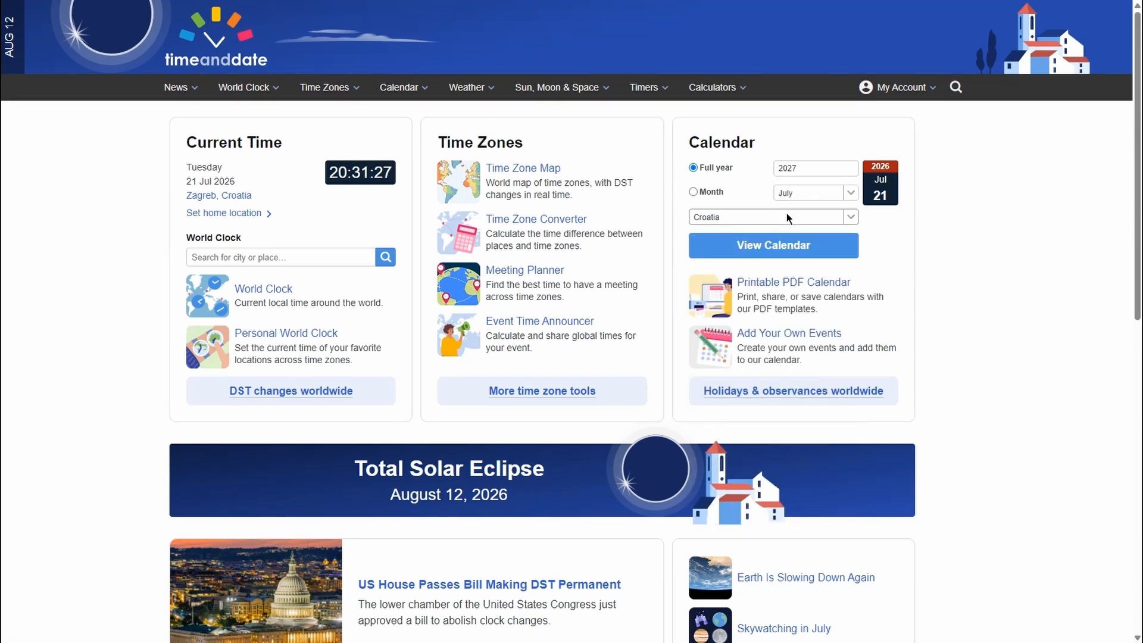
left_click(784, 250)
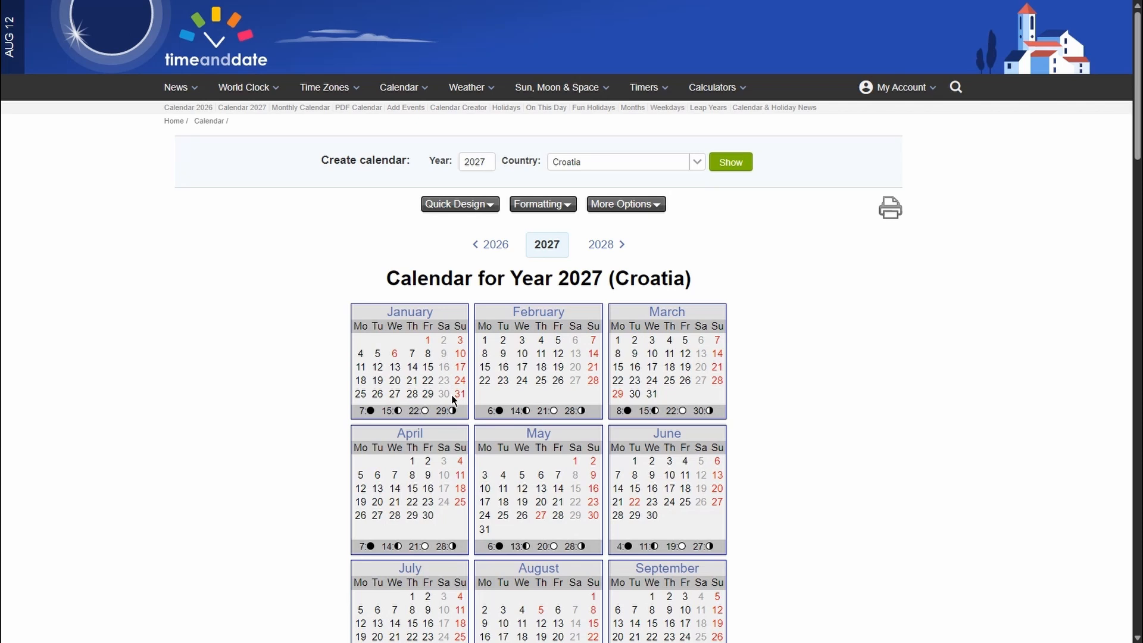
- Display the 2027 calendar for the United States, and return it to Croatia
left_click(655, 169)
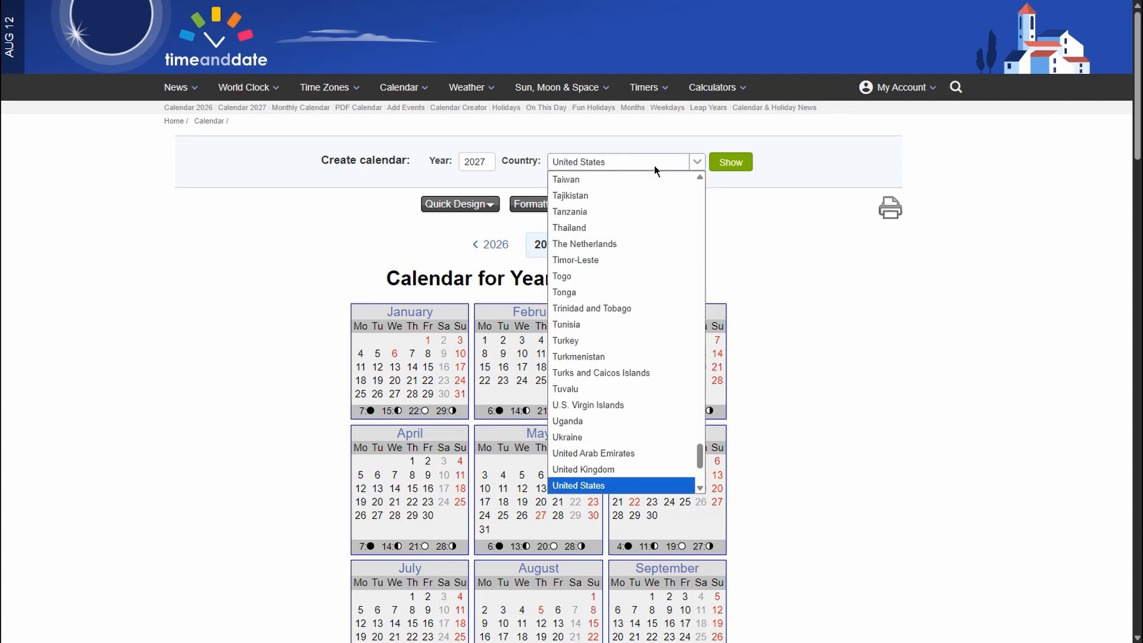
left_click(655, 169)
left_click(729, 162)
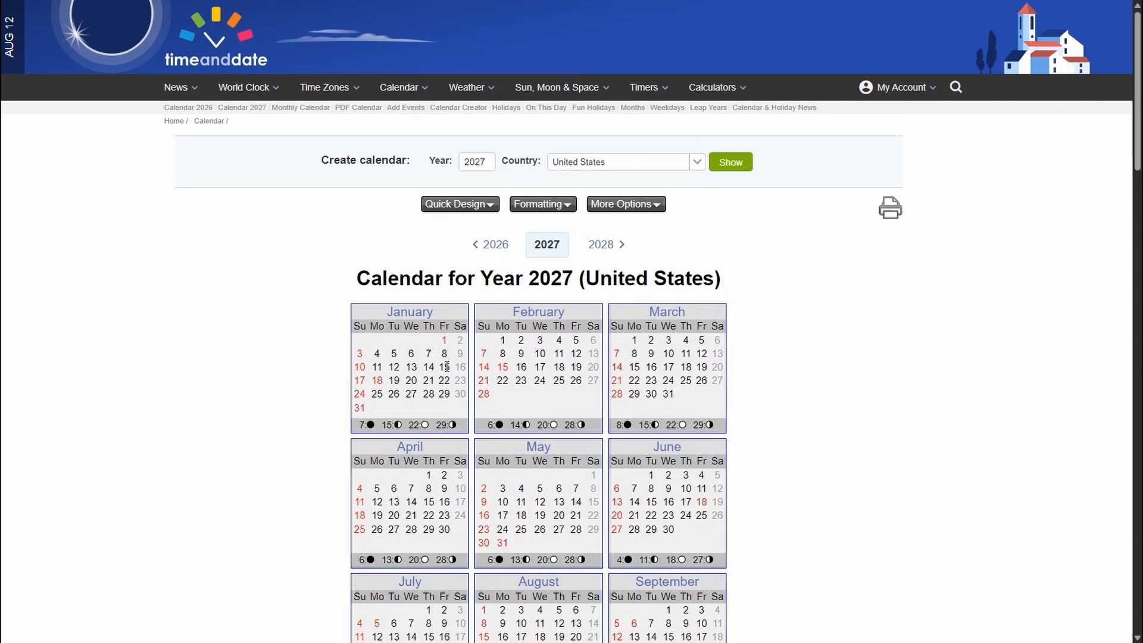
left_click(608, 161)
type("cro")
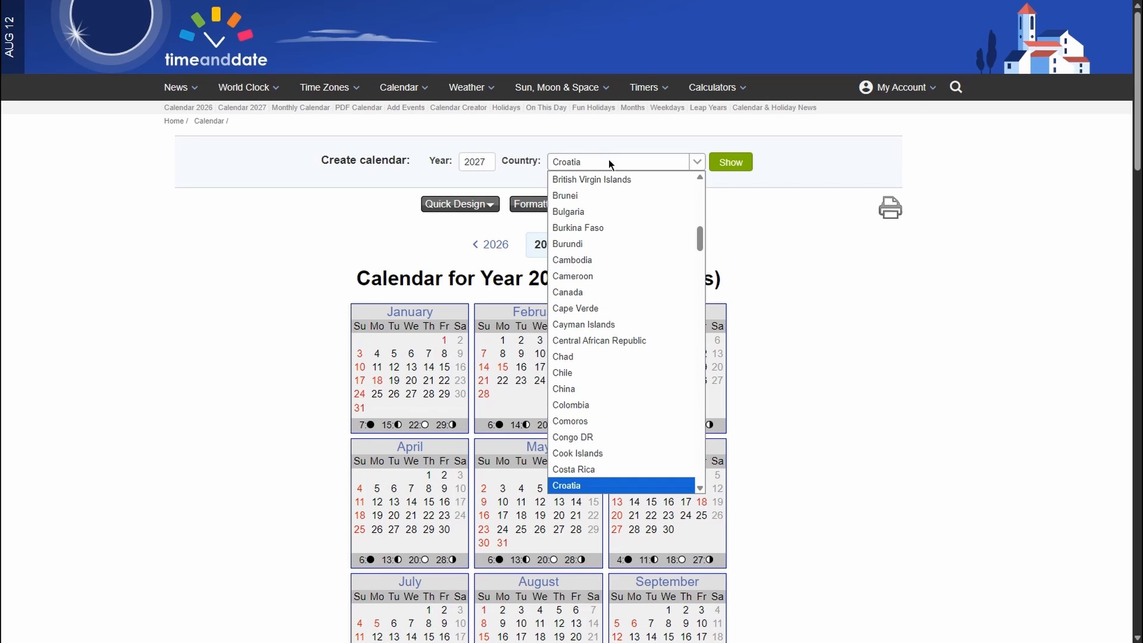
key("Return")
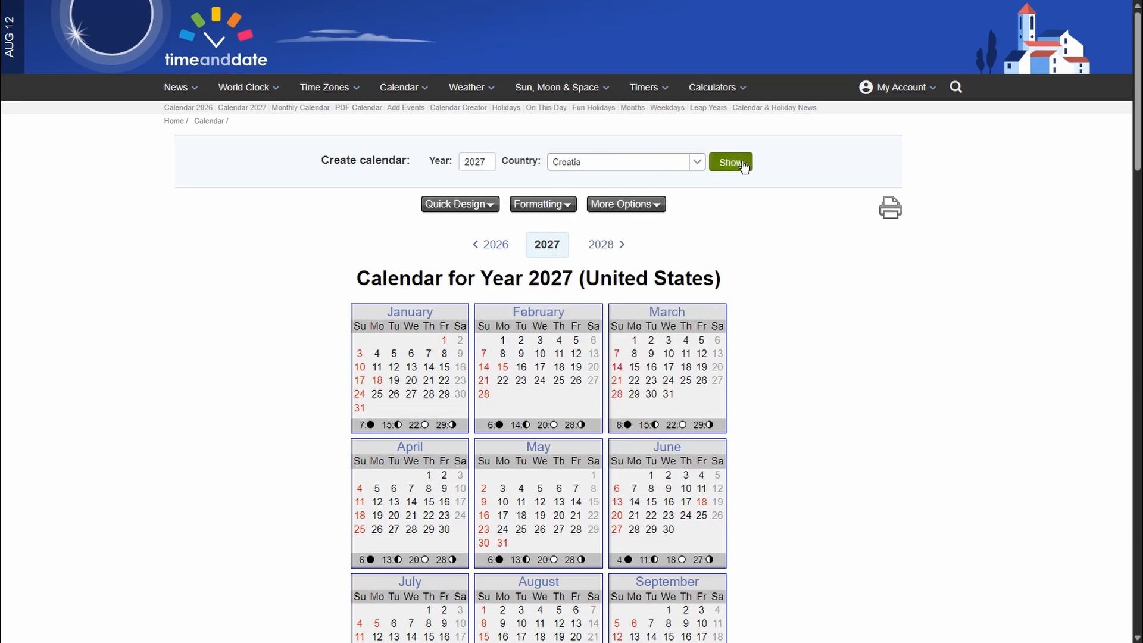
left_click(743, 167)
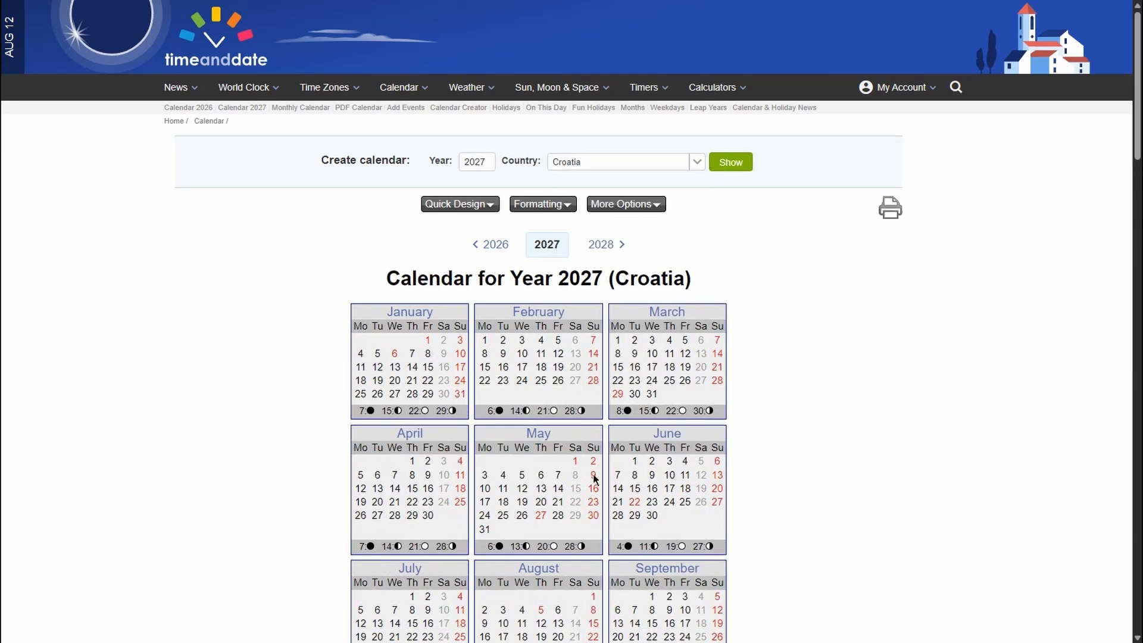
- Copy January's dates from the 2027 calendar and paste them into the Canva table, starting at the first cell below M
left_click(368, 343)
left_click_drag(368, 343, 465, 391)
key("ctrl+c")
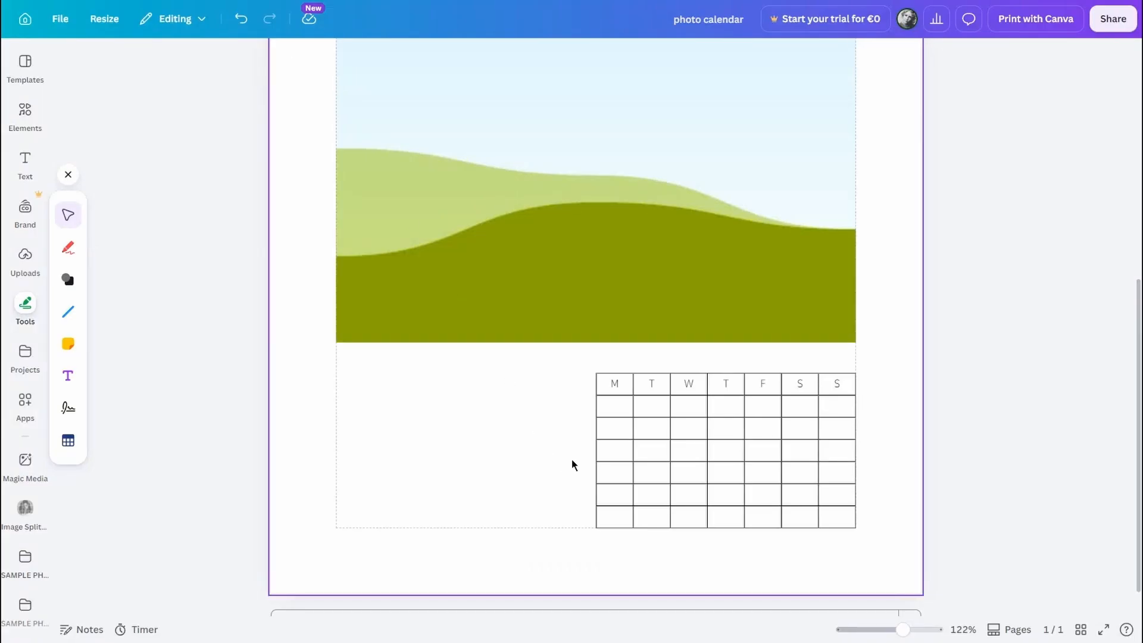
left_click(616, 412)
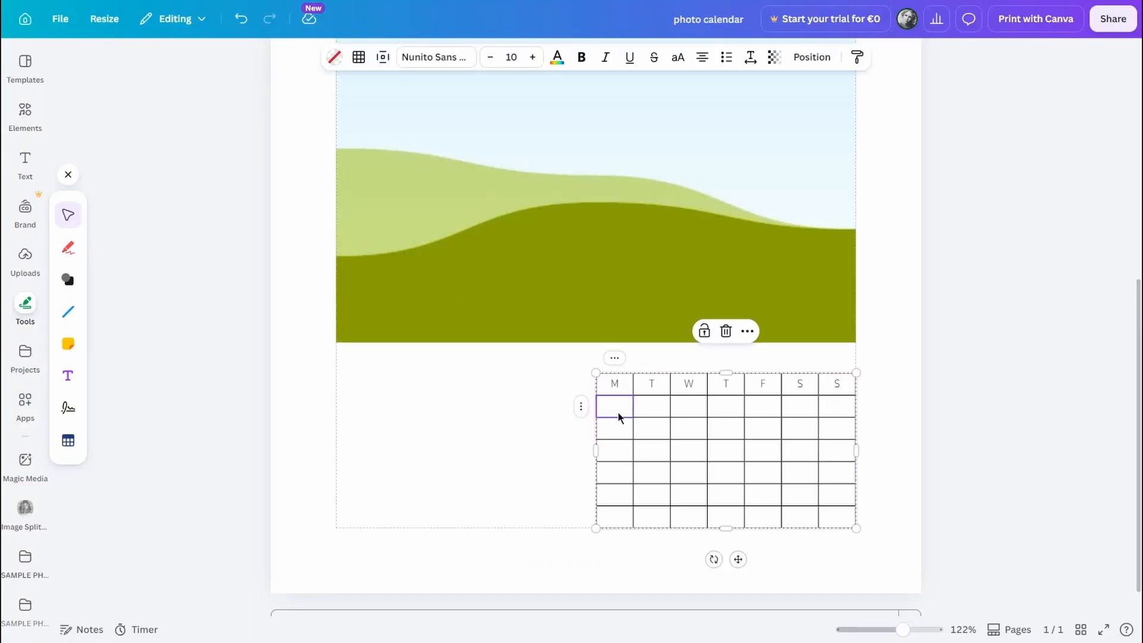
key("ctrl+v")
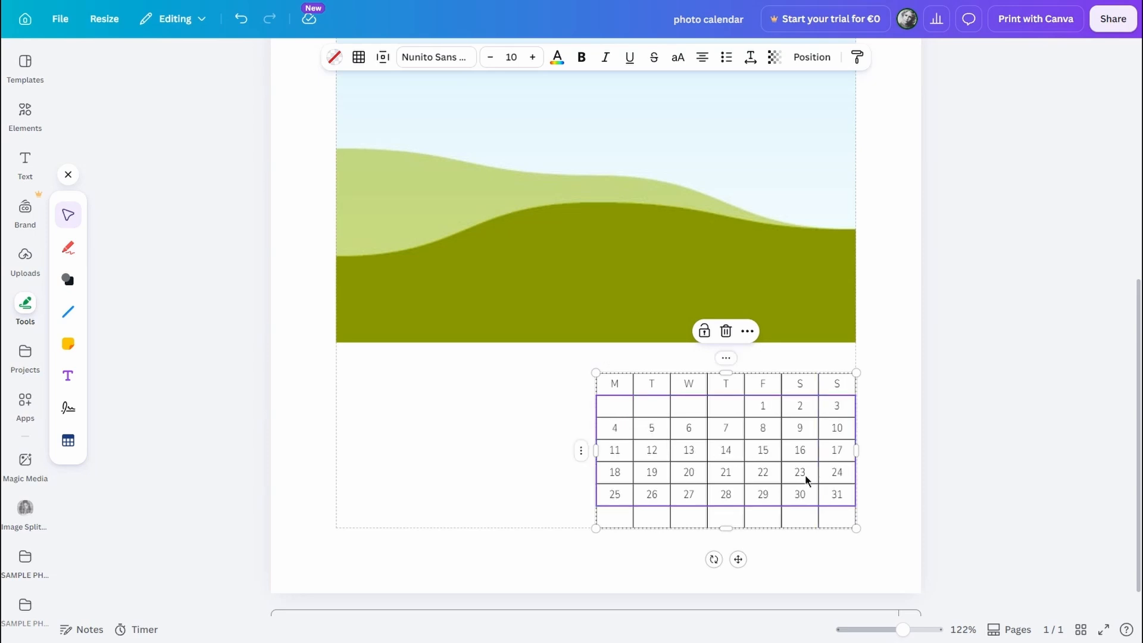
left_click(899, 507)
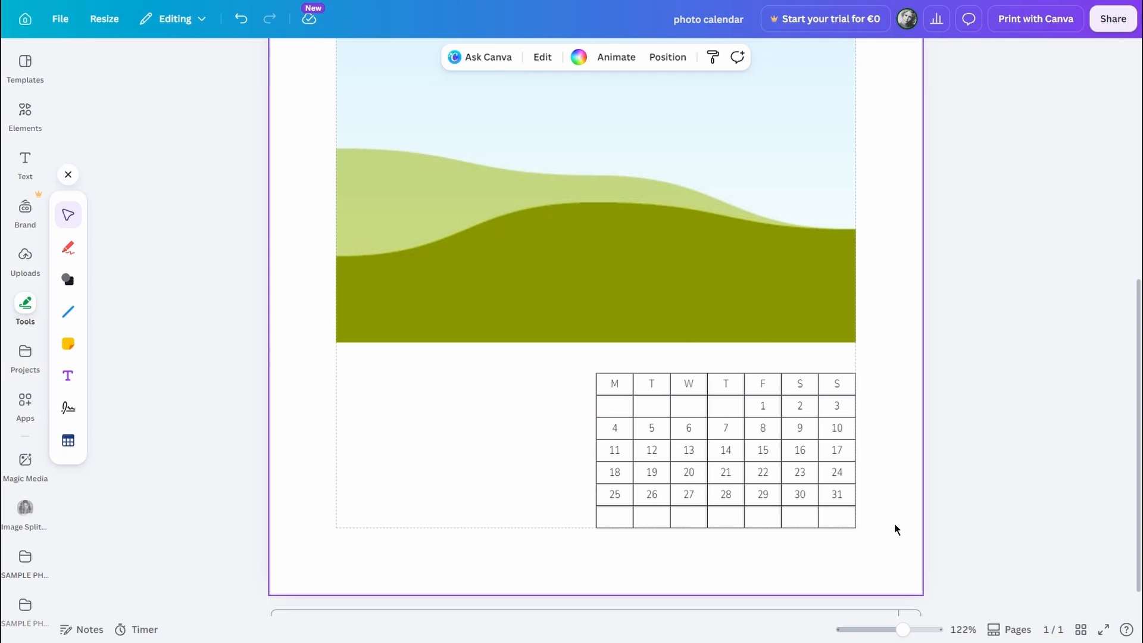
left_click(991, 501)
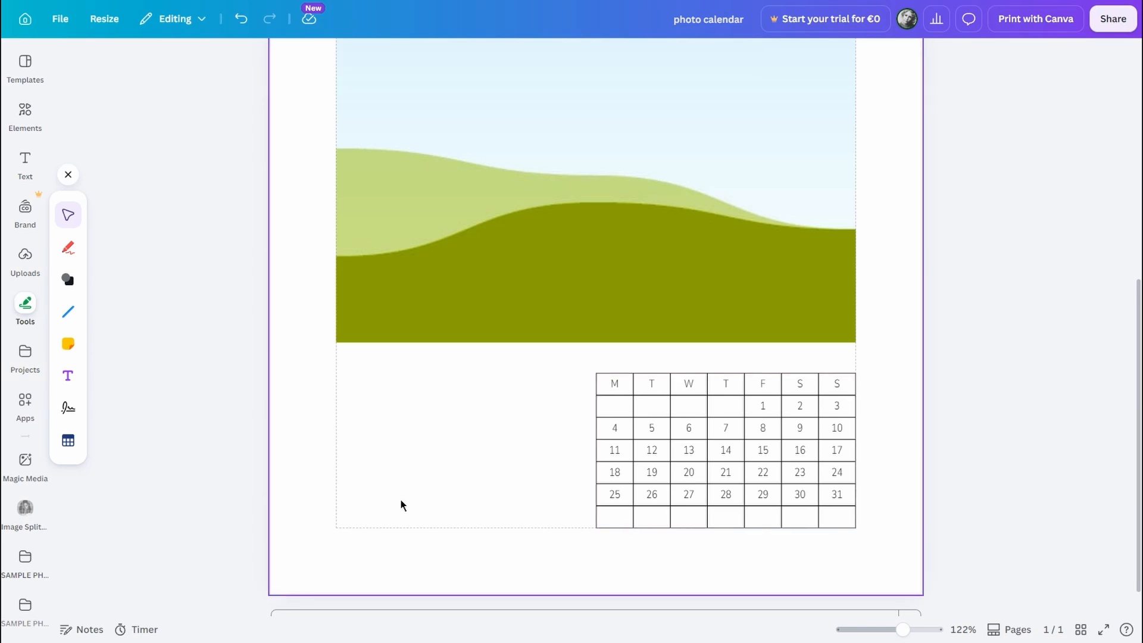
- Add a text box in the blank area beside the table and widen it from the page margin to the table's edge
left_click(416, 471)
key("t")
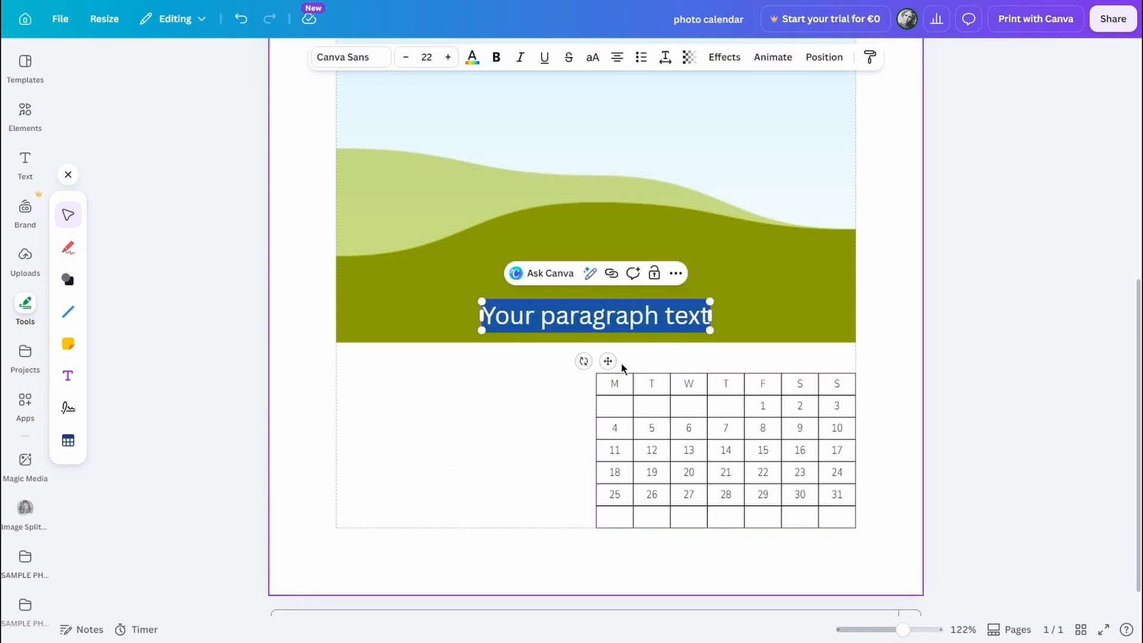
left_click_drag(607, 360, 475, 492)
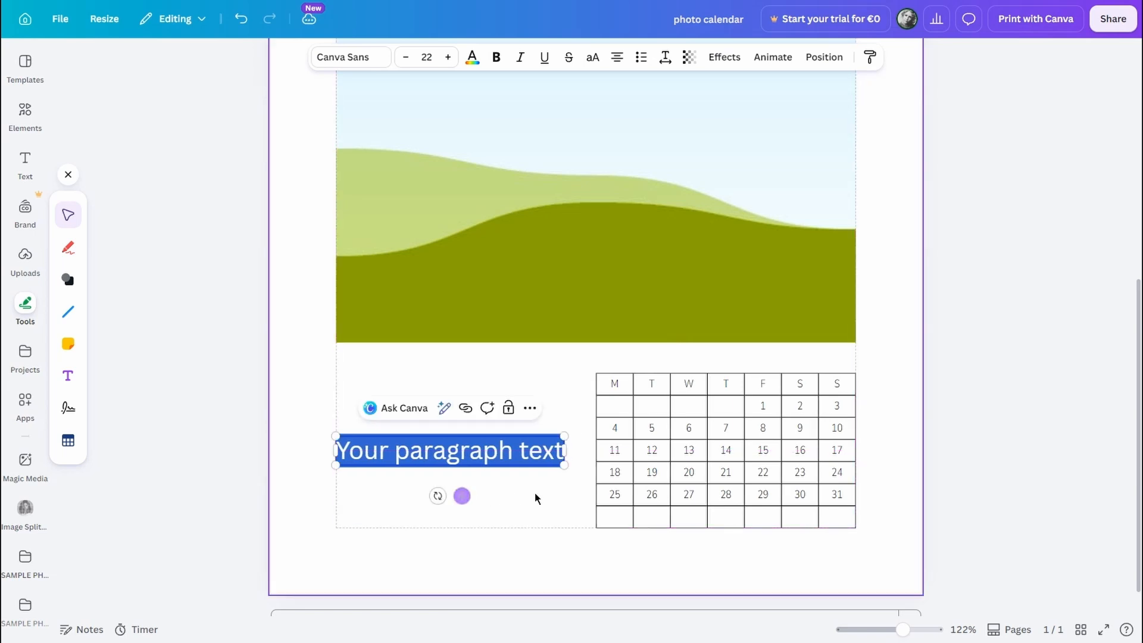
left_click_drag(568, 456, 596, 456)
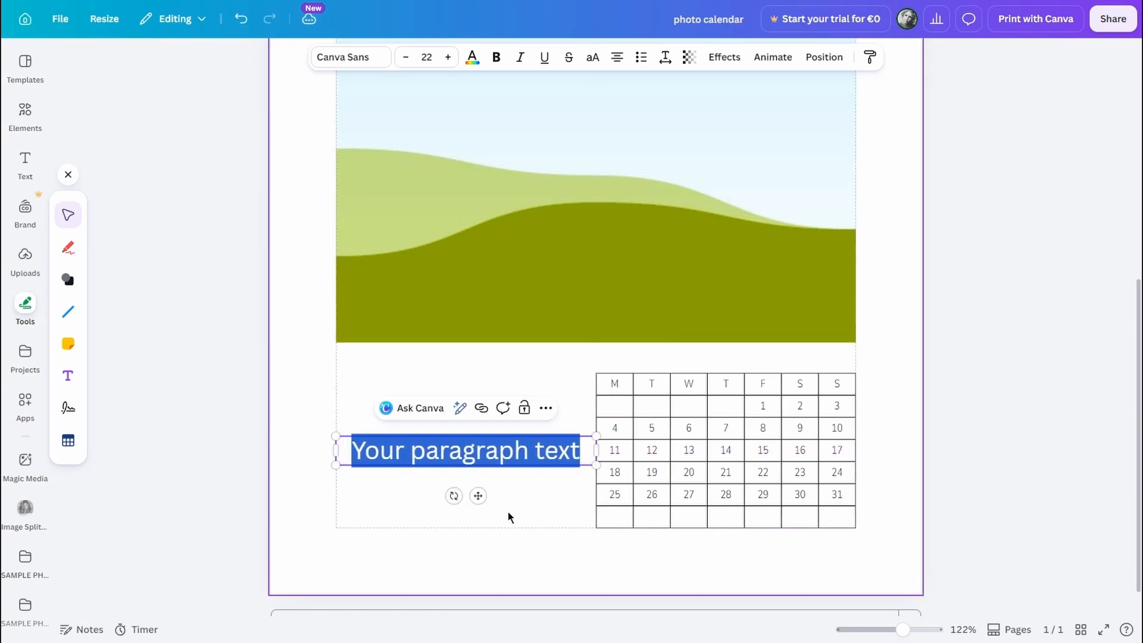
- Set the text box to Abril Fatface at size 80 and replace its text with JAN
left_click(354, 58)
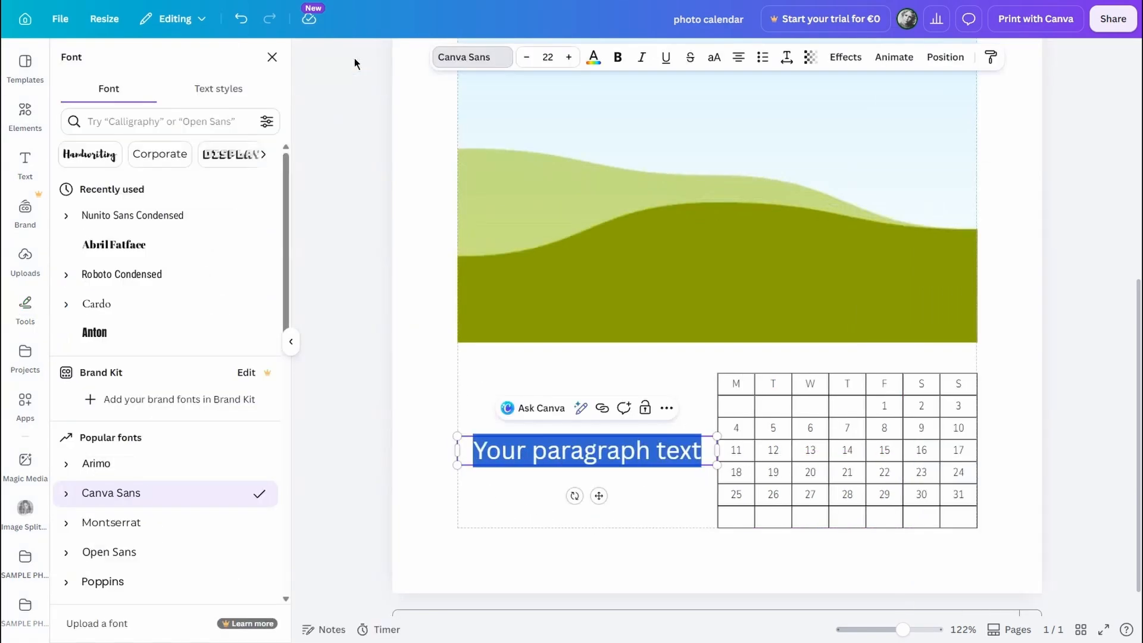
left_click(160, 122)
type("abril")
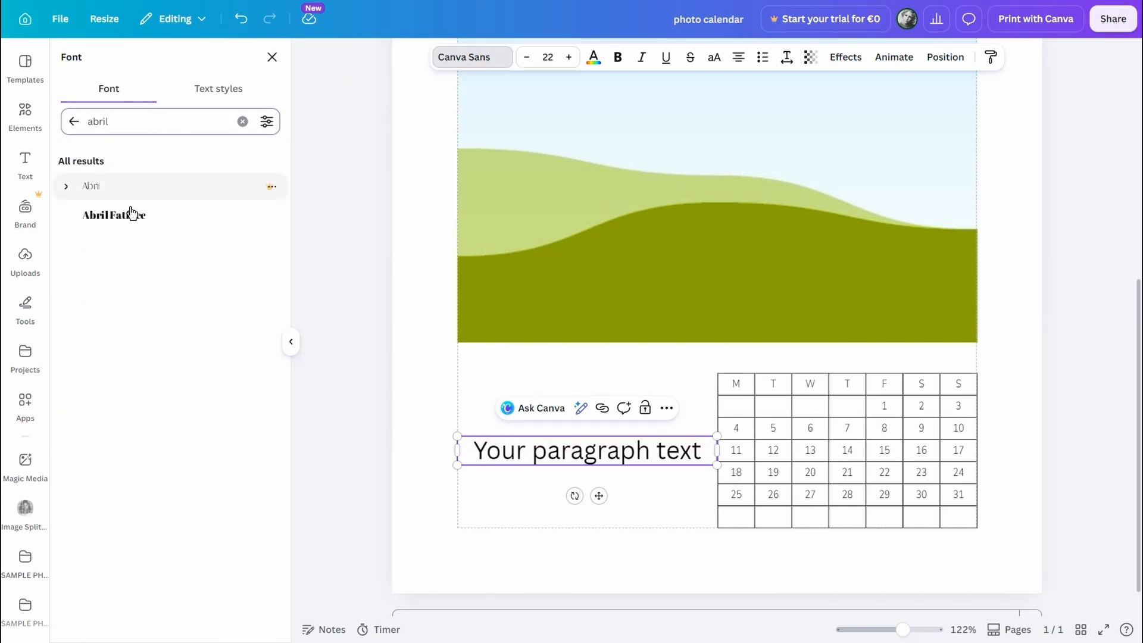
left_click(131, 215)
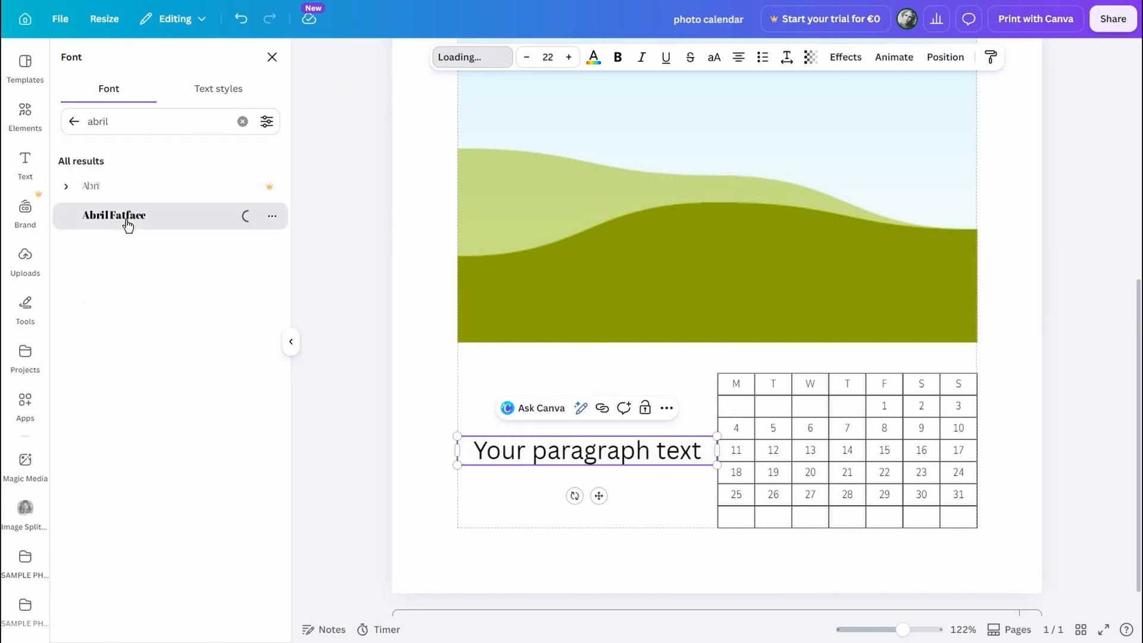
left_click(548, 57)
type("80")
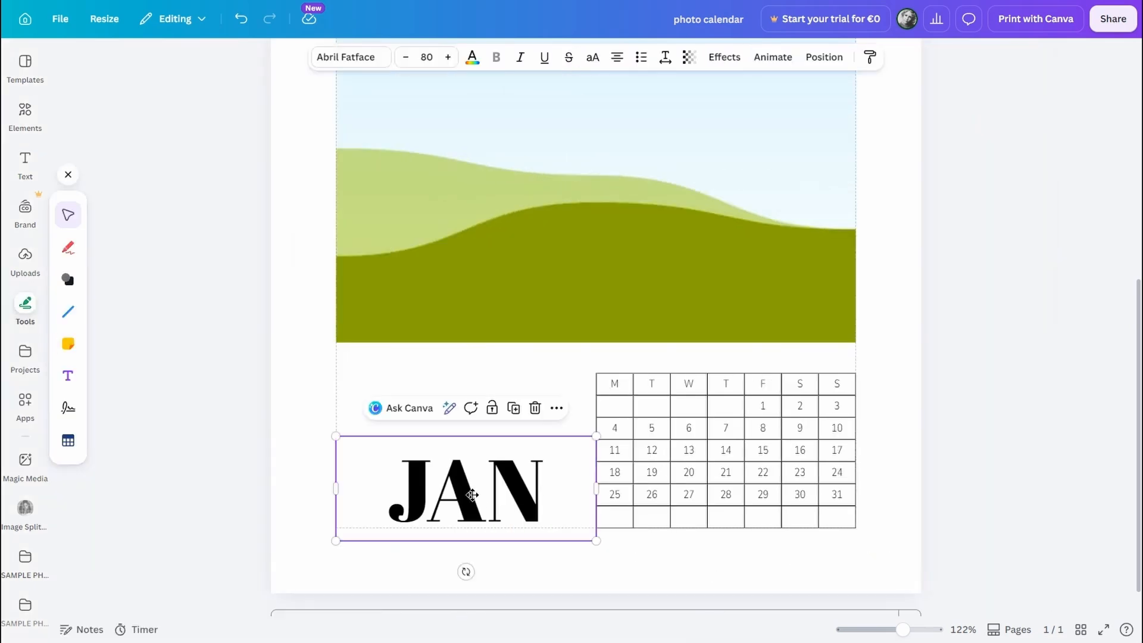
- Move the JAN text up so it is vertically centred beside the table
left_click_drag(474, 501, 474, 464)
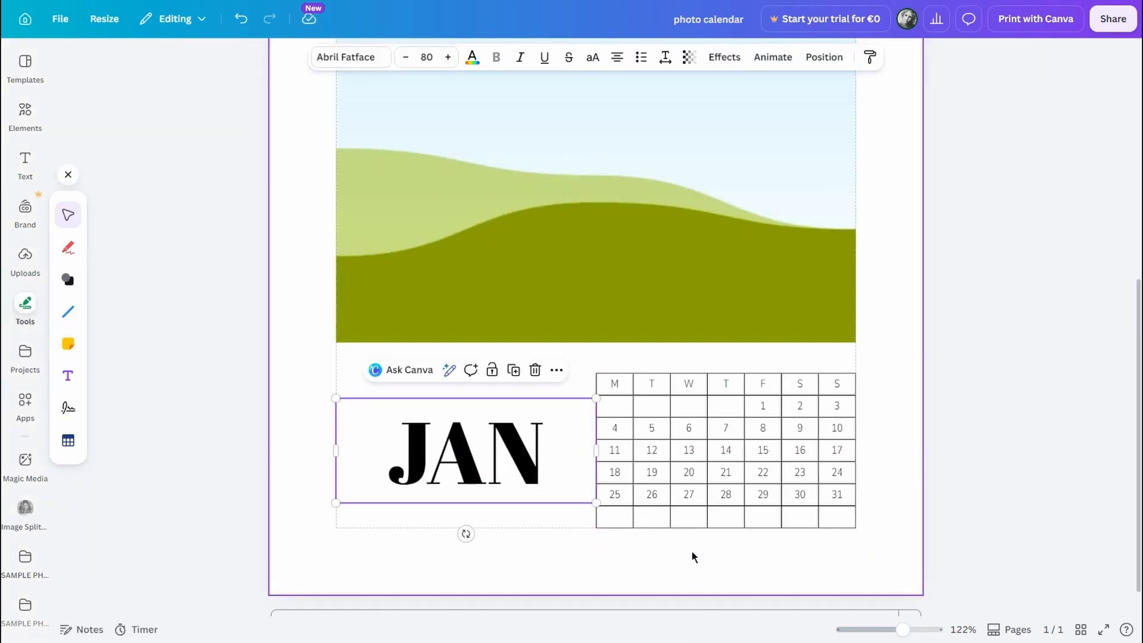
left_click(740, 566)
left_click(1001, 516)
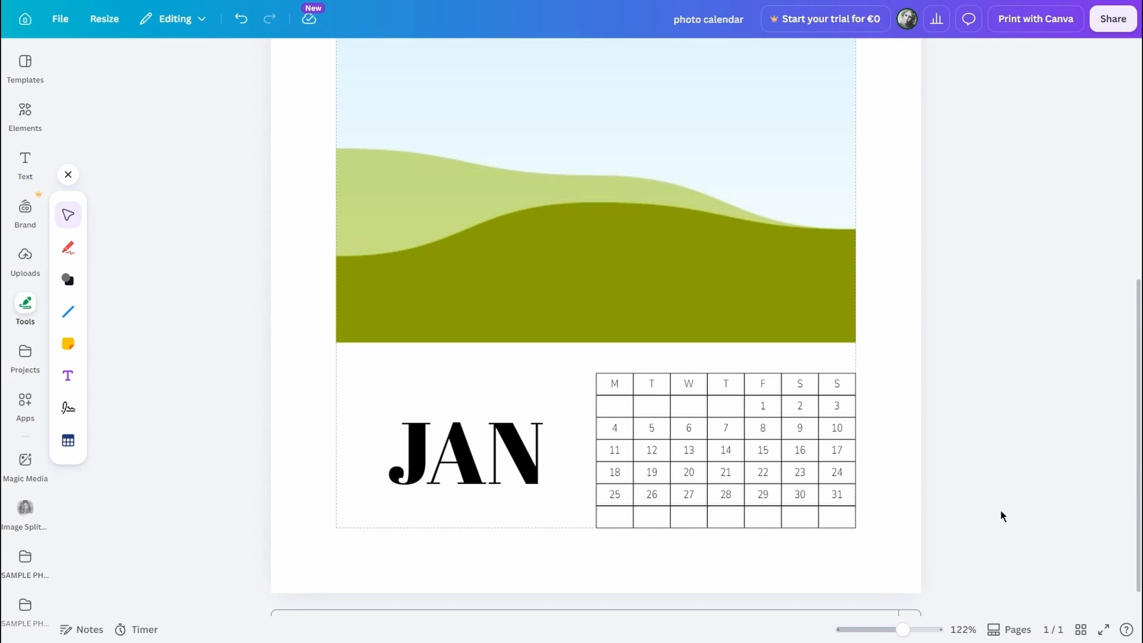
- Remove all borders from the date table
left_click_drag(886, 555, 851, 499)
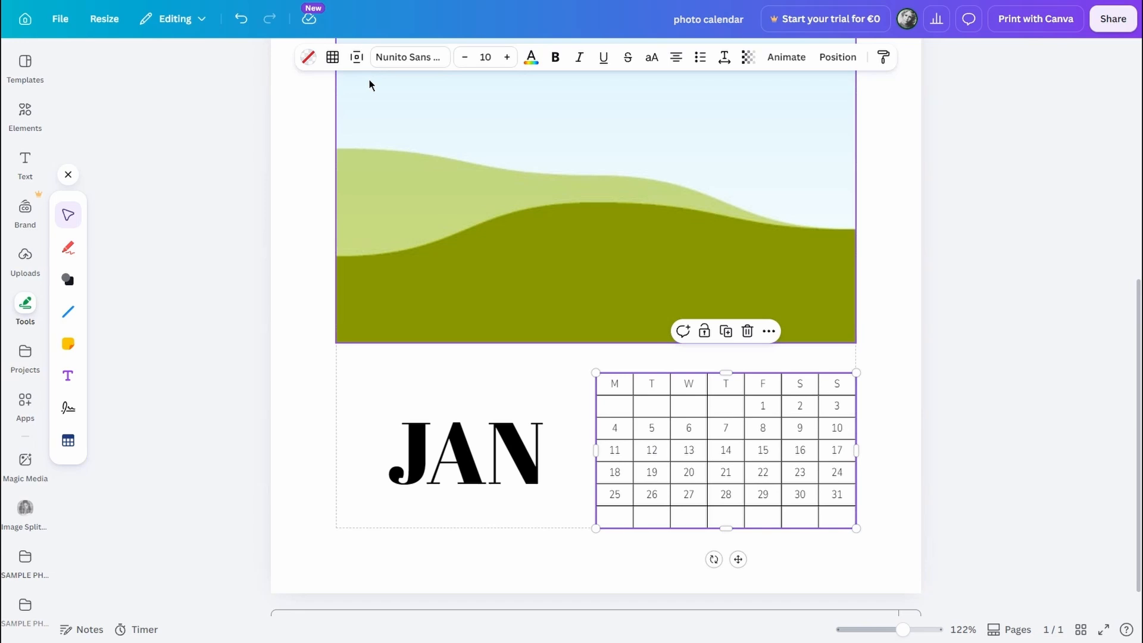
left_click(332, 56)
left_click(376, 123)
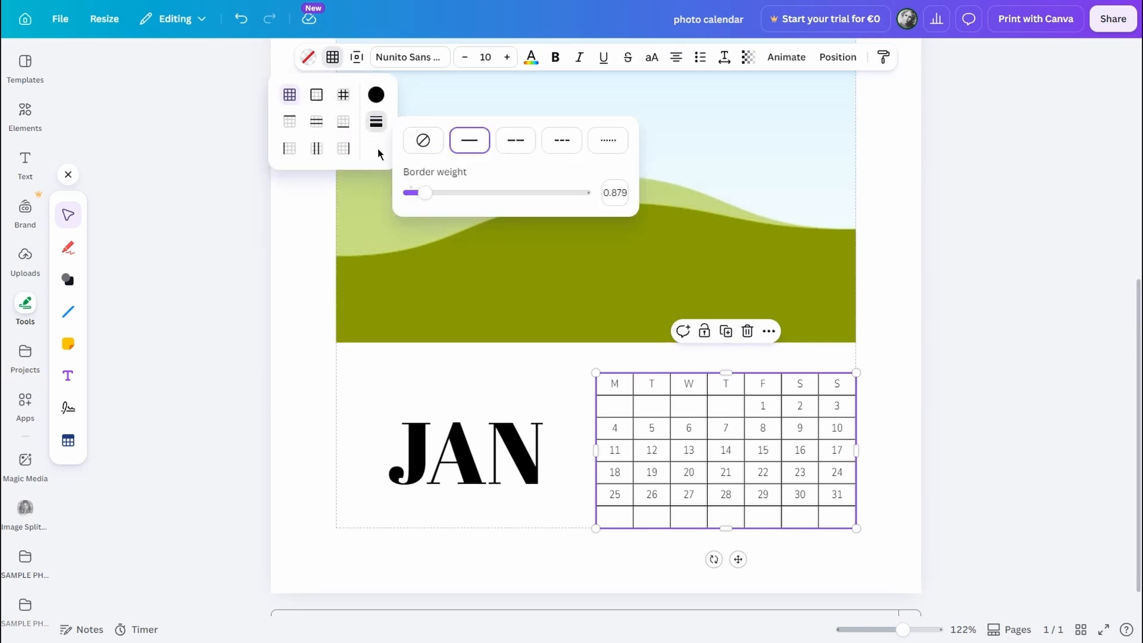
left_click(423, 142)
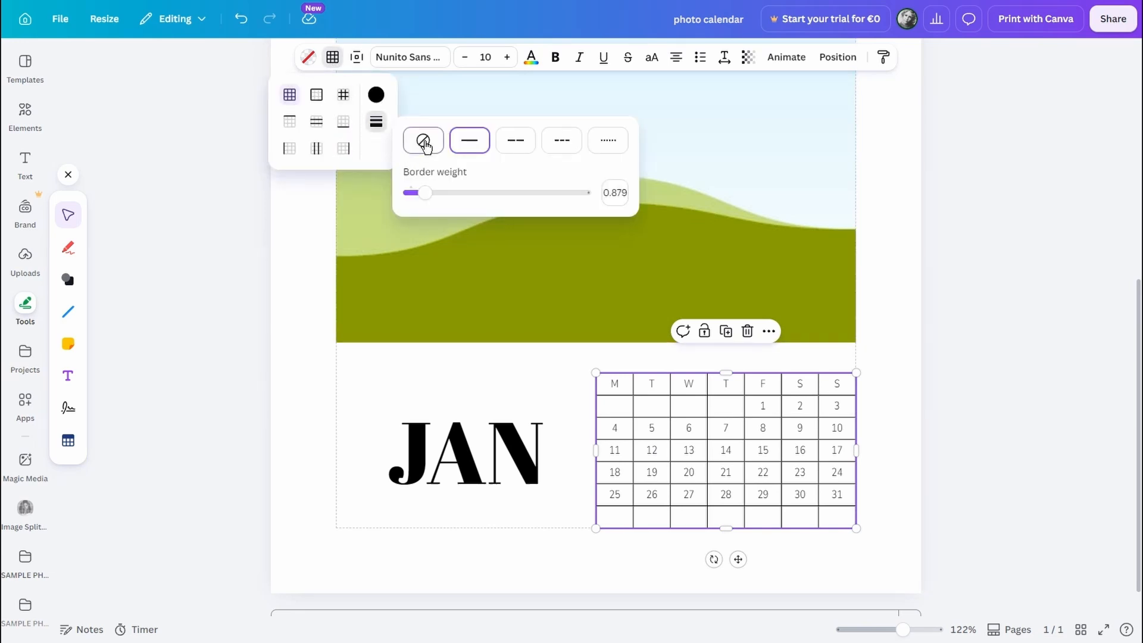
left_click(910, 519)
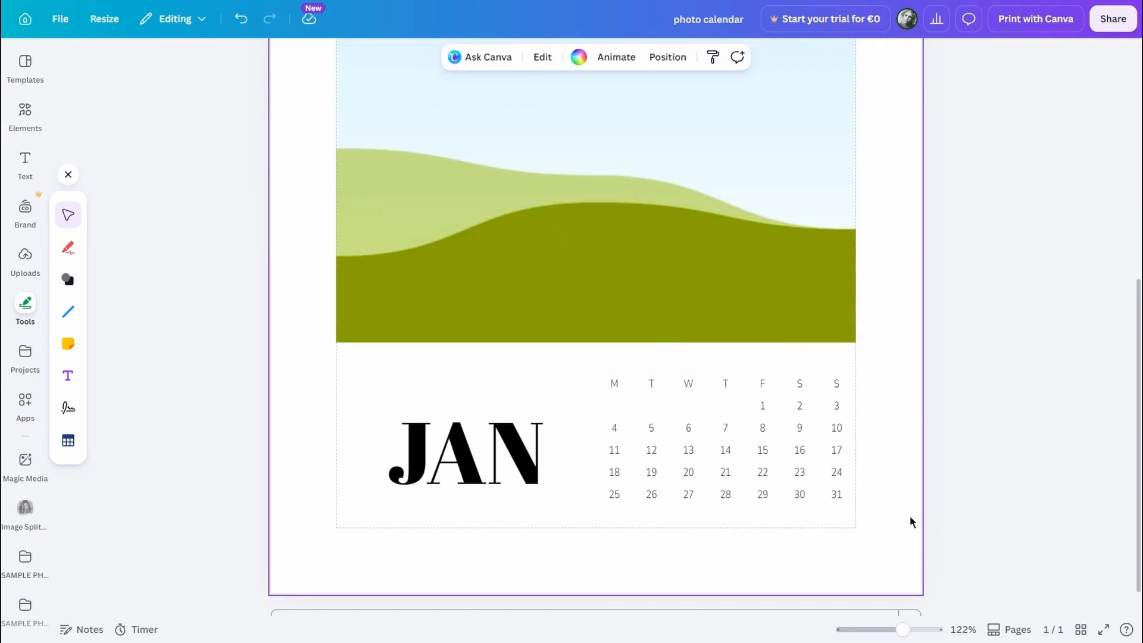
- Set the weekday header row of the date table to the Medium weight of Nunito Sans Condensed
left_click(614, 383)
left_click(836, 386, "shift")
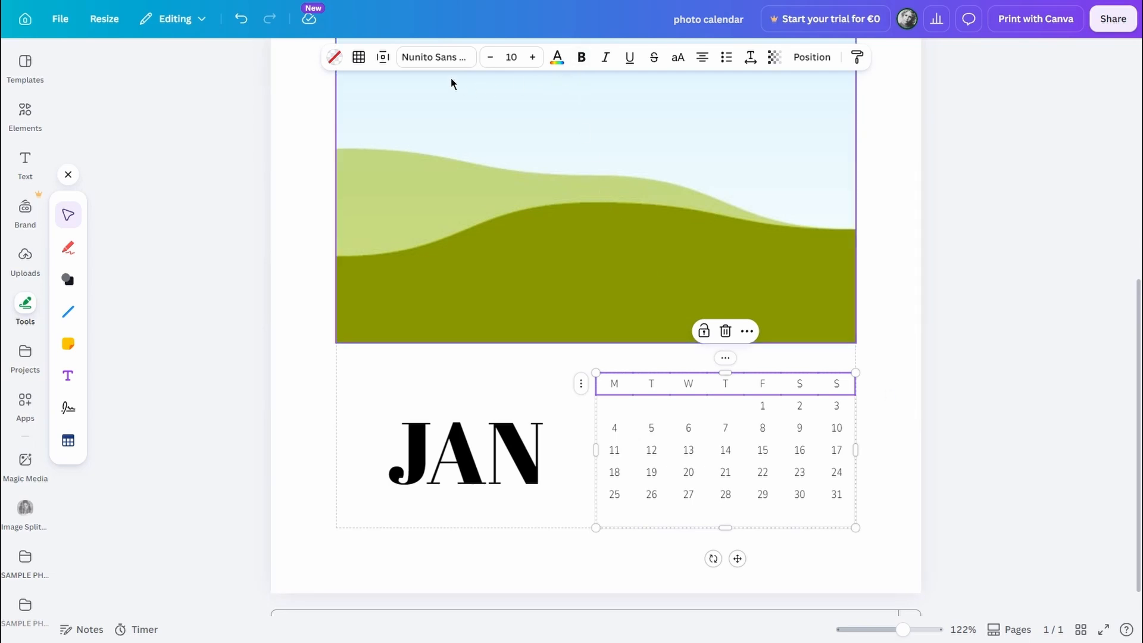
left_click(419, 58)
left_click(74, 123)
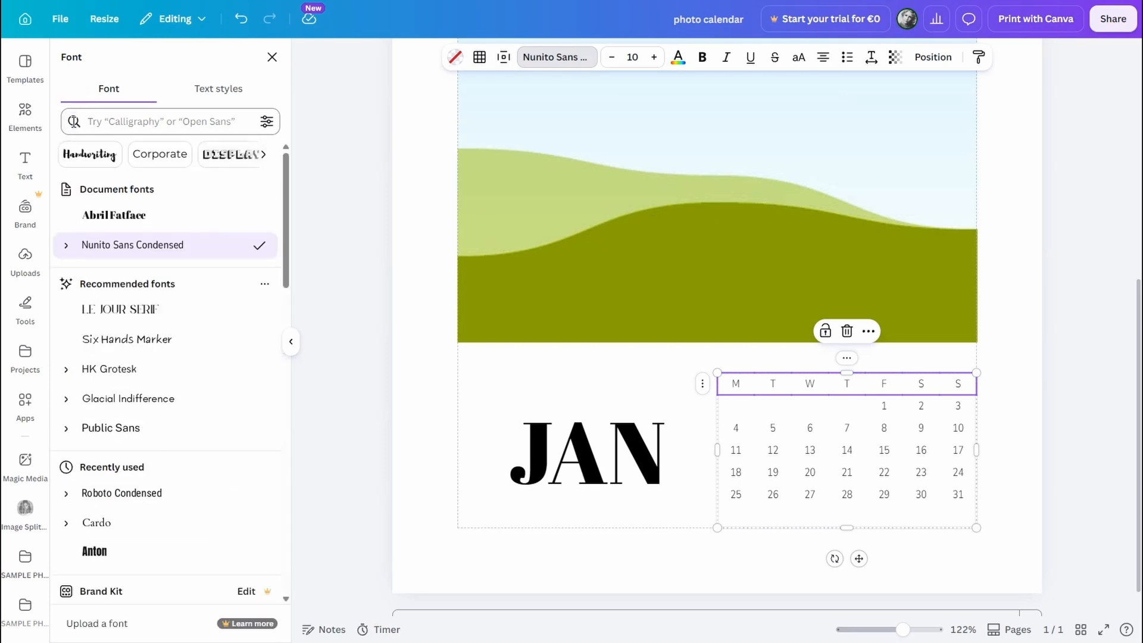
left_click(66, 245)
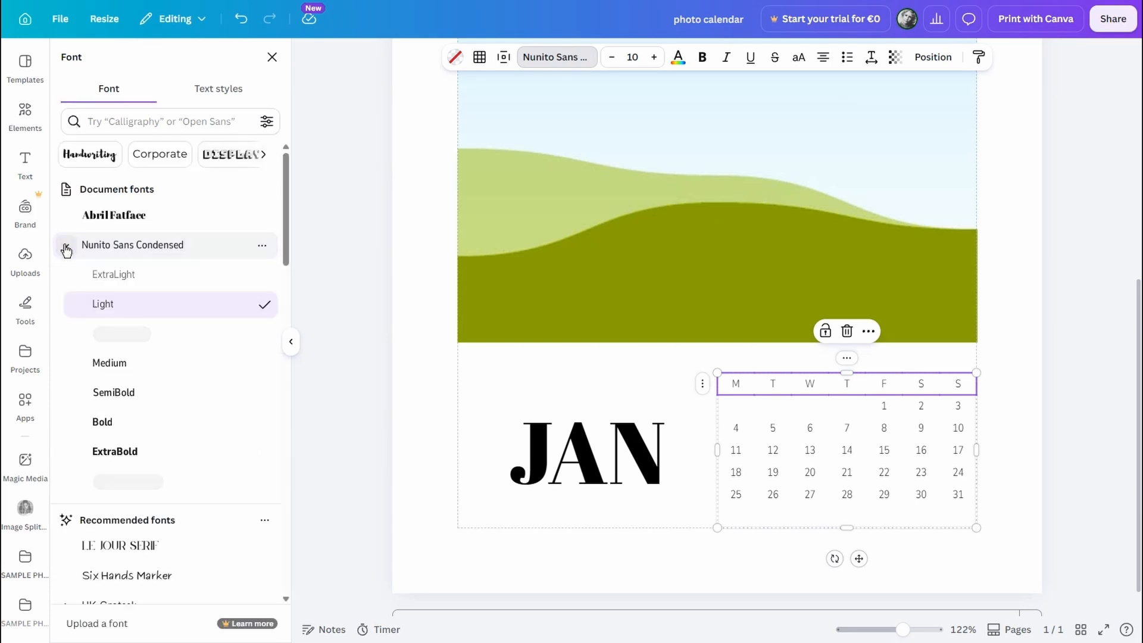
left_click(207, 370)
left_click(1020, 505)
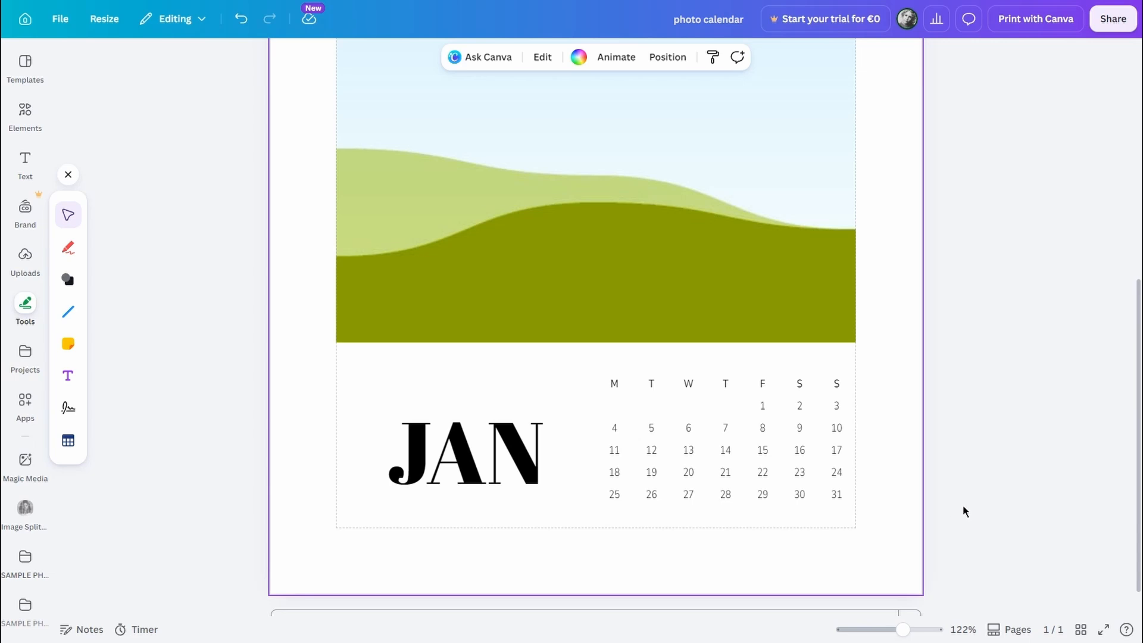
- Clear all the date numbers from the table, keeping only the weekday header row
left_click(616, 411)
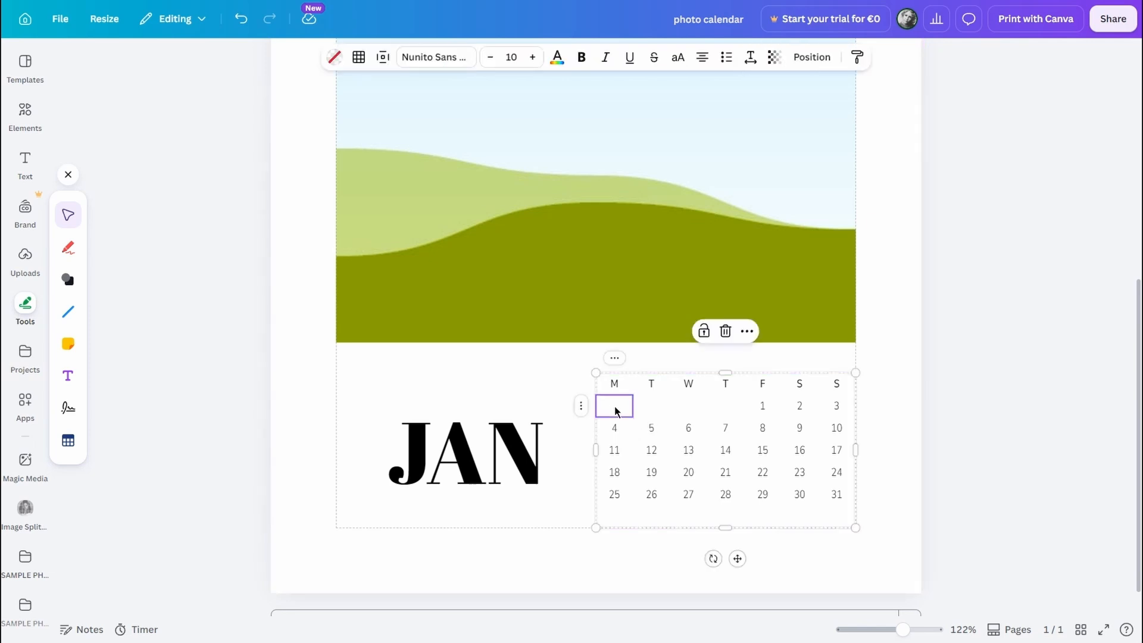
left_click(837, 498, "shift")
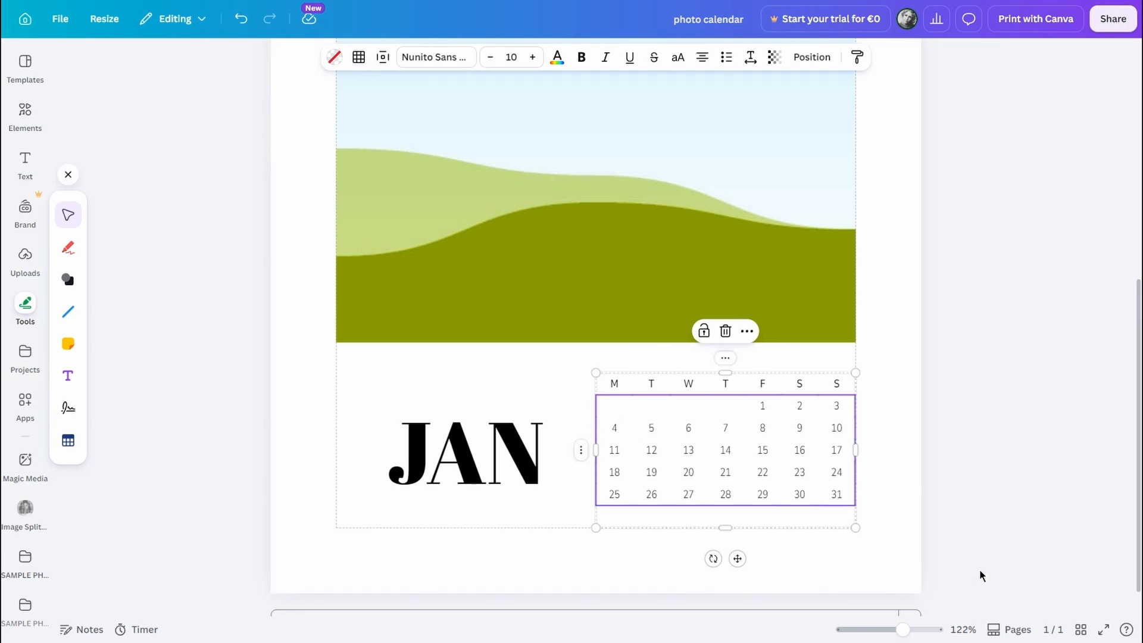
key("Delete")
left_click(889, 529)
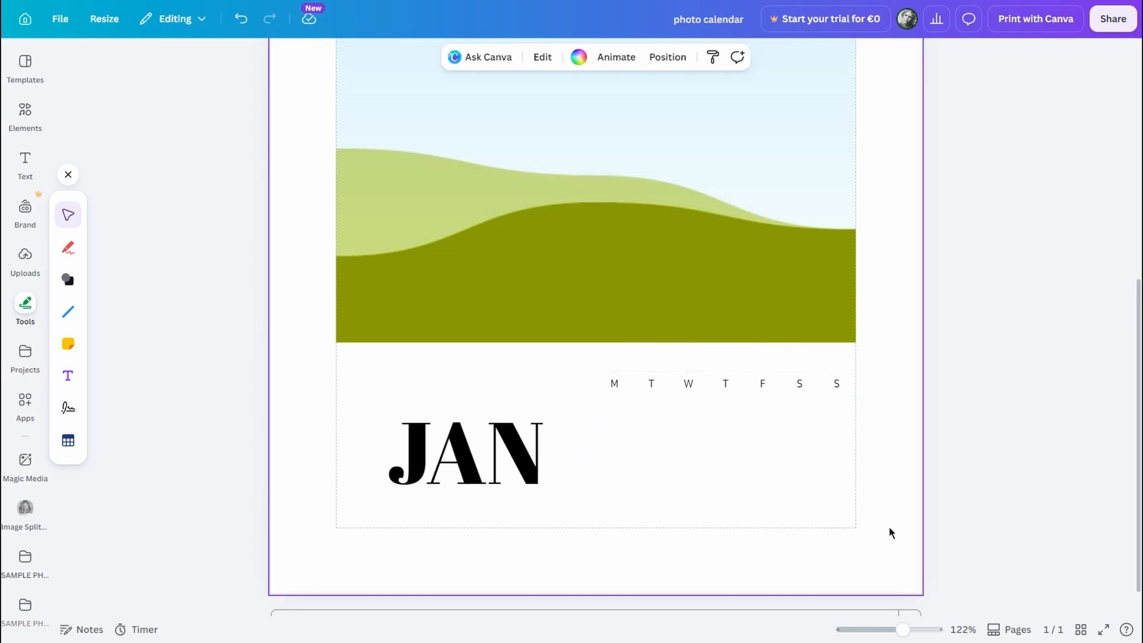
left_click(833, 488)
left_click(504, 455)
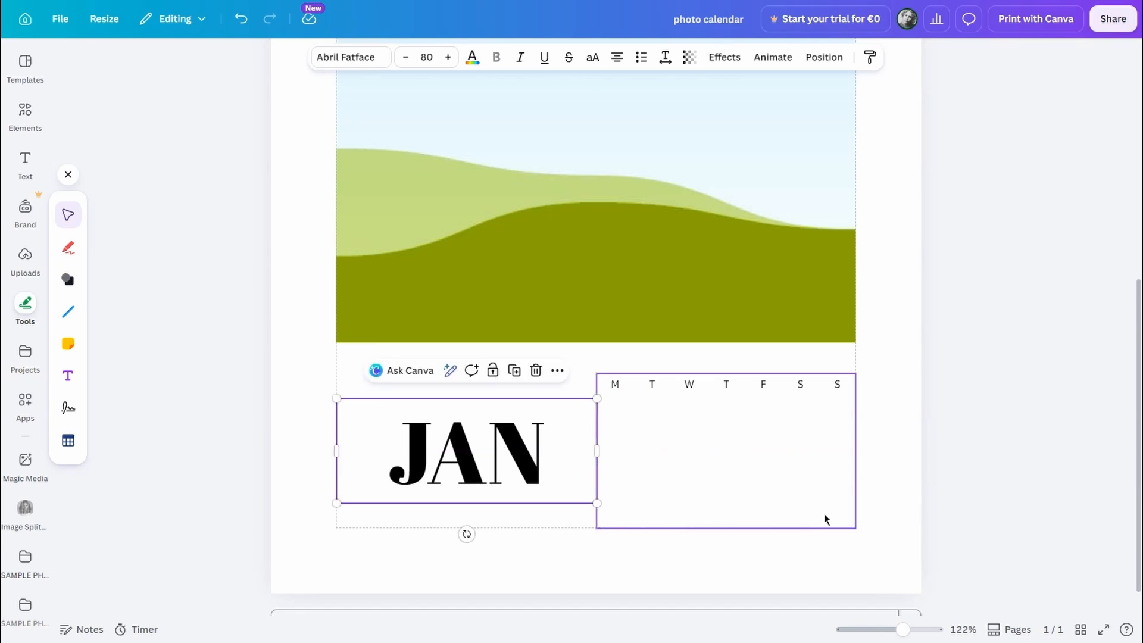
left_click(894, 528)
- Duplicate the JAN calendar page until the document has six identical pages
scroll(929, 452, "down", 1)
scroll(953, 297, "up", 8)
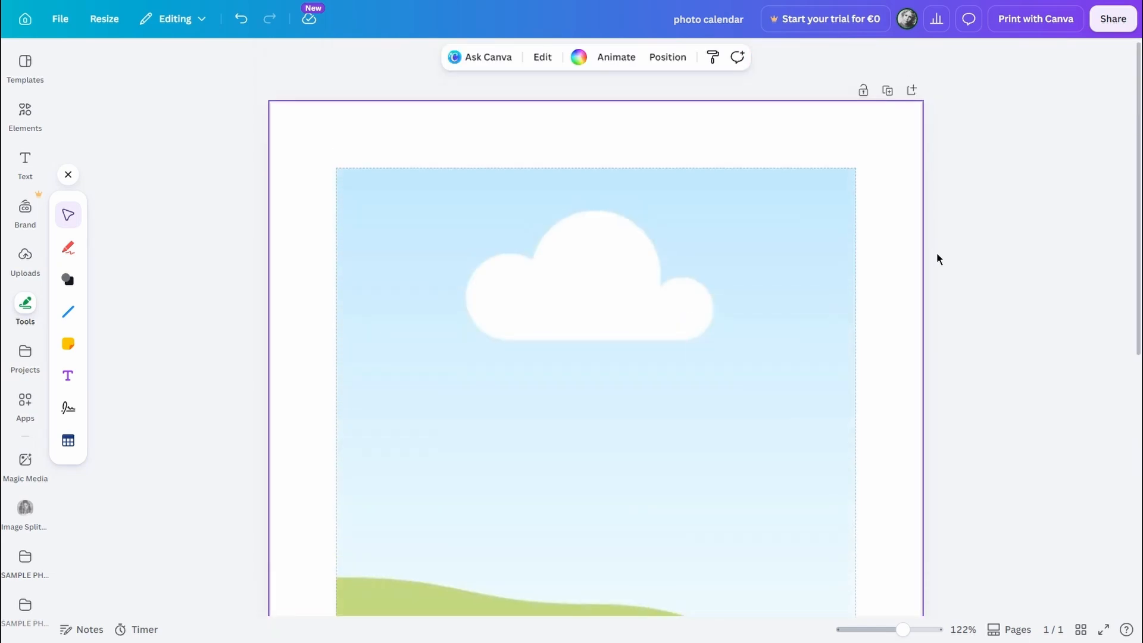
left_click(887, 91)
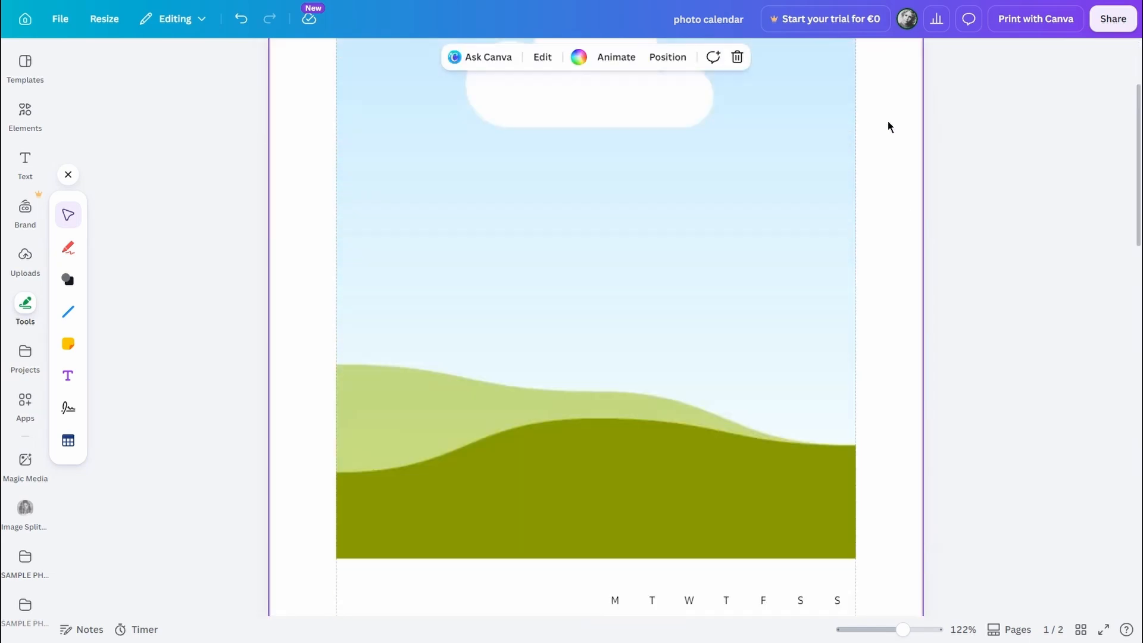
scroll(1000, 522, "down", 2)
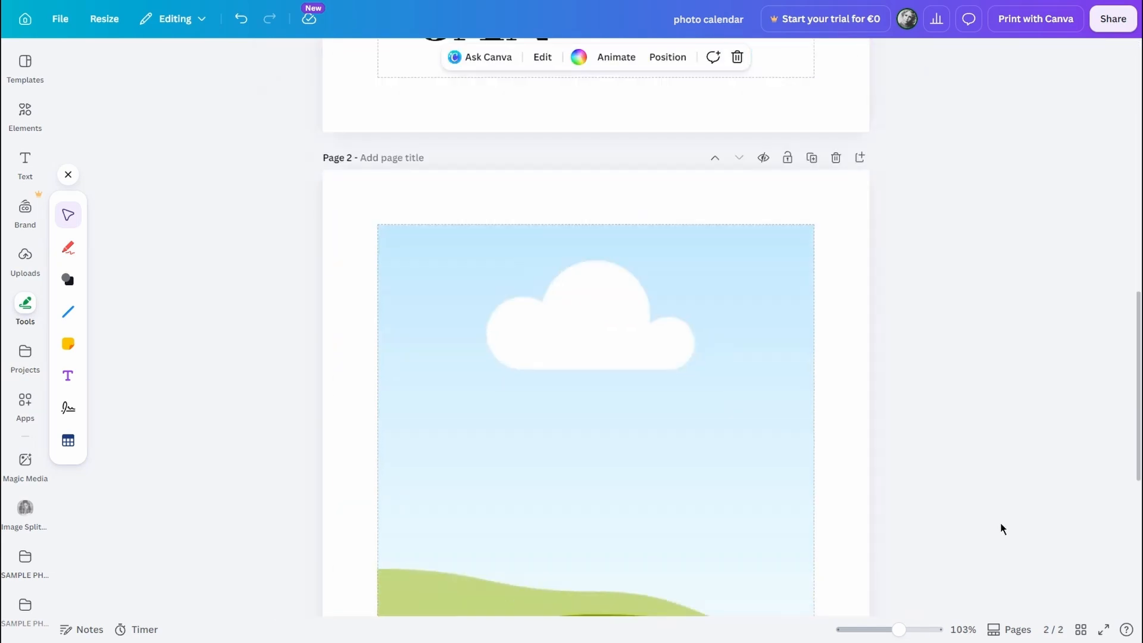
left_click(1080, 630)
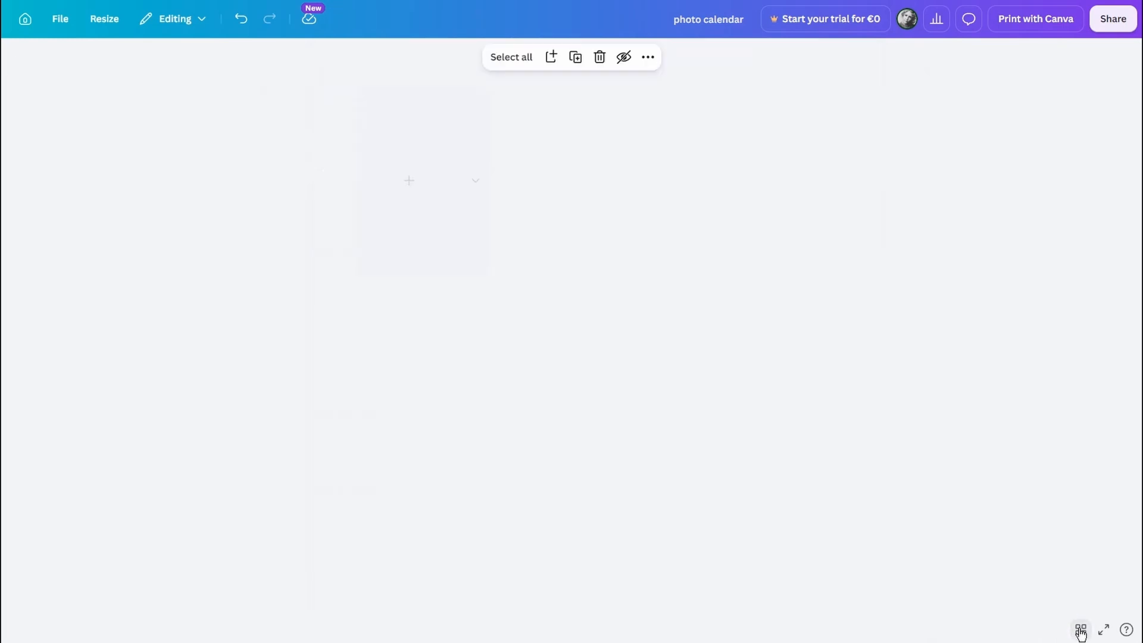
left_click(575, 57)
left_click(575, 57)
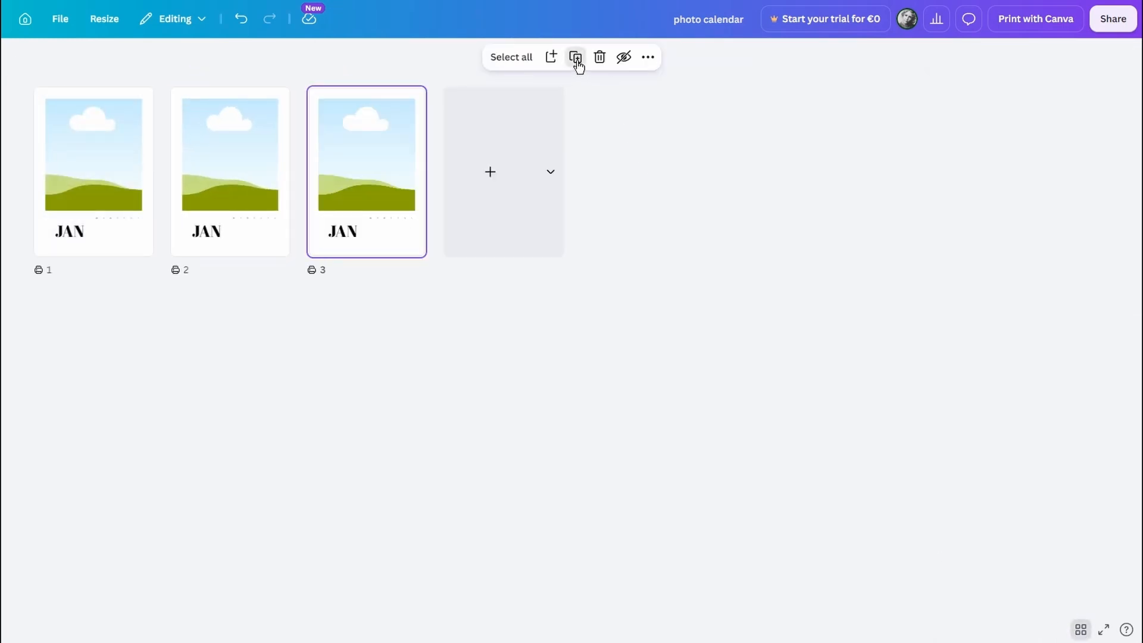
left_click(576, 58)
left_click(576, 57)
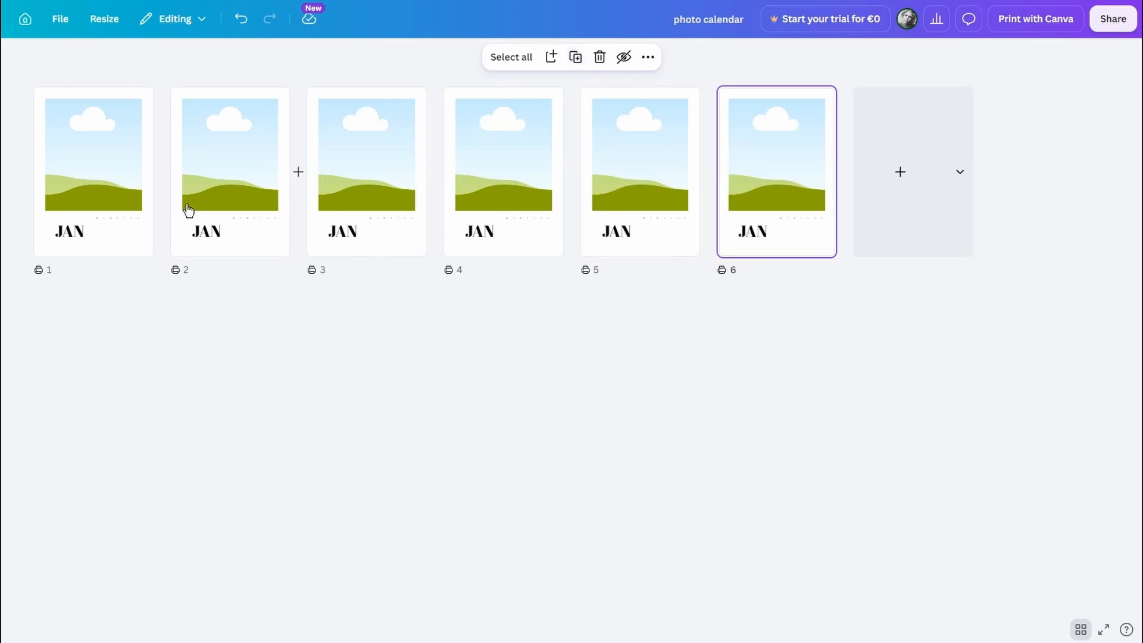
- Duplicate all six pages together to make a set of 12 calendar pages
left_click(113, 188)
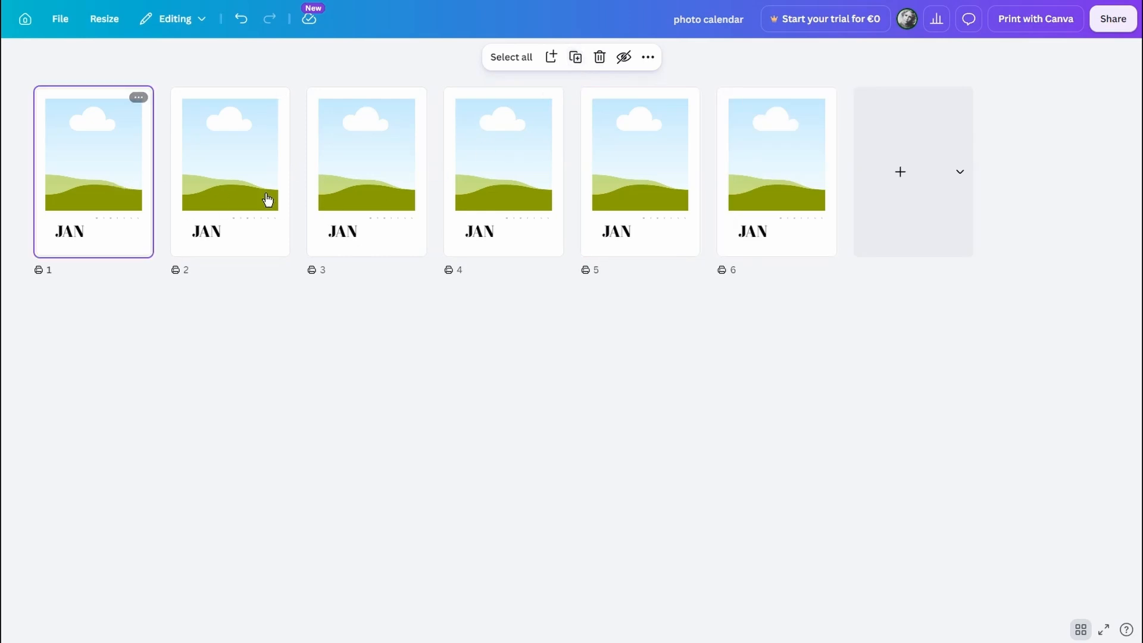
left_click(777, 214, "shift")
left_click(560, 58)
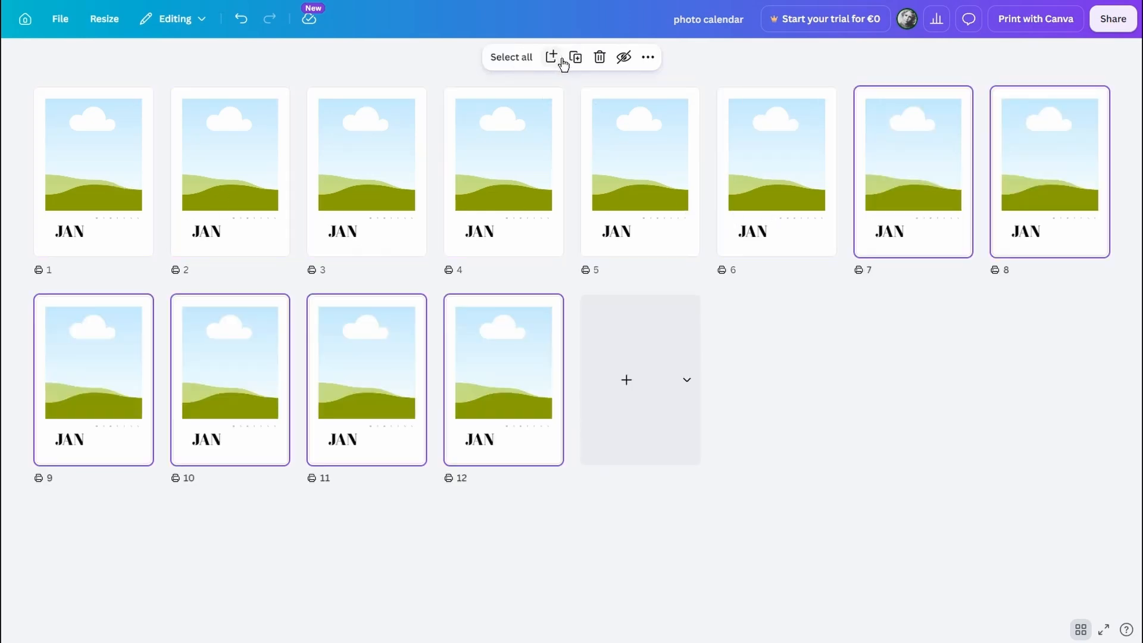
left_click(903, 413)
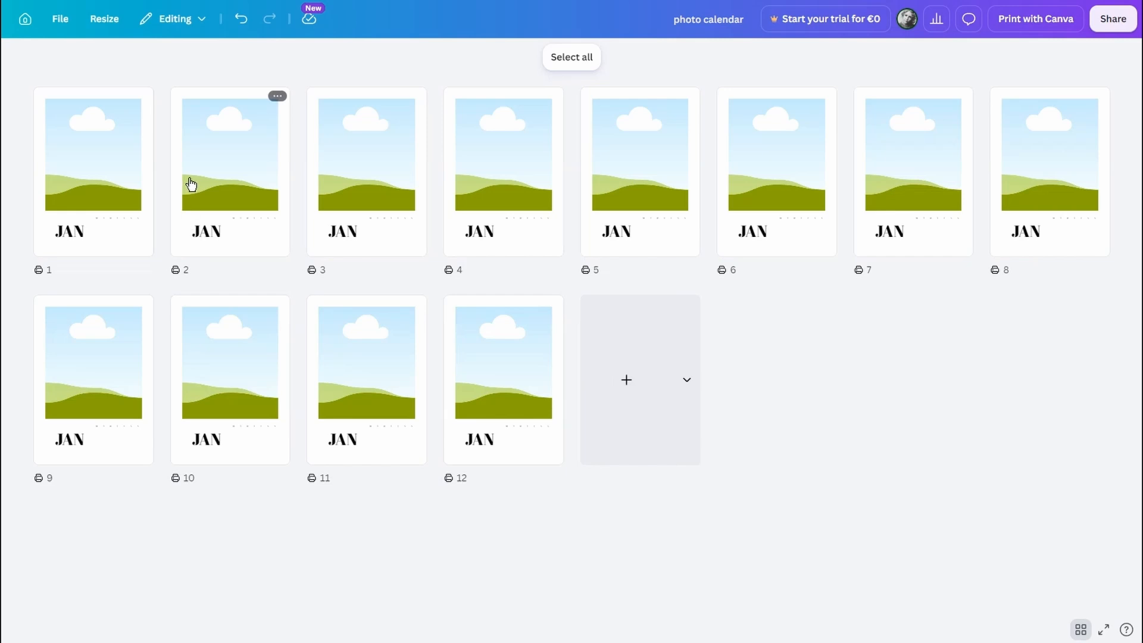
- Replace the month titles on pages 2, 3 and 4 with FEB, MAR and APR
double_click(191, 185)
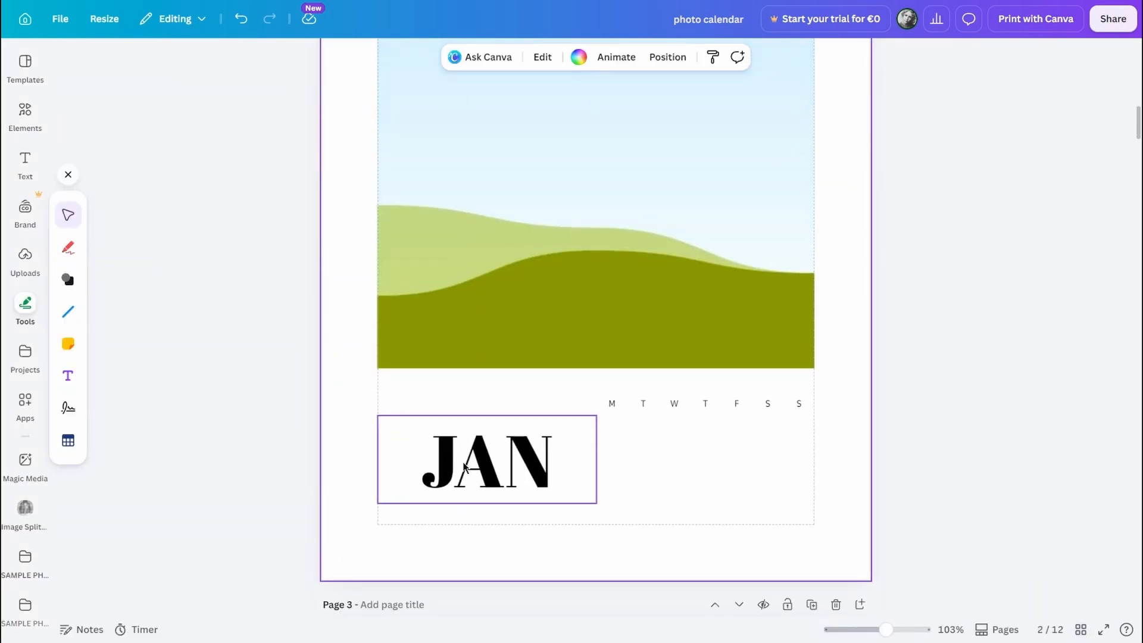
double_click(546, 472)
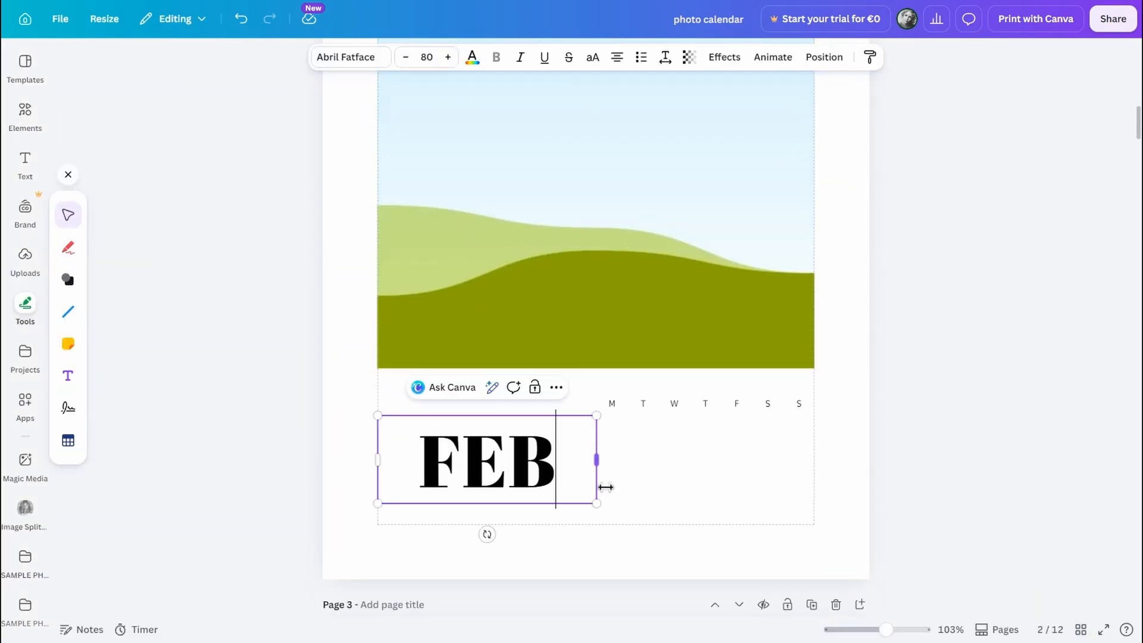
scroll(947, 509, "down", 12)
double_click(558, 551)
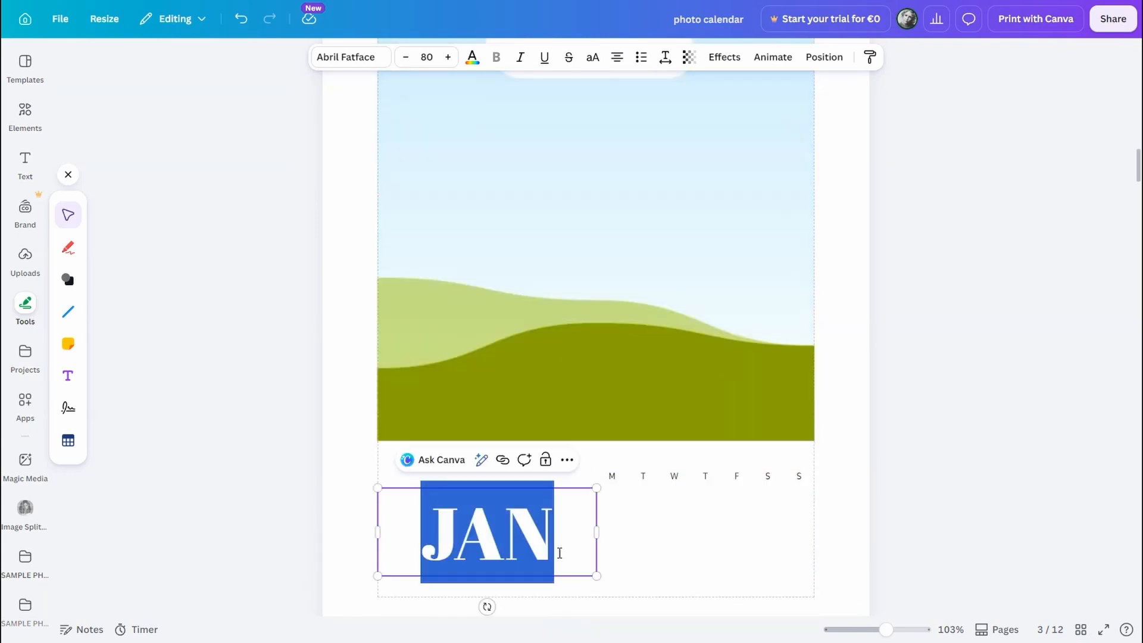
type("MAR")
scroll(941, 476, "down", 2)
scroll(939, 475, "down", 10)
double_click(523, 476)
type("APR")
- Replace the month titles on pages 5, 6 and 7 with MAY, JUN and JUL
scroll(862, 454, "down", 12)
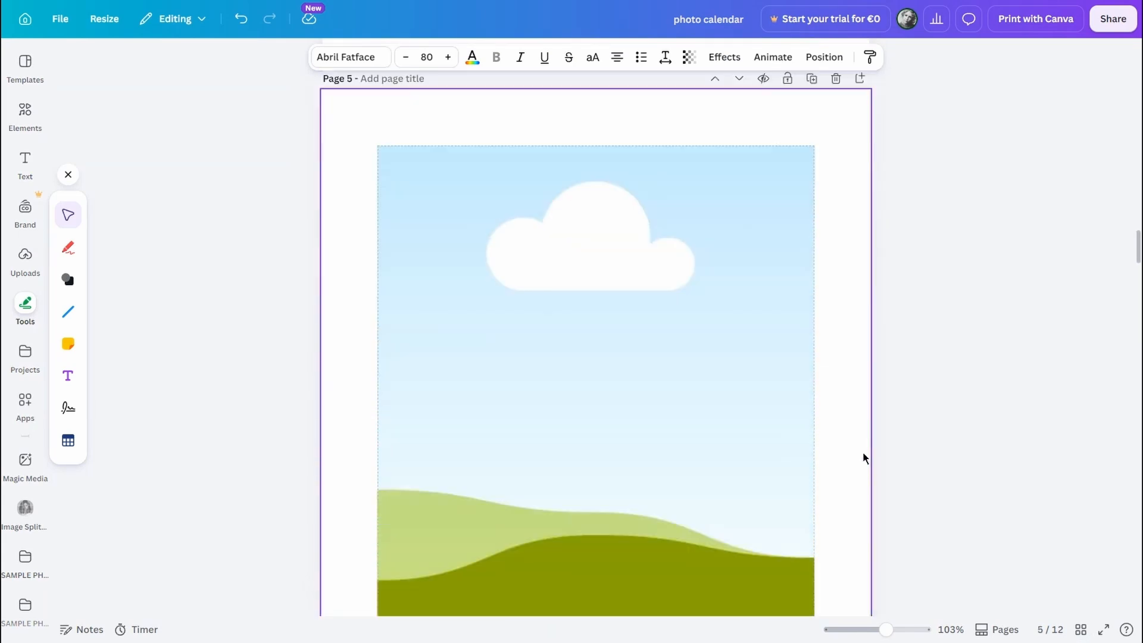
double_click(532, 437)
type("MAY")
scroll(916, 429, "down", 12)
double_click(503, 427)
type("JUN")
scroll(893, 429, "down", 12)
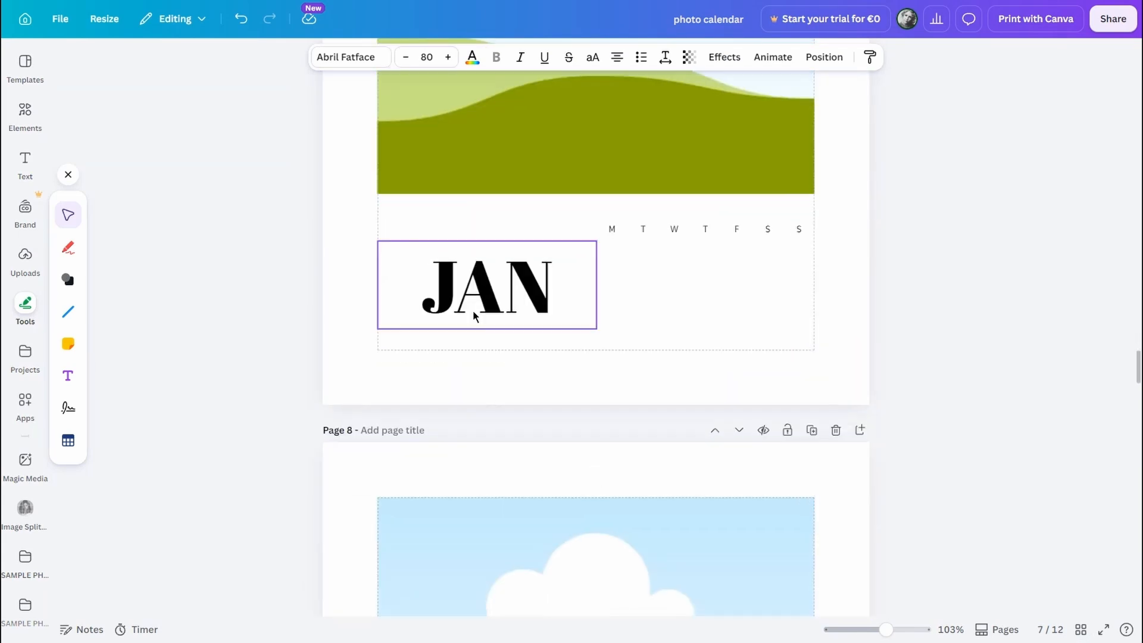
double_click(472, 316)
type("JUL")
- Replace the month titles on pages 8, 9 and 10 with AUG, SEP and OCT
scroll(560, 344, "down", 1)
double_click(485, 560)
type("AUG")
scroll(559, 417, "down", 12)
double_click(485, 429)
type("SEP")
scroll(497, 434, "down", 12)
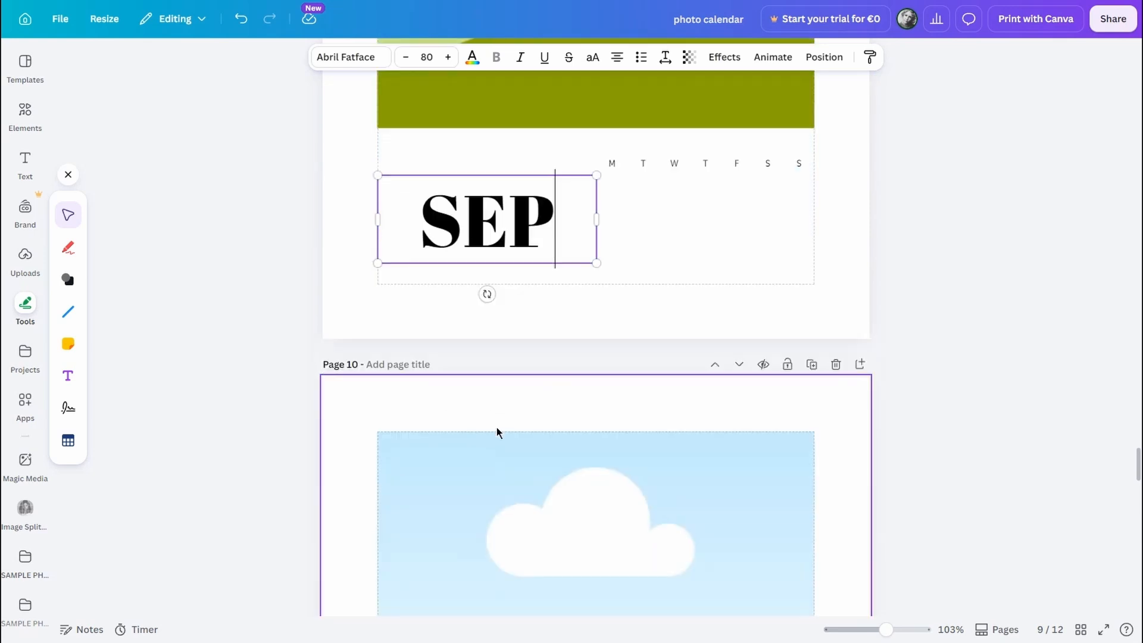
double_click(485, 438)
type("OCT")
- Replace the month titles on pages 11 and 12 with NOV and DEC
scroll(481, 438, "down", 12)
double_click(485, 381)
type("NOV")
scroll(491, 416, "down", 12)
double_click(501, 459)
type("DEC")
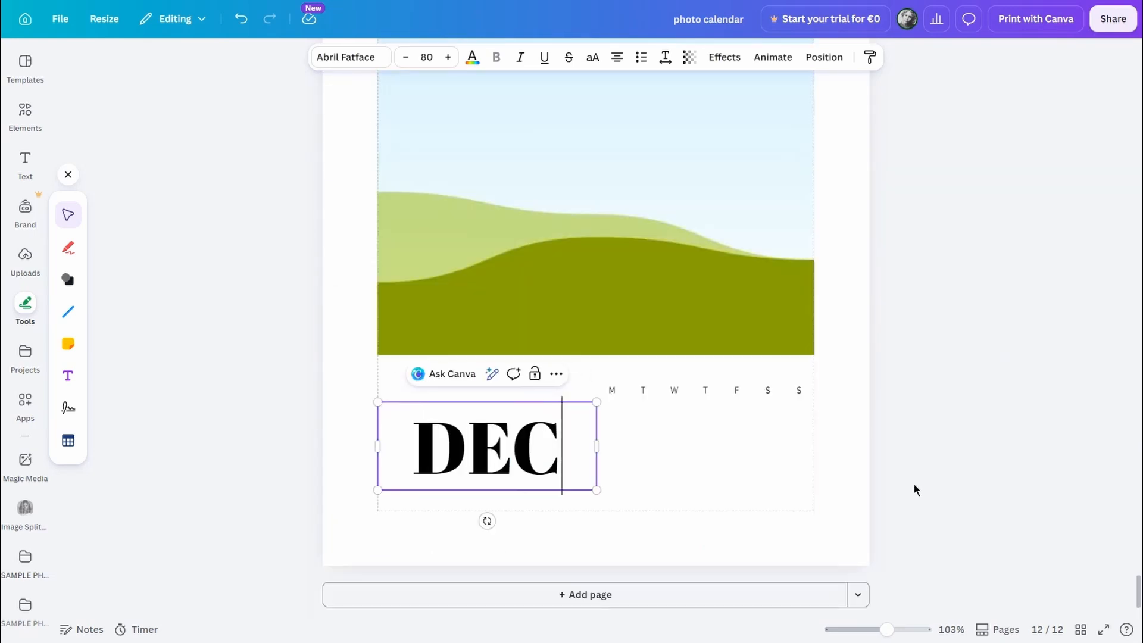
left_click(914, 488)
- Copy the January 2027 dates from the timeanddate website and paste them below the weekday header on the JAN page in Canva
left_click(1083, 630)
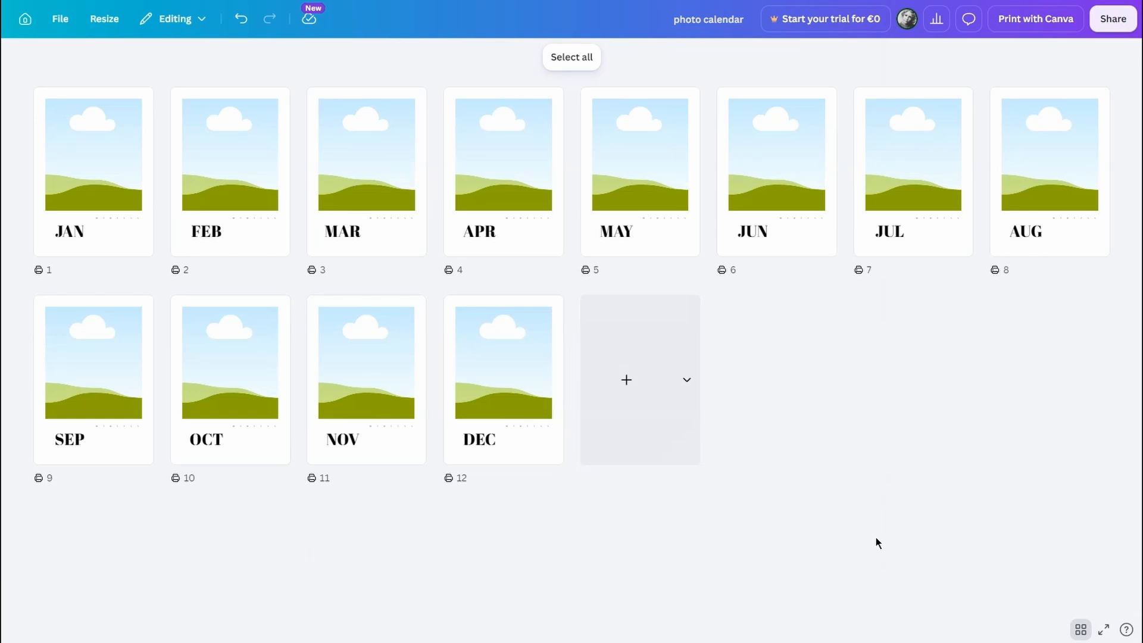
double_click(113, 180)
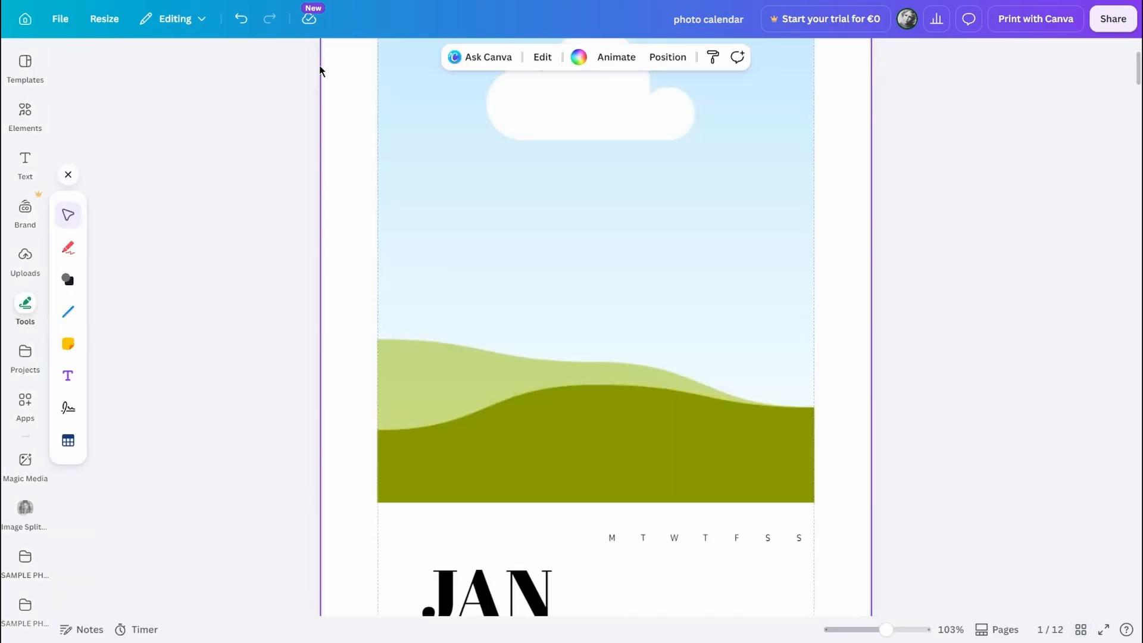
scroll(587, 302, "down", 3)
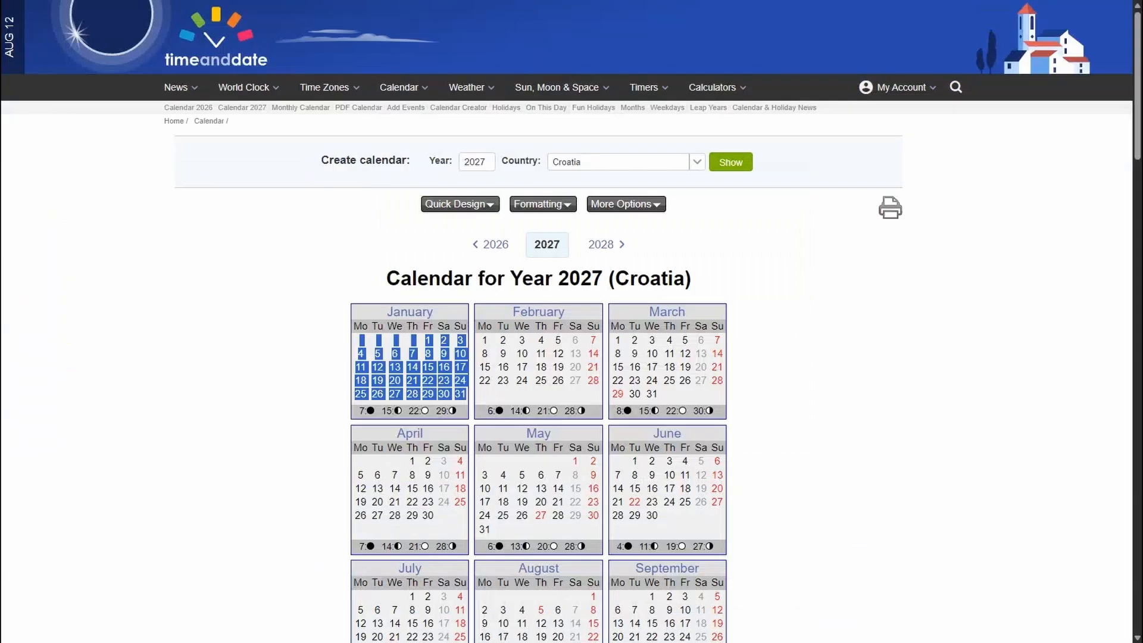
scroll(582, 341, "down", 1)
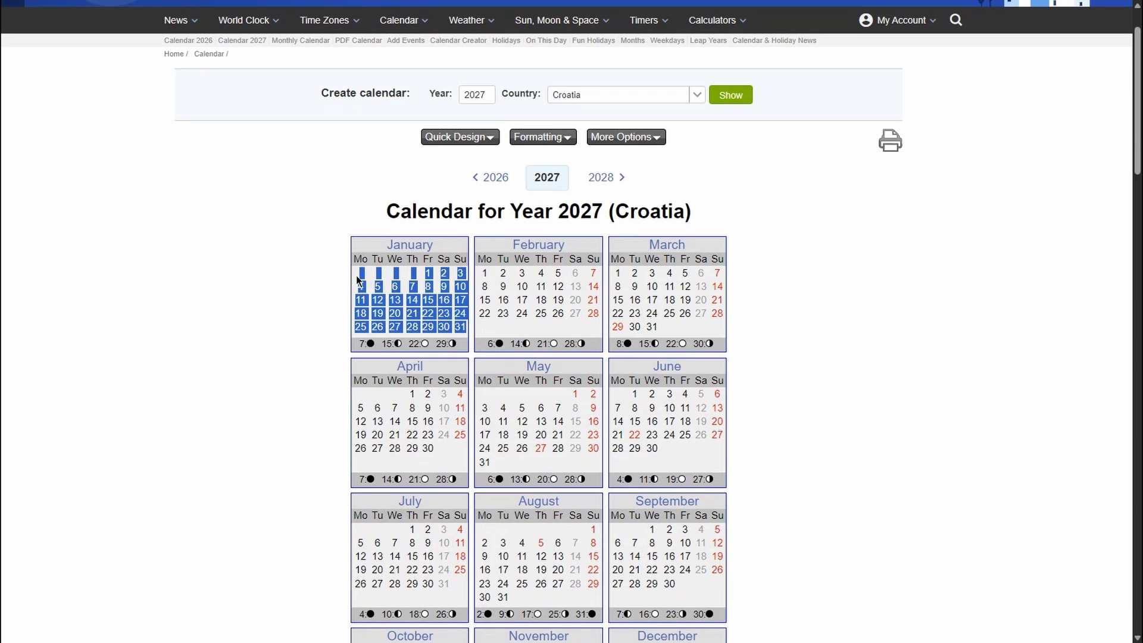
left_click(295, 299)
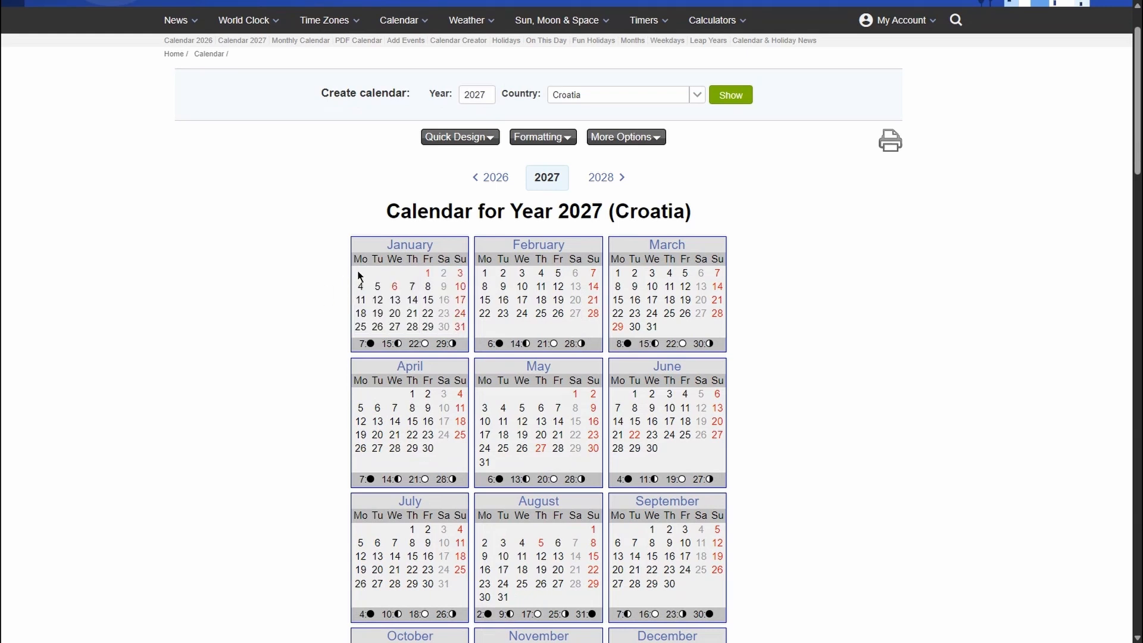
left_click_drag(387, 282, 463, 323)
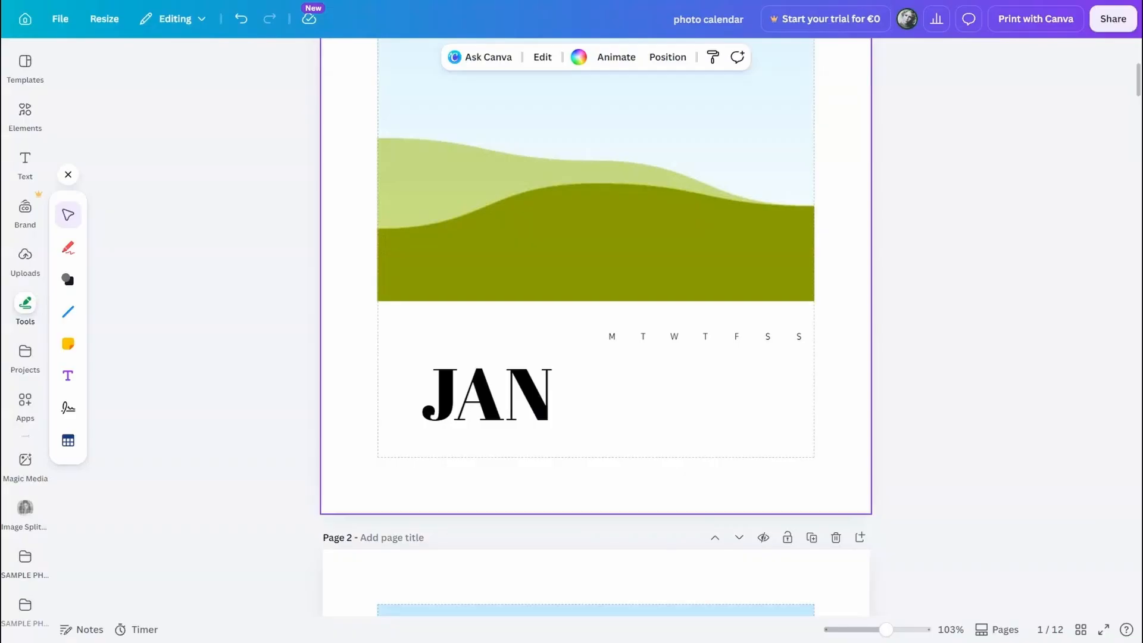
left_click(611, 363)
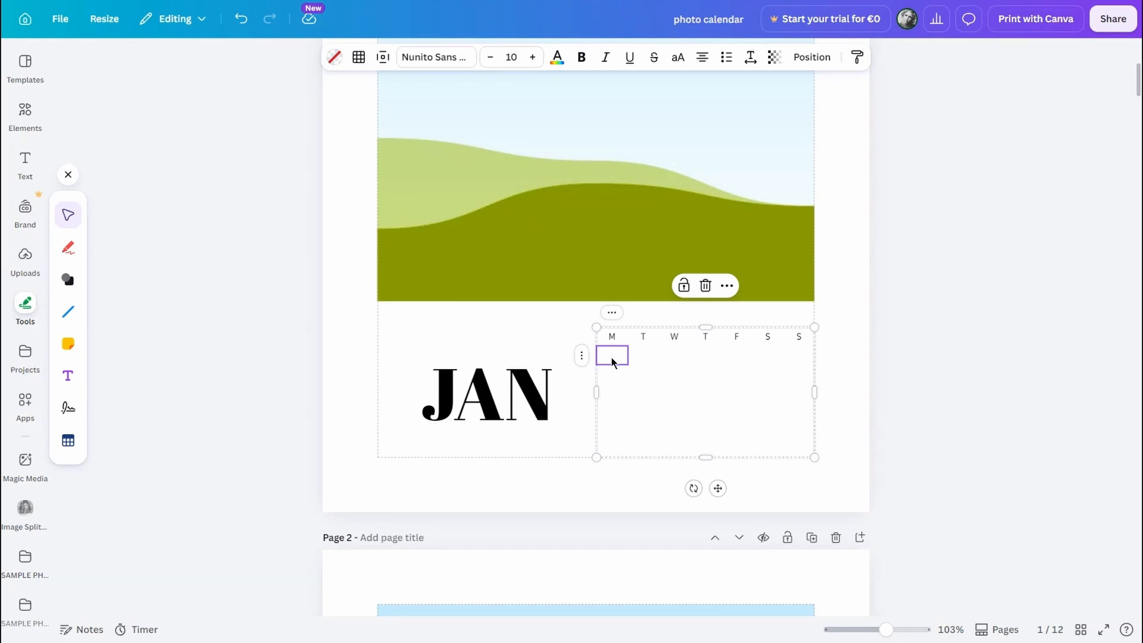
left_click(946, 450)
- Copy the February 2027 dates from the timeanddate website and paste them below the weekday header on the FEB page in Canva
scroll(946, 450, "down", 5)
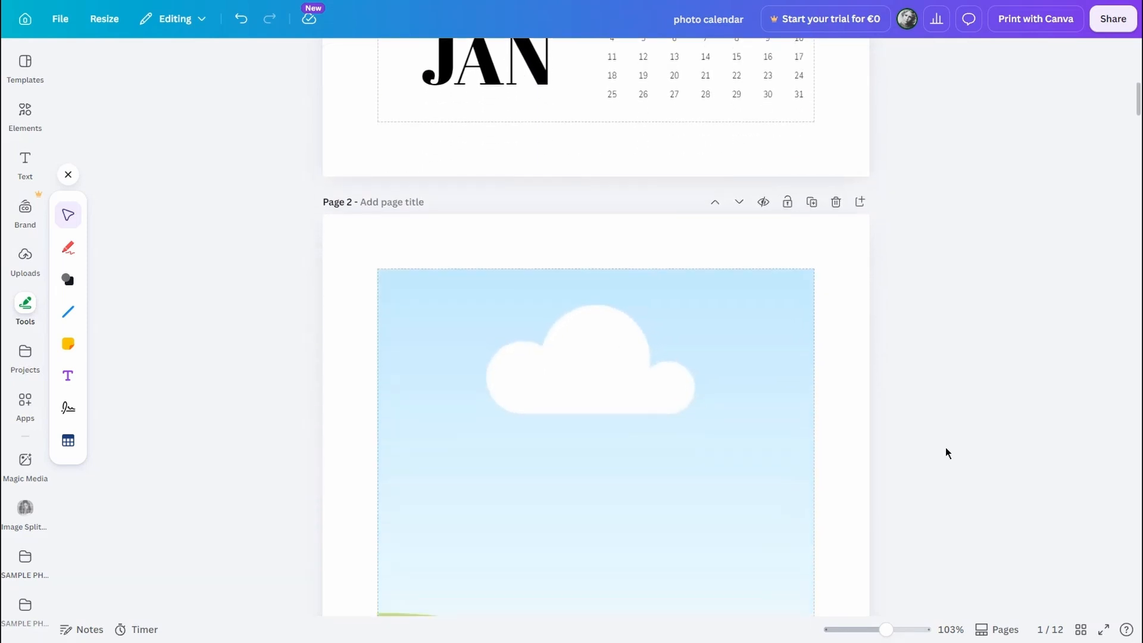
scroll(946, 452, "down", 6)
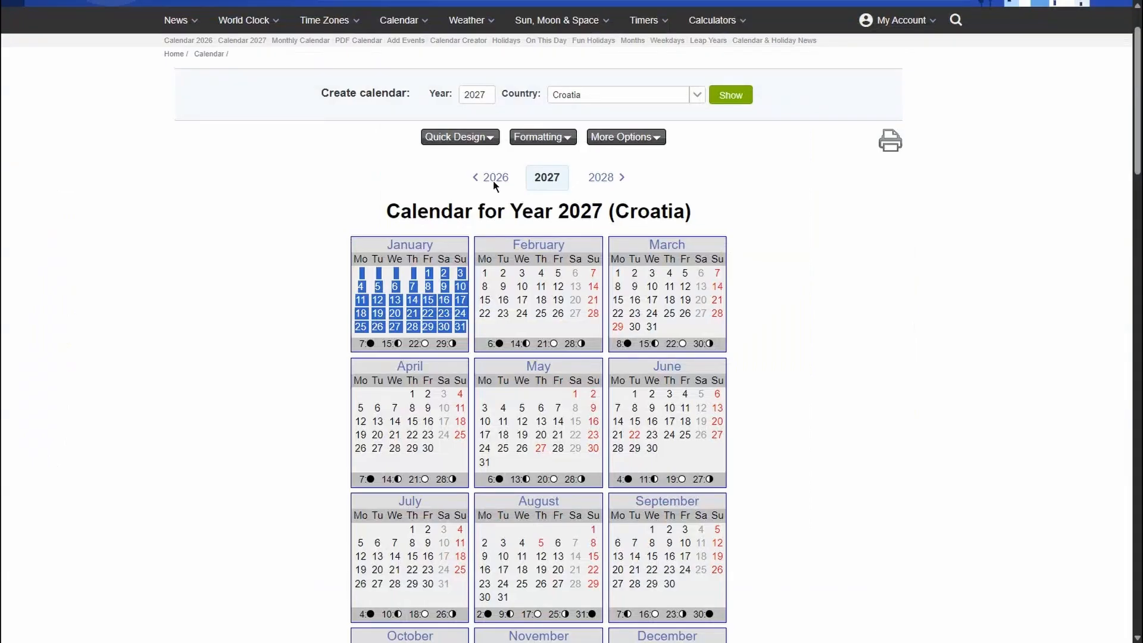
left_click_drag(486, 283, 592, 324)
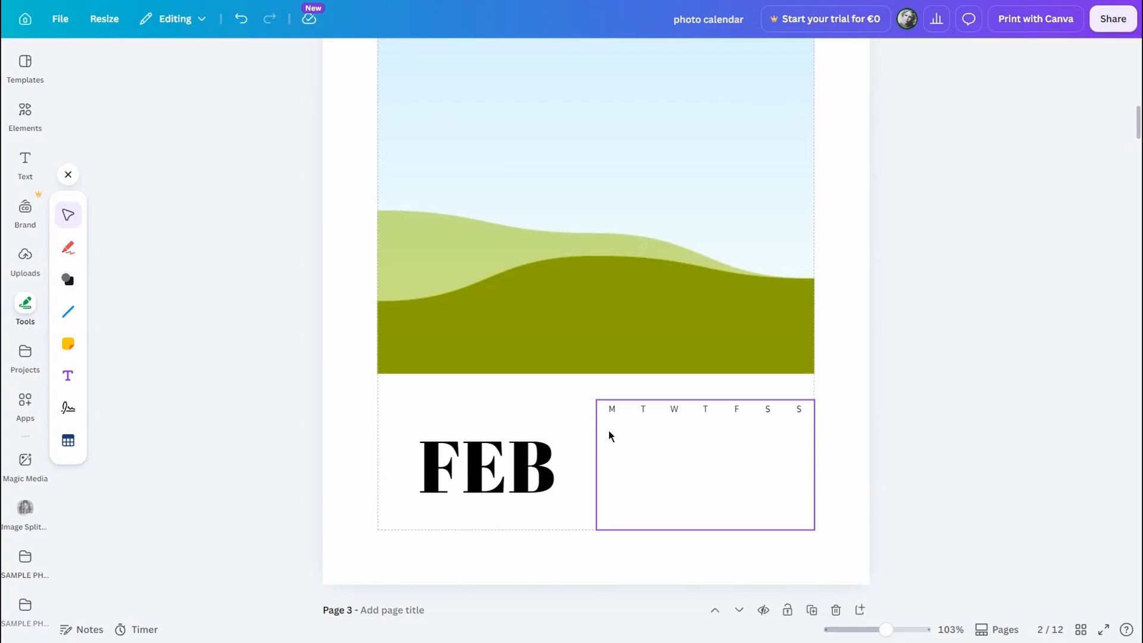
scroll(931, 462, "down", 5)
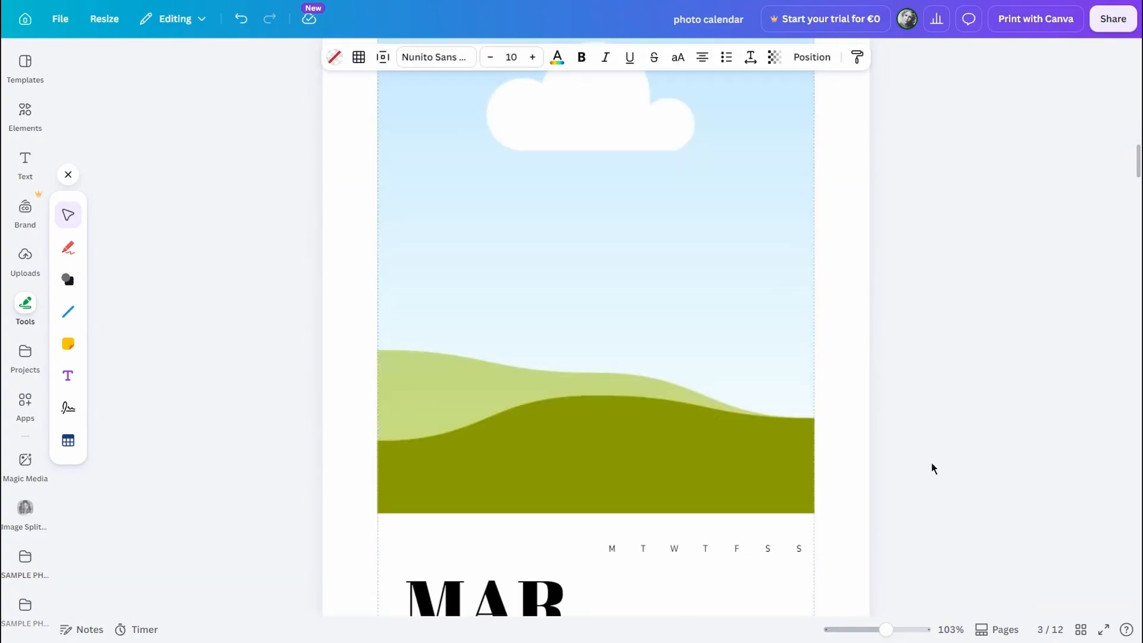
- Copy the March, April and May 2027 dates from the timeanddate website and paste them below the weekday headers on the matching Canva pages
left_click_drag(617, 273, 653, 327)
key("ctrl+c")
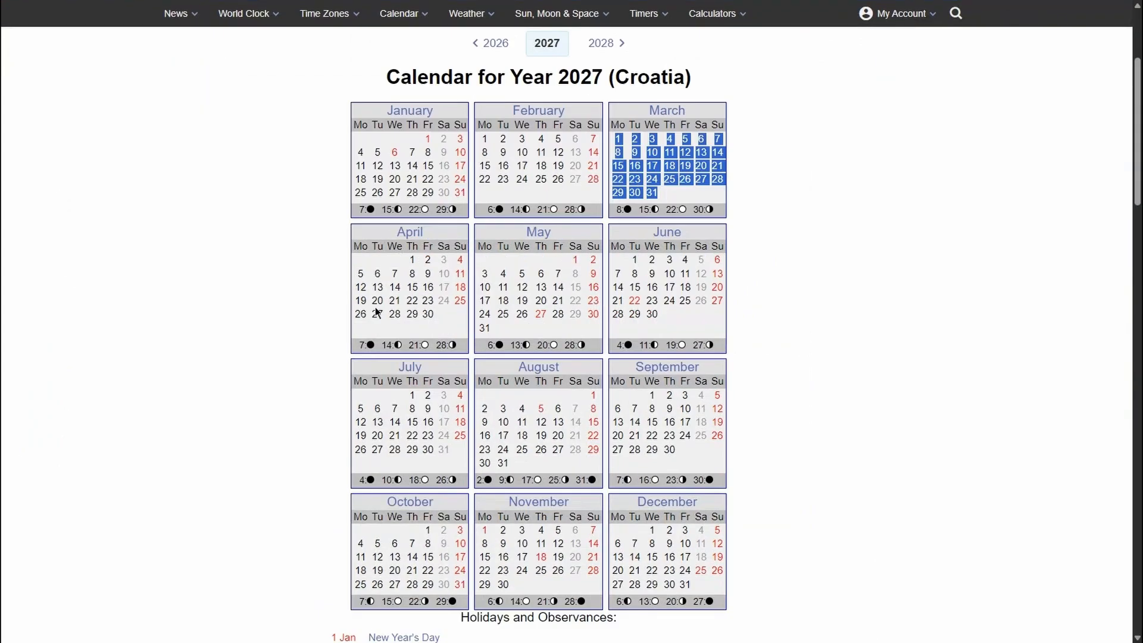
left_click_drag(412, 260, 428, 314)
left_click_drag(575, 260, 484, 328)
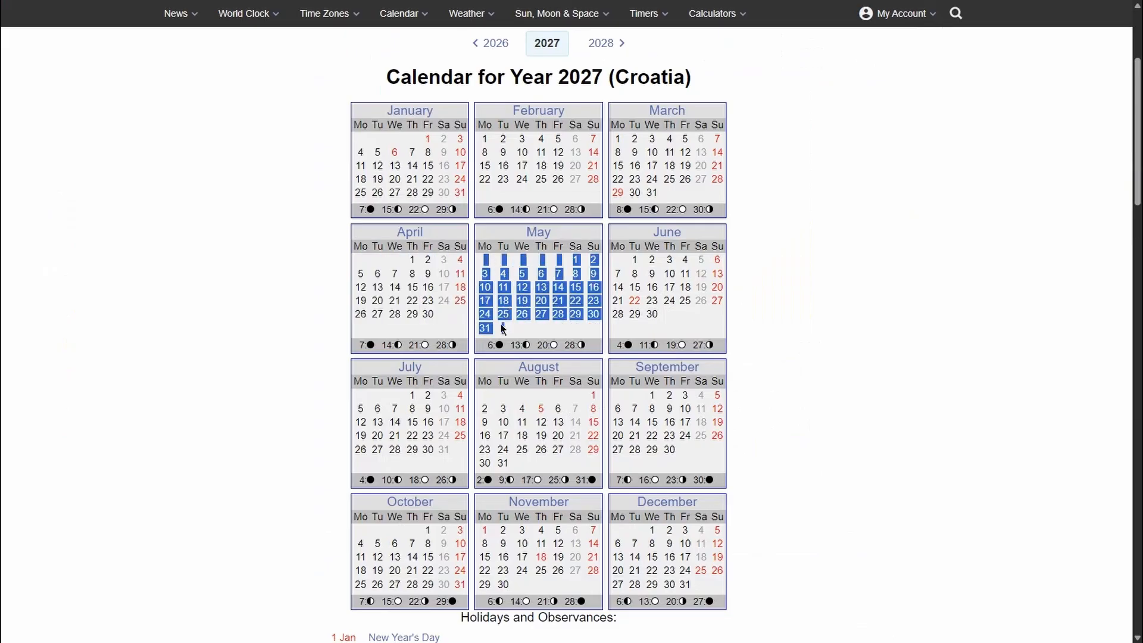
scroll(683, 453, "down", 5)
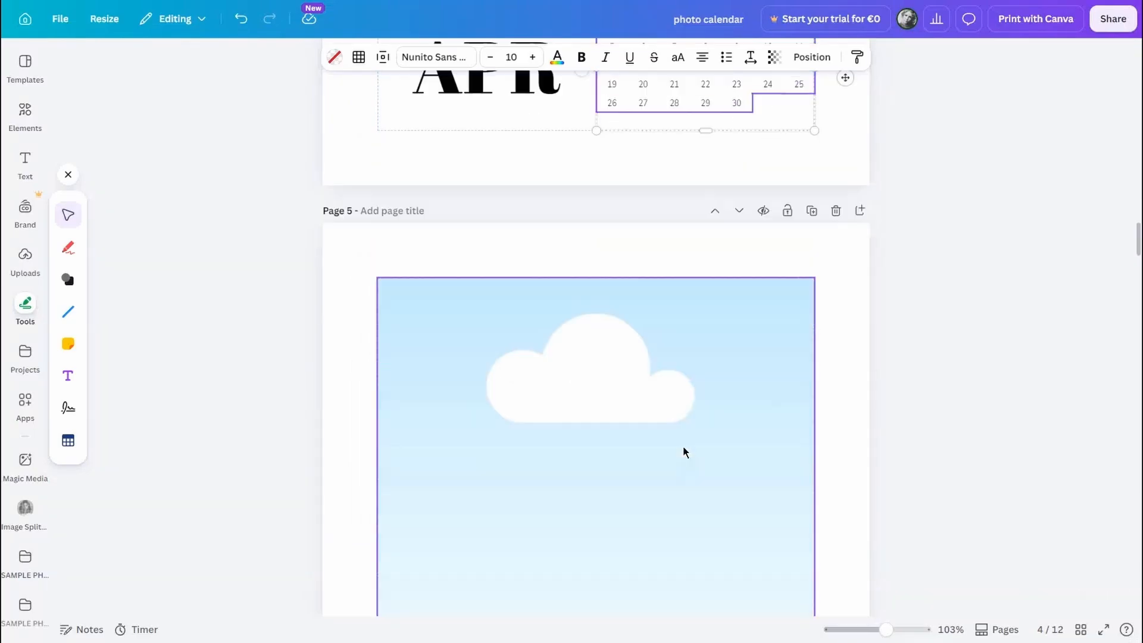
scroll(684, 452, "down", 5)
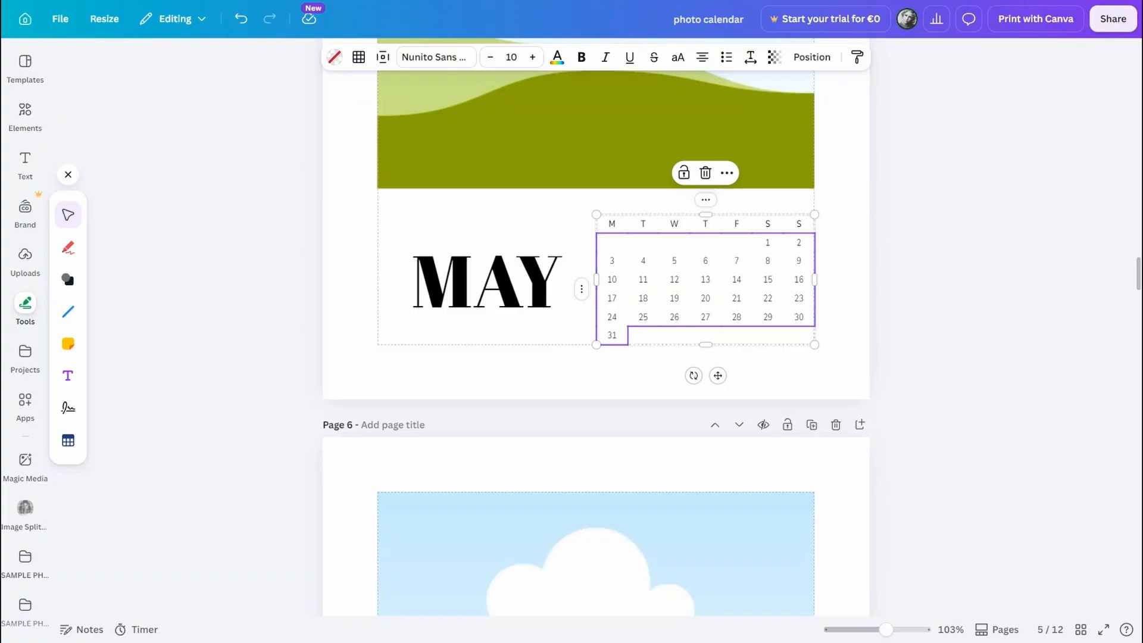
- Copy the June, July, August and September 2027 dates from the timeanddate website into the date tables on the matching Canva pages
scroll(866, 375, "down", 5)
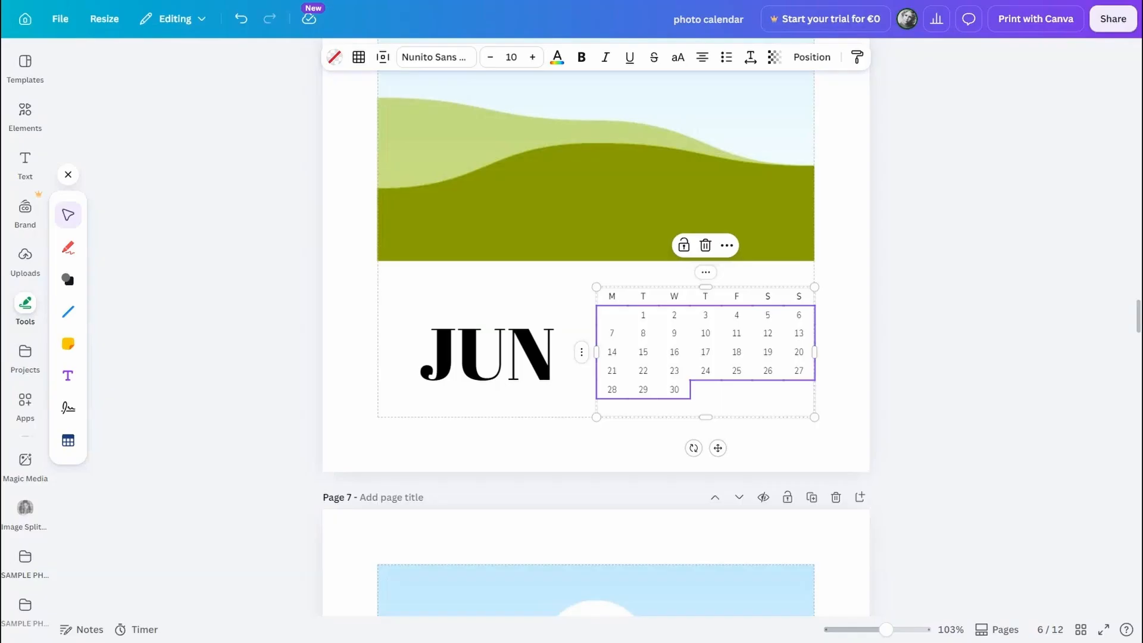
scroll(773, 420, "down", 5)
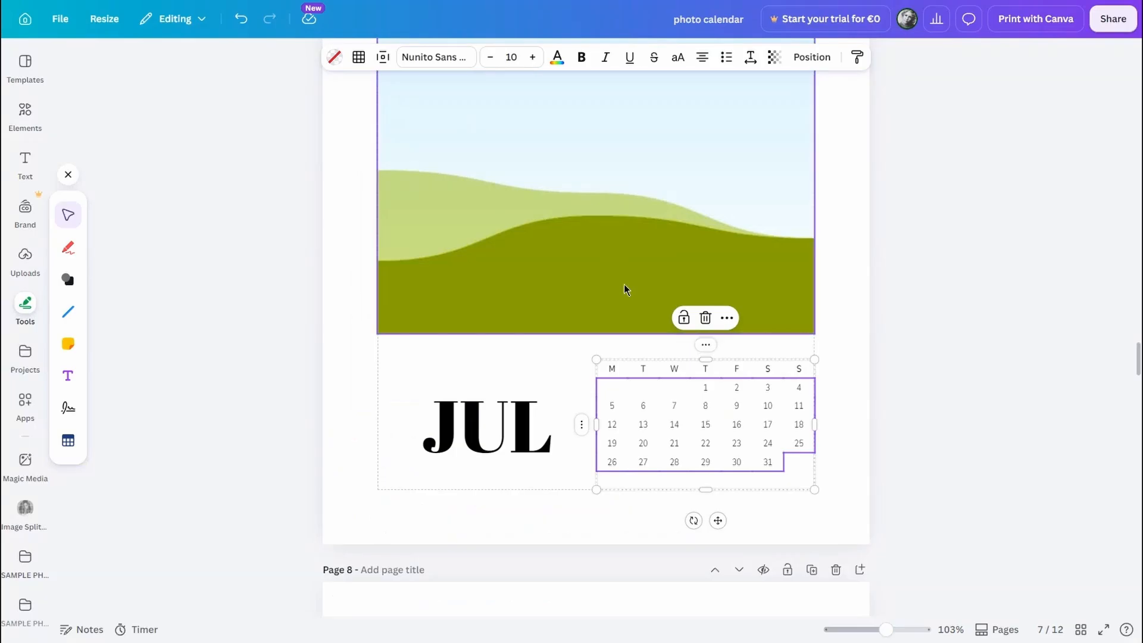
scroll(625, 288, "down", 5)
left_click_drag(481, 189, 506, 263)
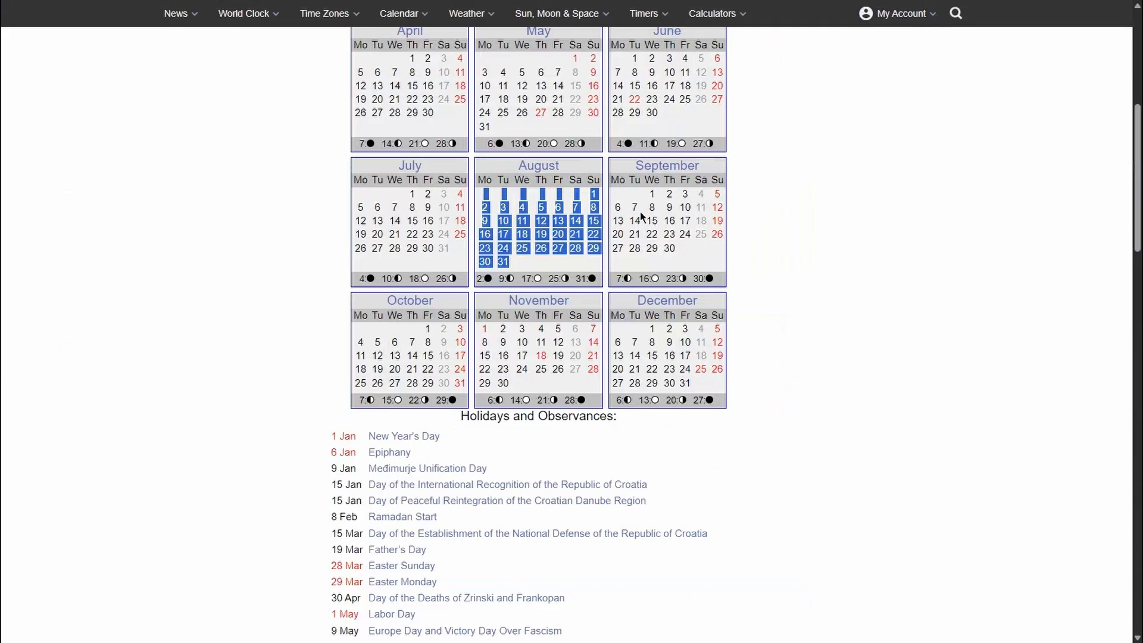
left_click_drag(613, 190, 672, 249)
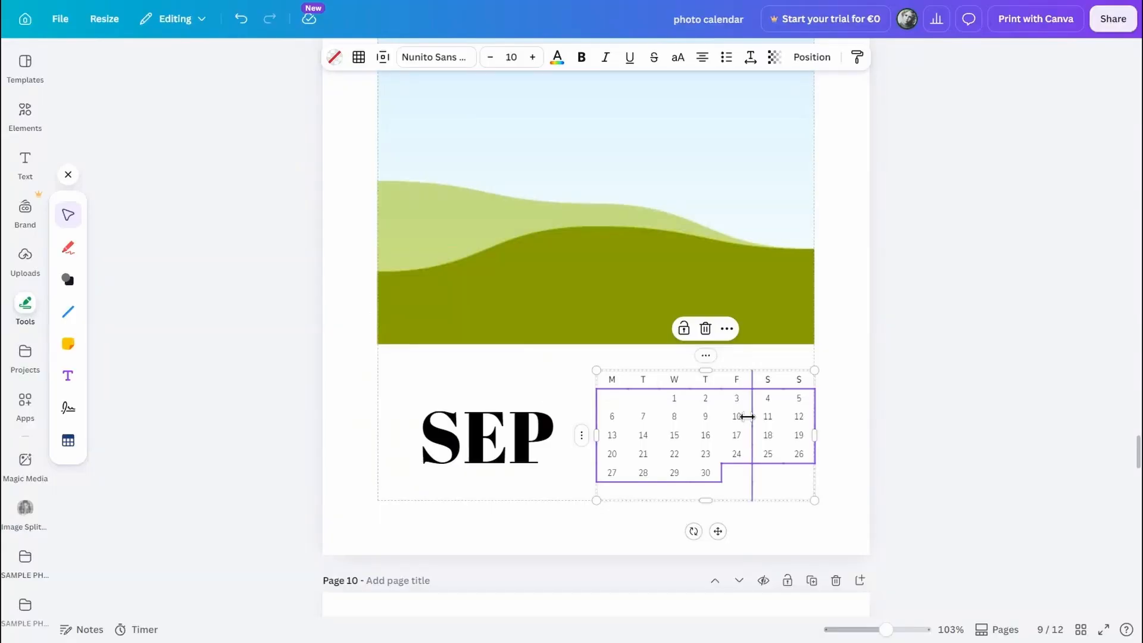
- Fill the date tables on the OCT, NOV and DEC pages with the 2027 dates copied from the timeanddate website
scroll(595, 298, "down", 5)
scroll(647, 346, "down", 5)
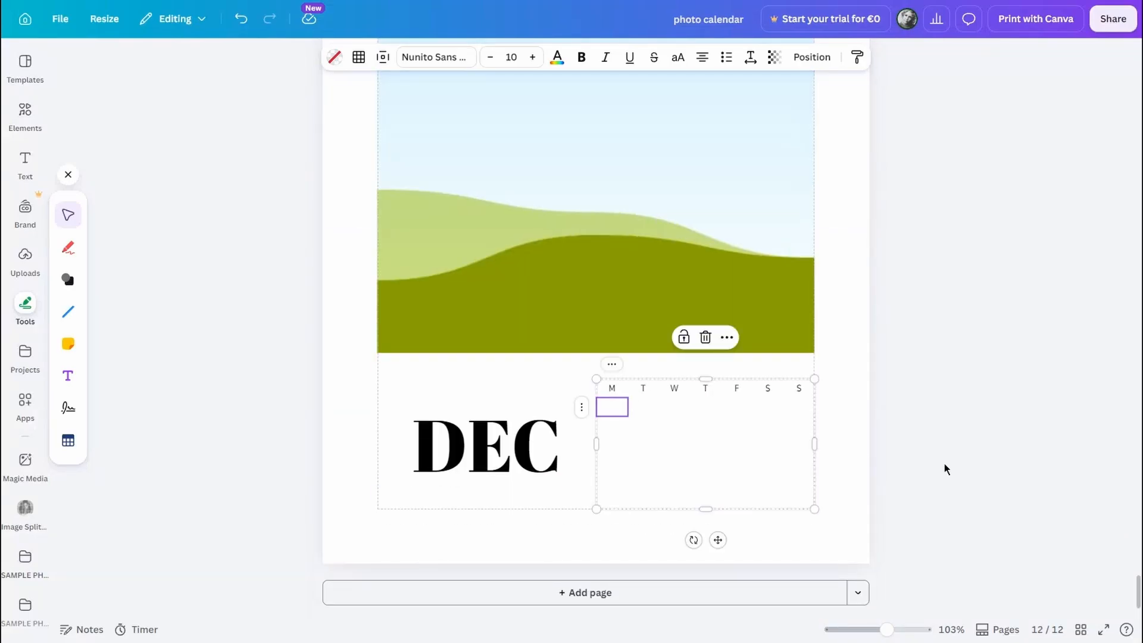
key("ctrl+v")
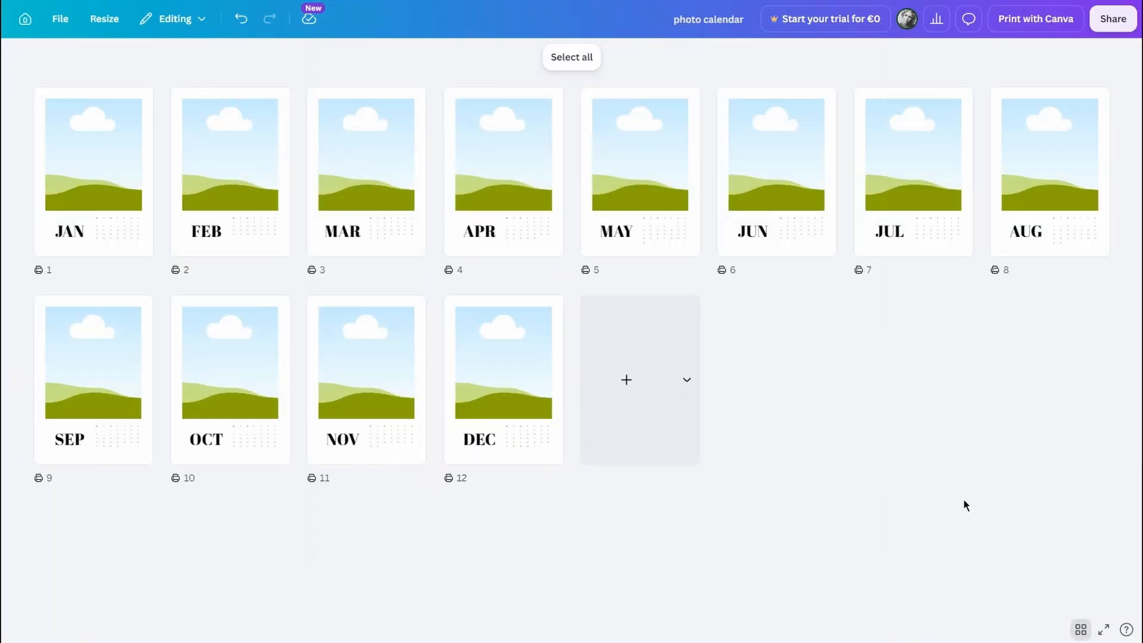
- Open page 1 from the page overview and compare the unused rows below the dates in the JAN and FEB tables
double_click(106, 185)
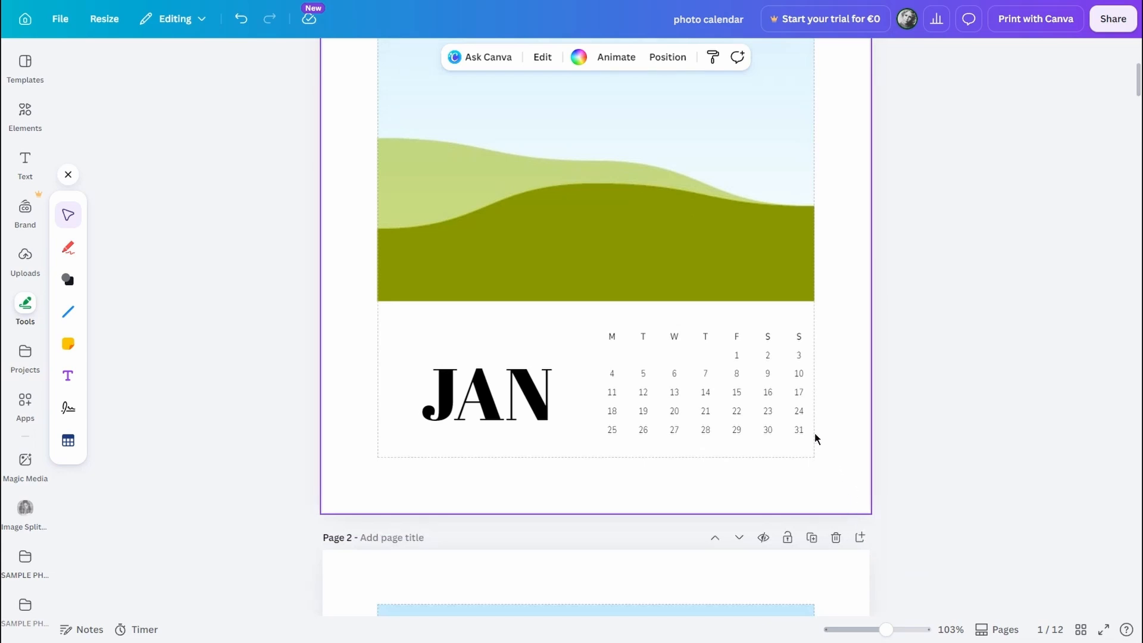
left_click_drag(835, 460, 707, 451)
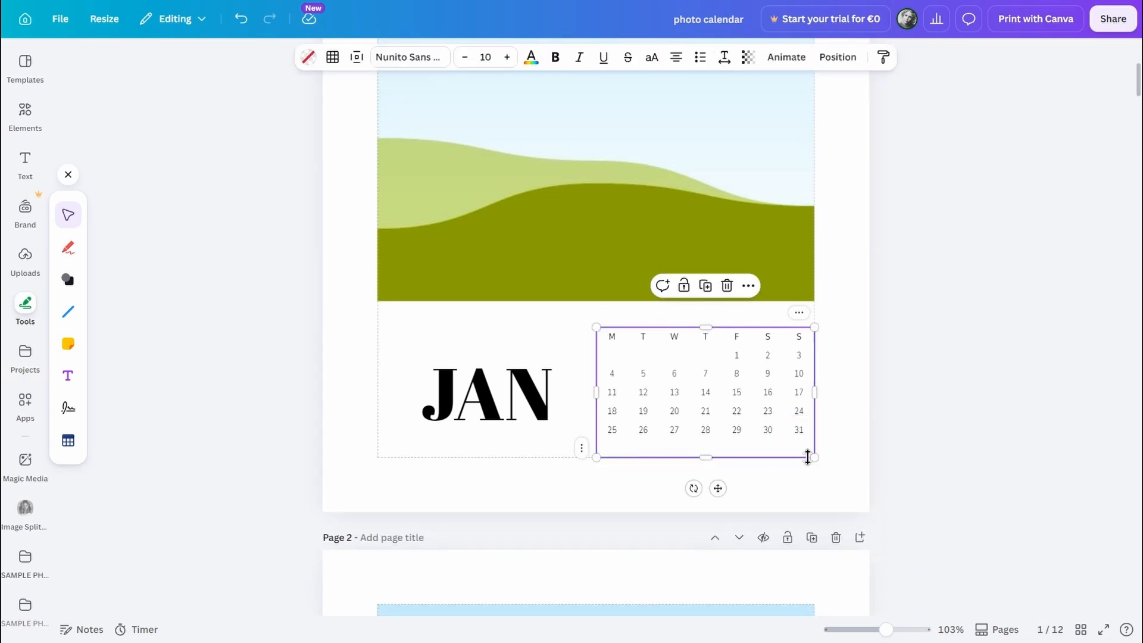
scroll(807, 457, "down", 10)
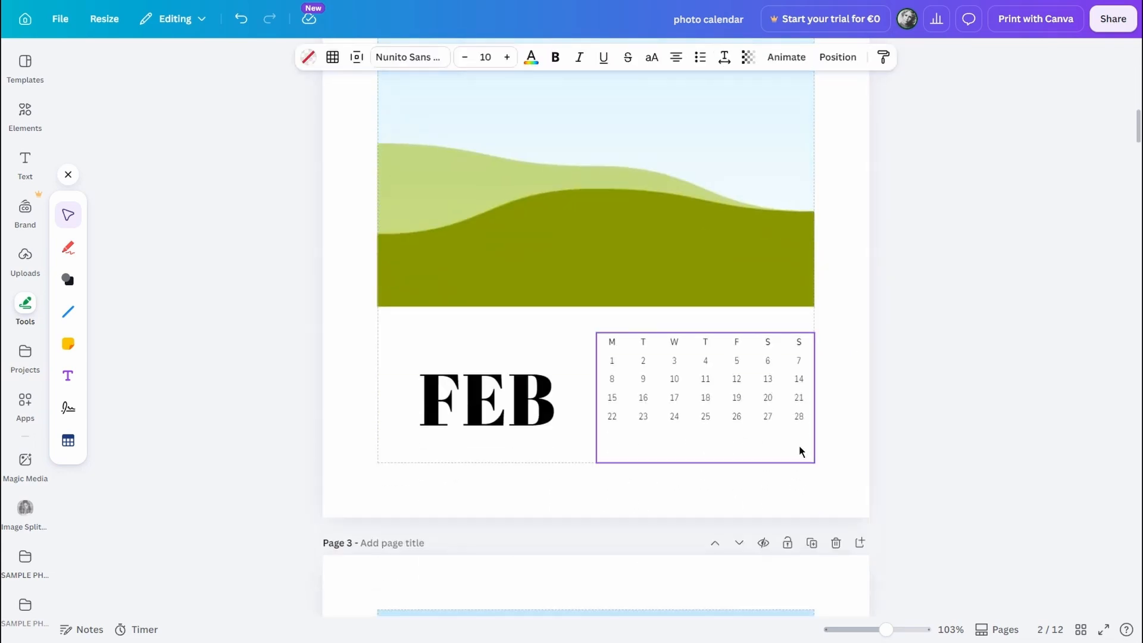
left_click_drag(829, 463, 760, 436)
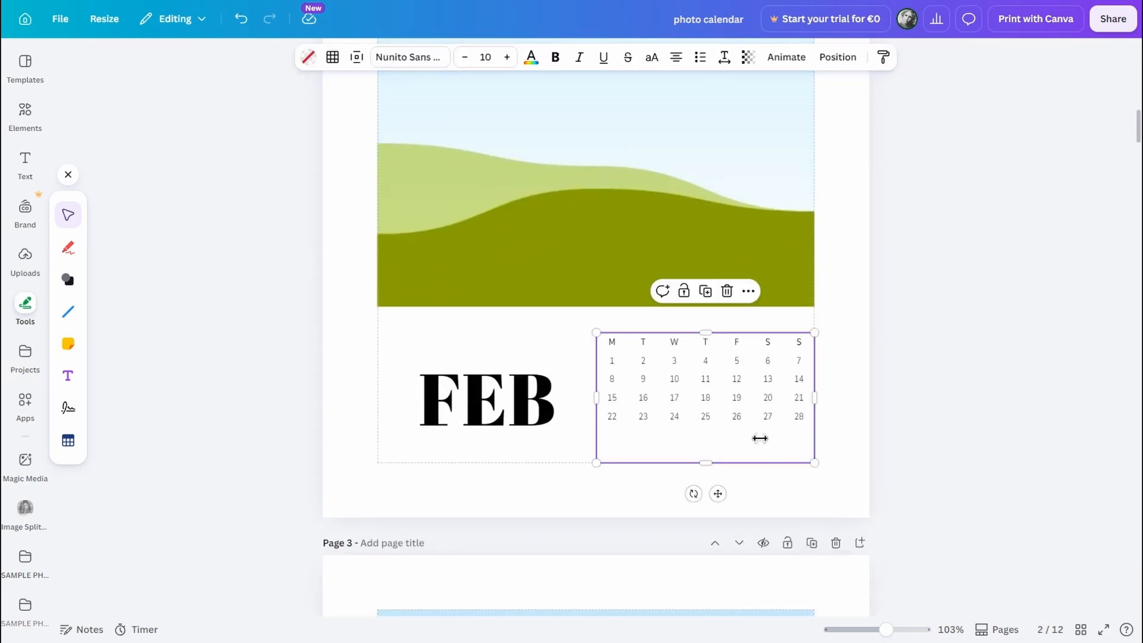
left_click(855, 483)
scroll(853, 481, "up", 6)
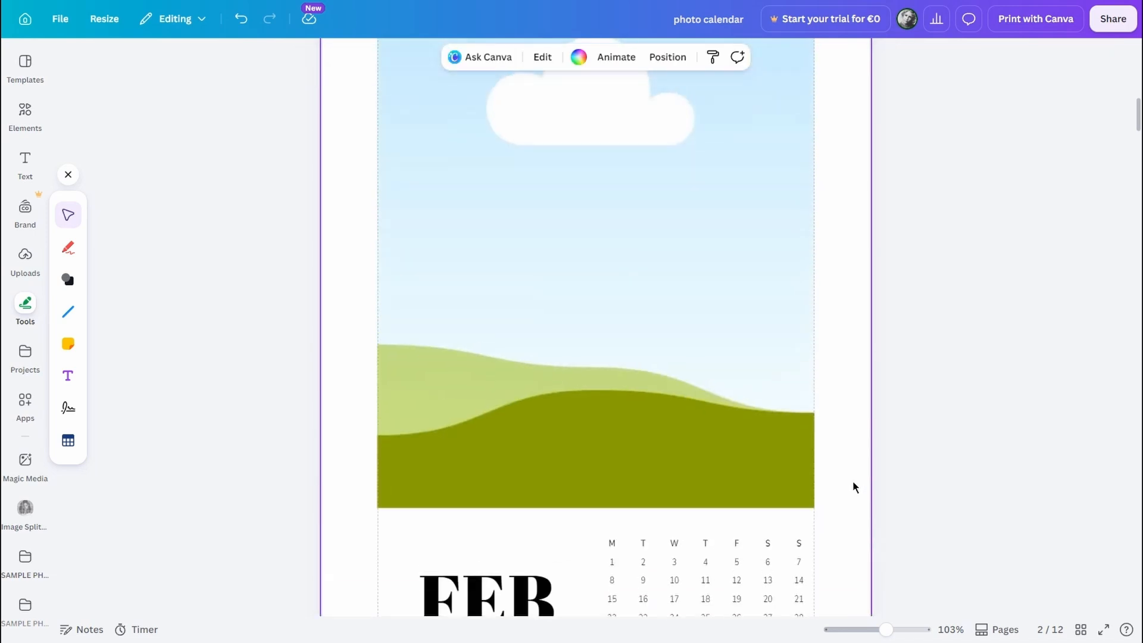
scroll(851, 481, "up", 5)
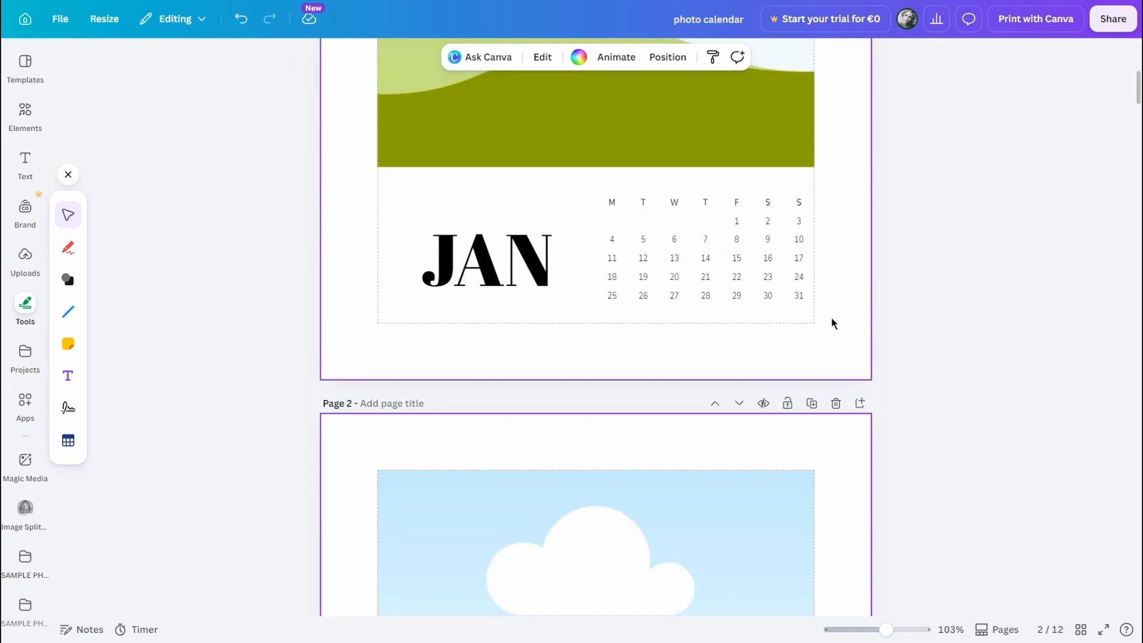
- Check the height of the JAN date table in its position settings
left_click_drag(831, 319, 740, 272)
left_click(836, 57)
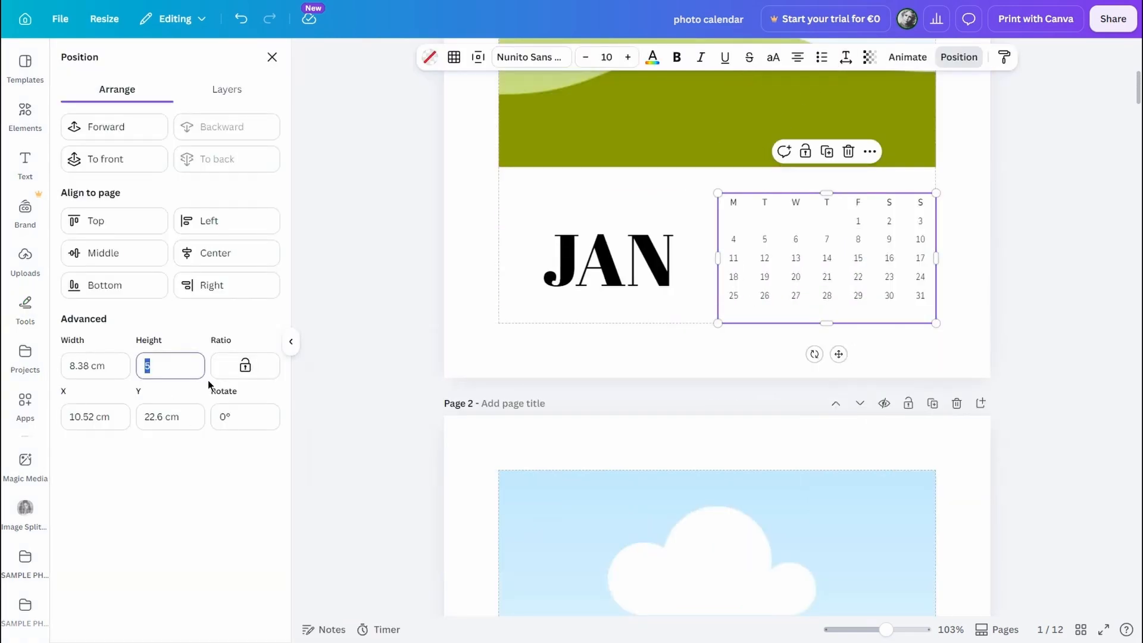
left_click(967, 484)
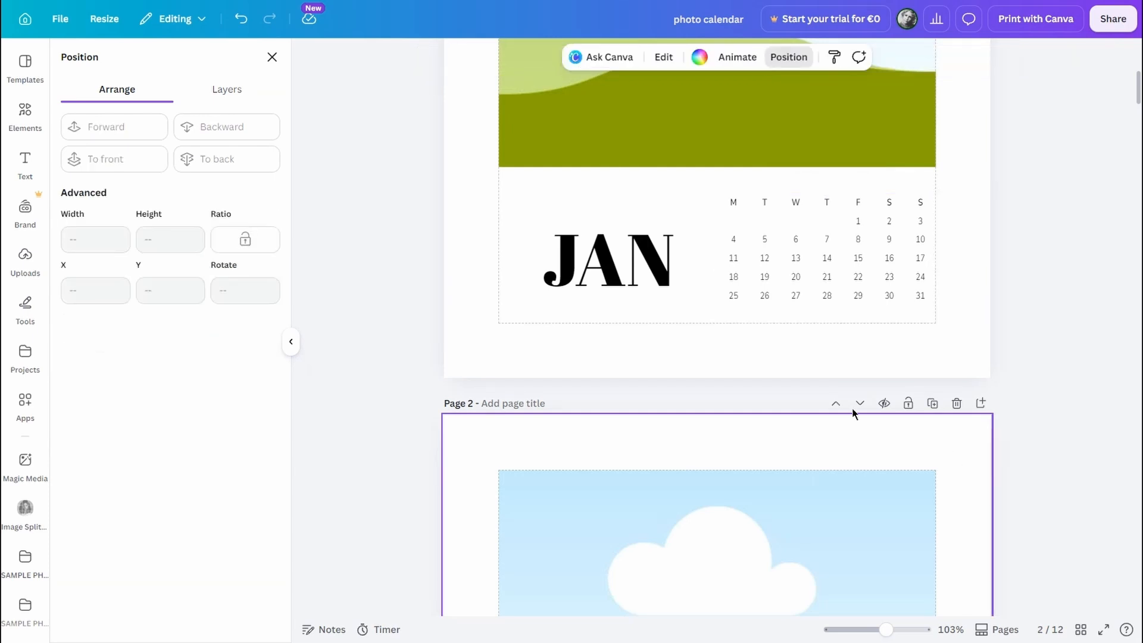
- Delete the empty last row of the JAN date table and set the table's height to 5 cm
left_click(737, 313)
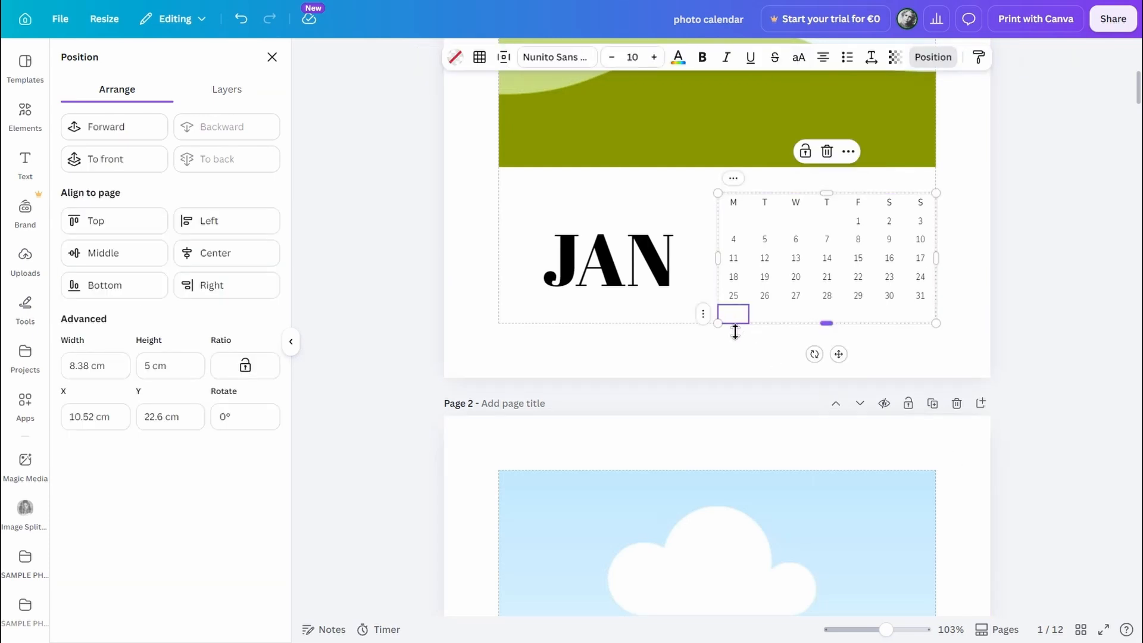
left_click(703, 313)
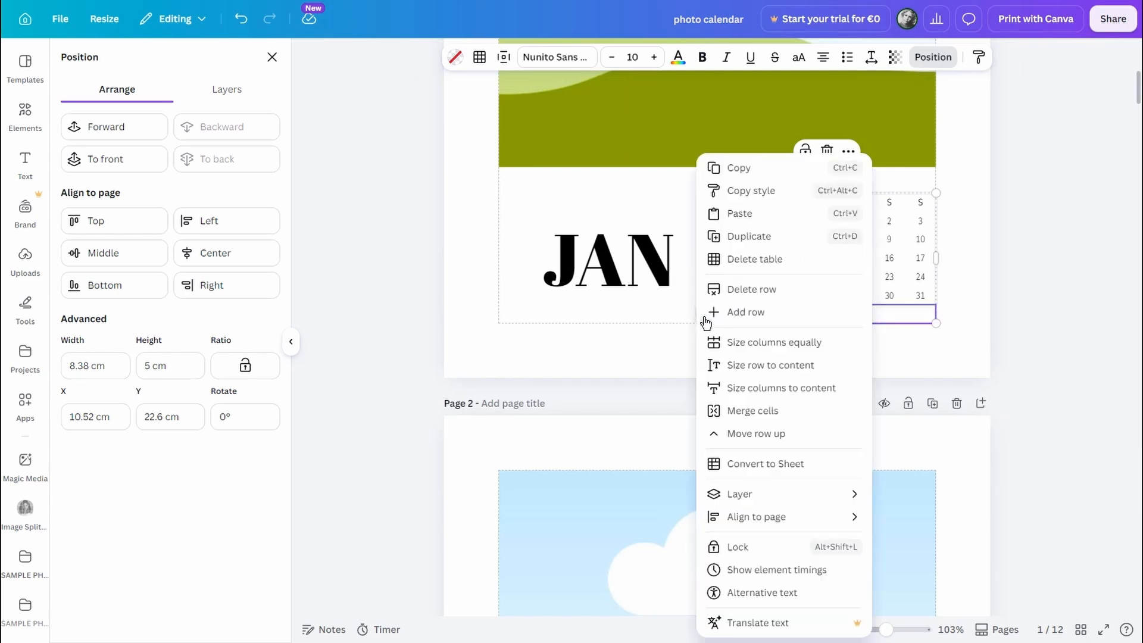
left_click(762, 288)
left_click_drag(959, 324, 814, 238)
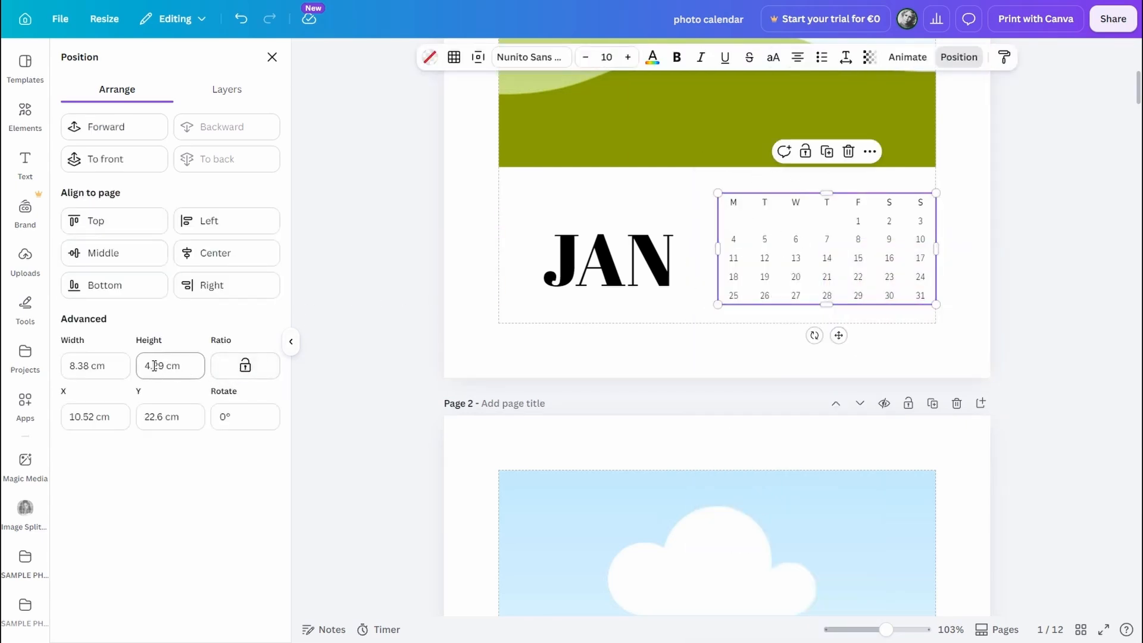
key("Return")
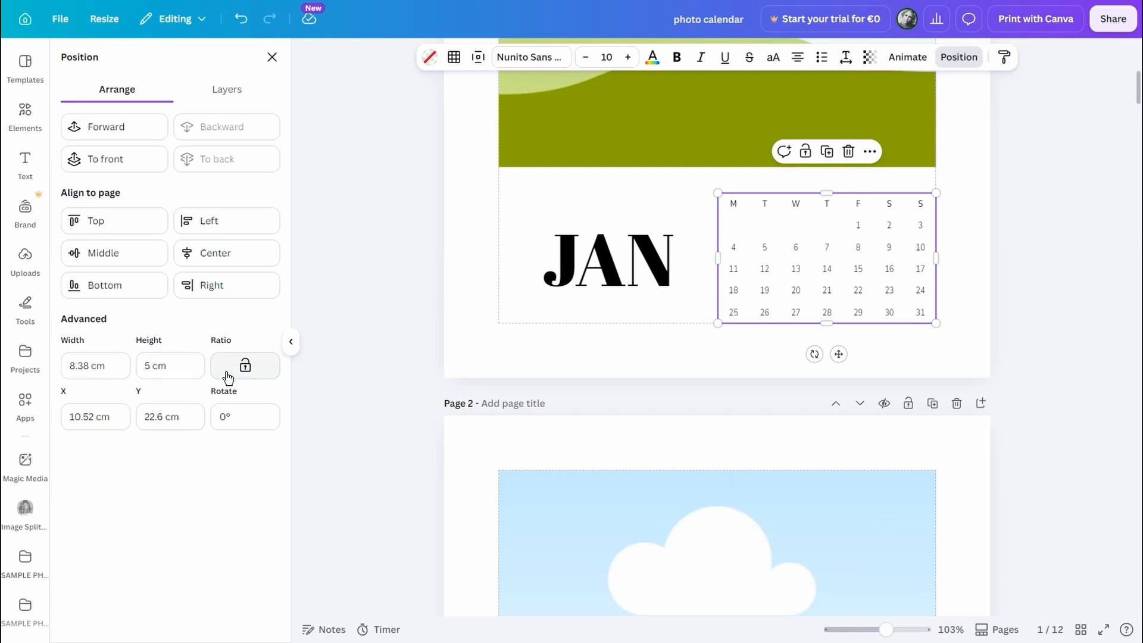
left_click(972, 499)
- Delete the empty rows below the dates in the FEB table and set the table's height to 5 cm
scroll(972, 498, "down", 10)
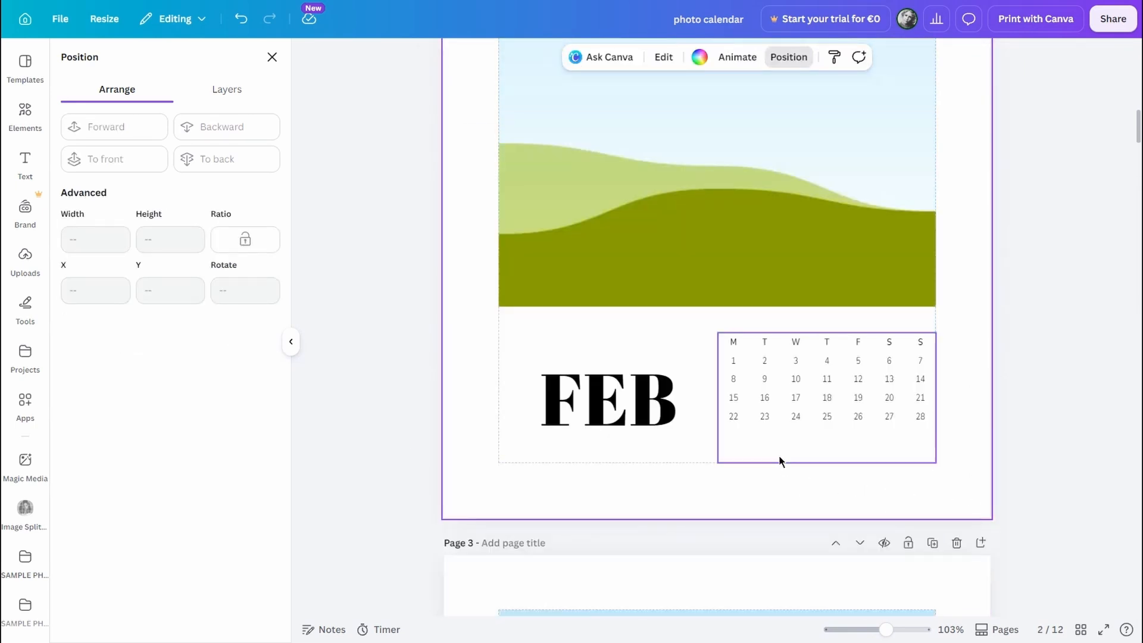
left_click(781, 461)
left_click(150, 365)
type("5")
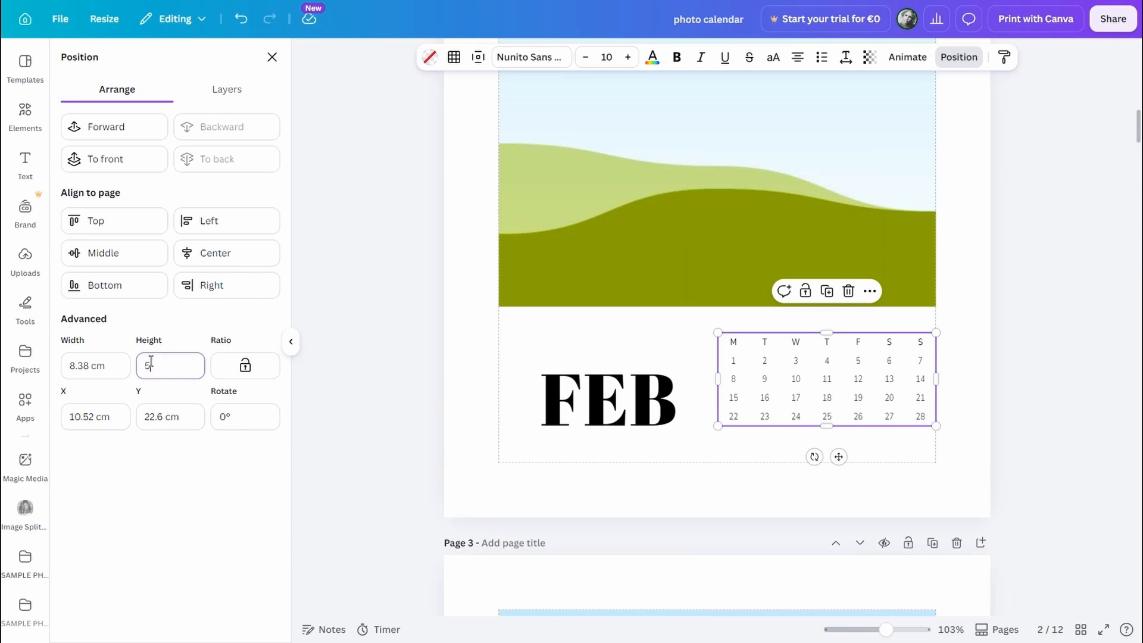
key("Return")
- Delete the empty last row of the MAR date table and set the table's height to 5 cm
scroll(825, 526, "down", 13)
left_click(753, 461)
left_click(702, 459)
left_click(741, 417)
left_click(156, 365)
type("5")
key("Return")
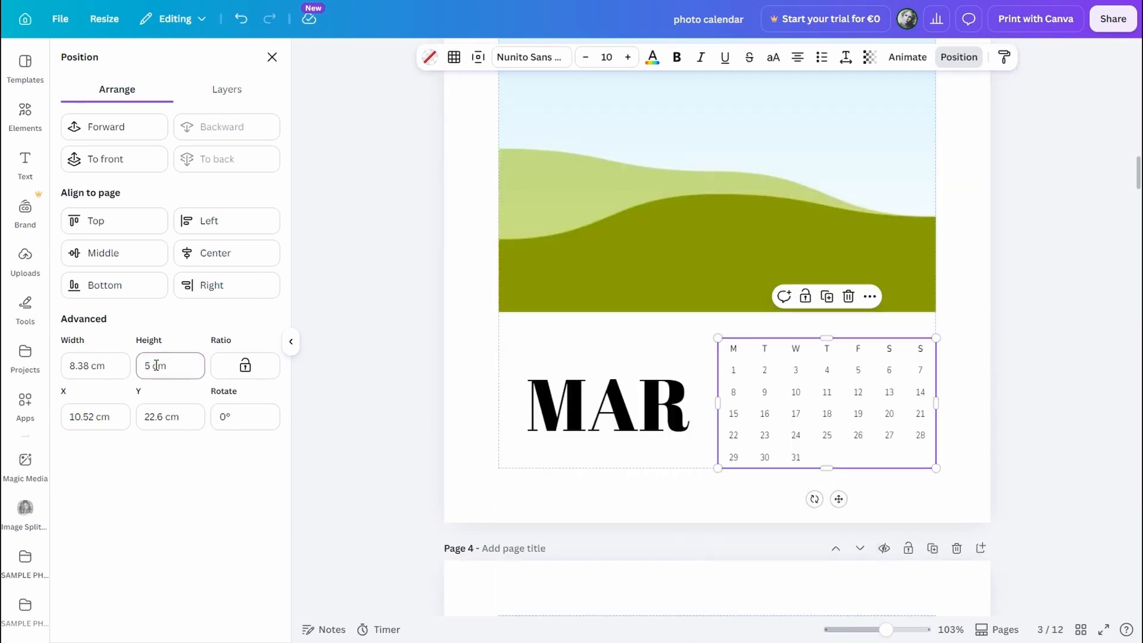
- Delete the empty last row of the APR date table and set the table's height to 5 cm
scroll(809, 498, "down", 15)
left_click(735, 260)
right_click(734, 260)
left_click(719, 291)
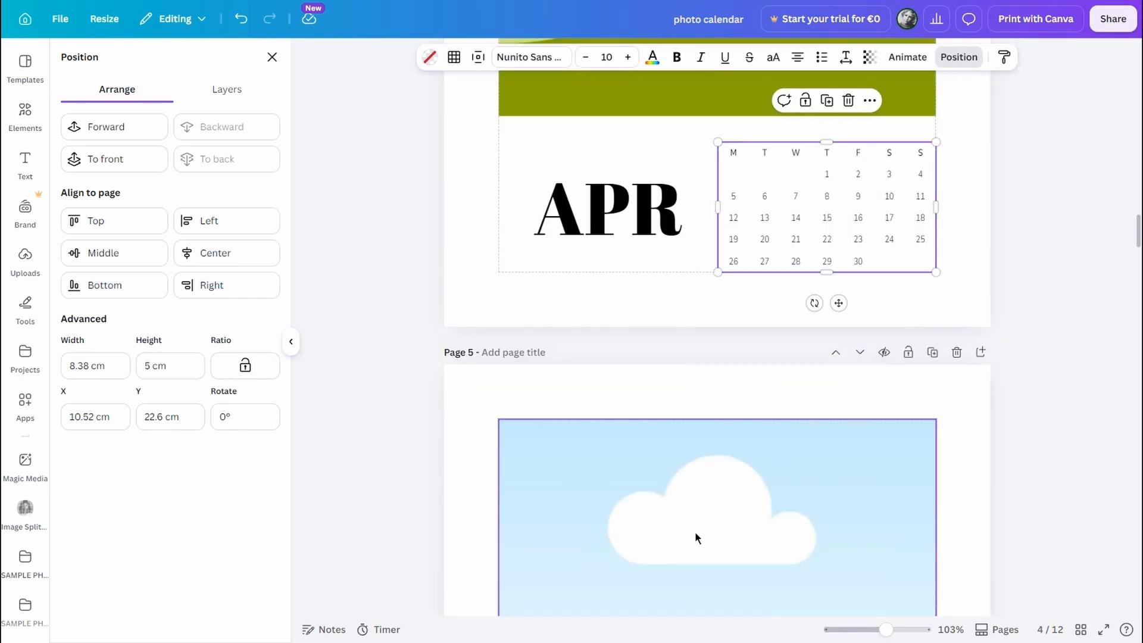
- Delete the empty last row of the JUN date table and set the table's height to 5 cm
scroll(797, 434, "down", 20)
left_click(744, 471)
left_click(704, 472)
left_click(748, 290)
left_click(153, 365)
type("5")
key("Return")
- Delete the empty last row of the JUL date table and set the table's height to 5 cm
scroll(745, 429, "down", 15)
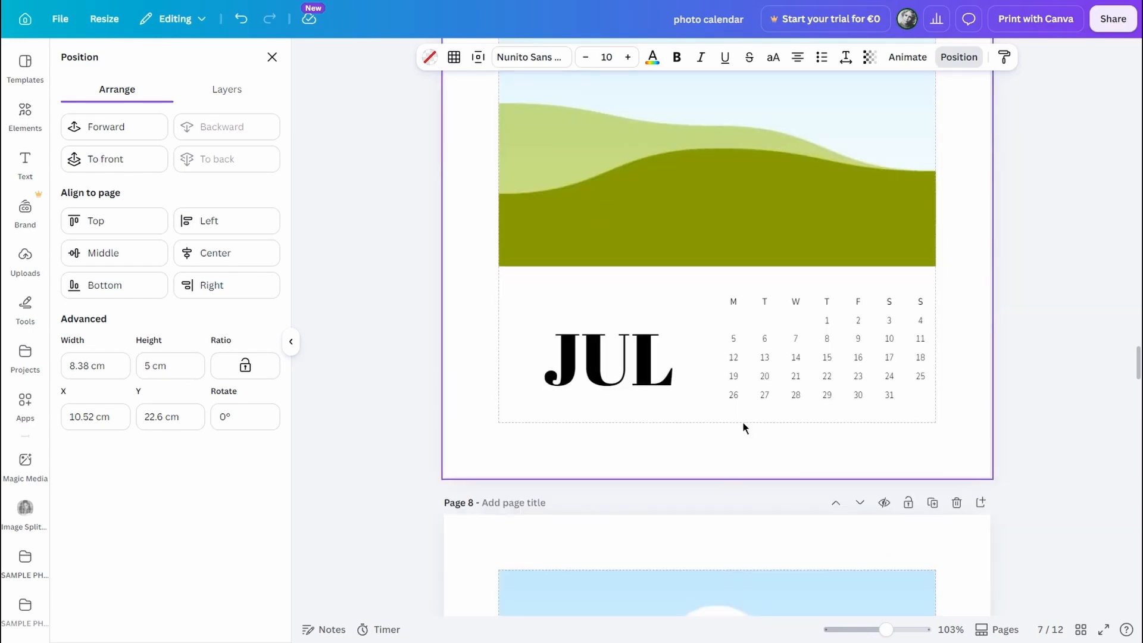
left_click(738, 415)
left_click(703, 414)
left_click(744, 369)
left_click(155, 366)
type("5")
key("Return")
- Delete the empty last row of the SEP date table and set the table's height to 5 cm
scroll(772, 324, "down", 20)
left_click(736, 492)
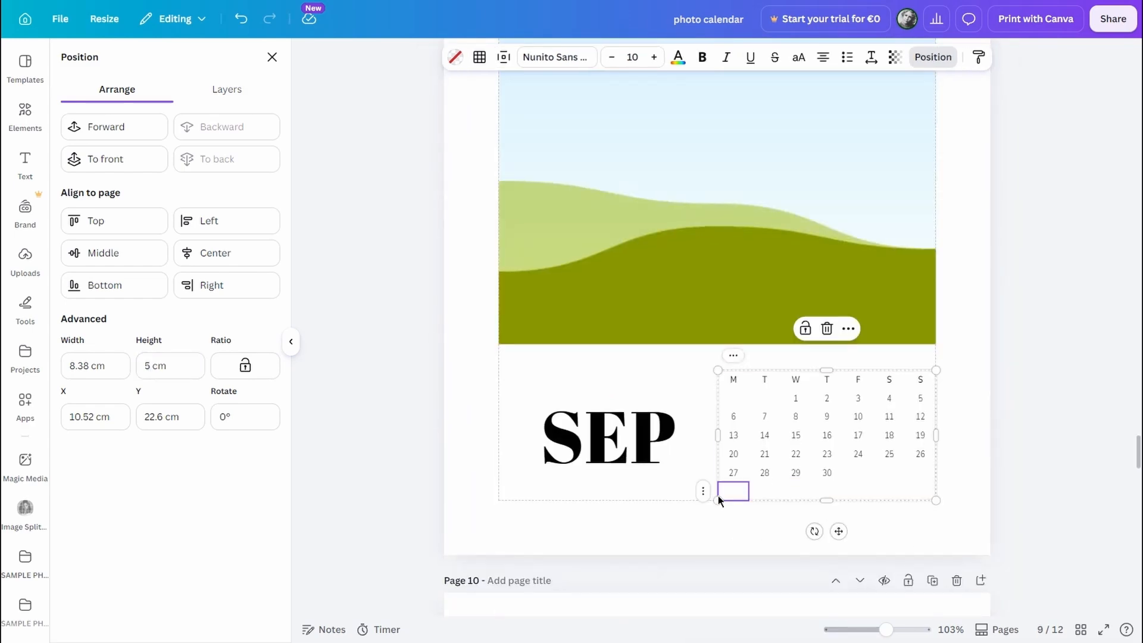
left_click(703, 492)
left_click(745, 367)
left_click(153, 365)
type("5")
key("Return")
- Delete the empty last row of the OCT date table and set the table's height to 5 cm
scroll(827, 463, "down", 15)
left_click(734, 430)
left_click(703, 431)
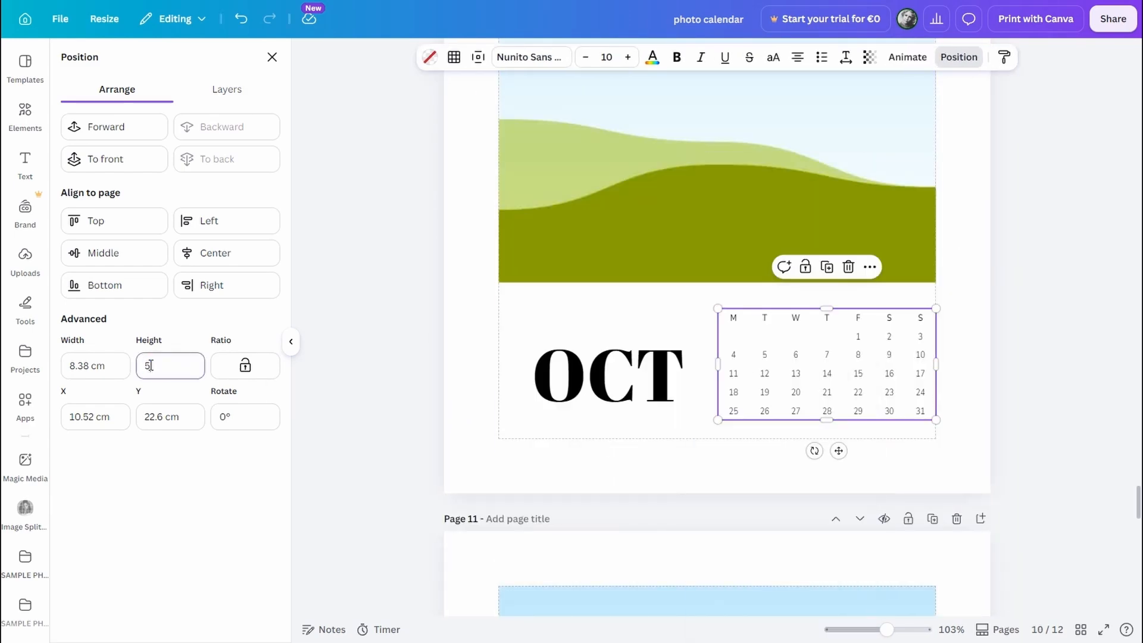
key("Return")
- Delete the empty last row of the NOV date table and set the table's height to 5 cm
scroll(834, 427, "down", 14)
left_click(736, 434)
left_click(703, 434)
left_click(746, 289)
left_click(154, 365)
type("5")
key("Return")
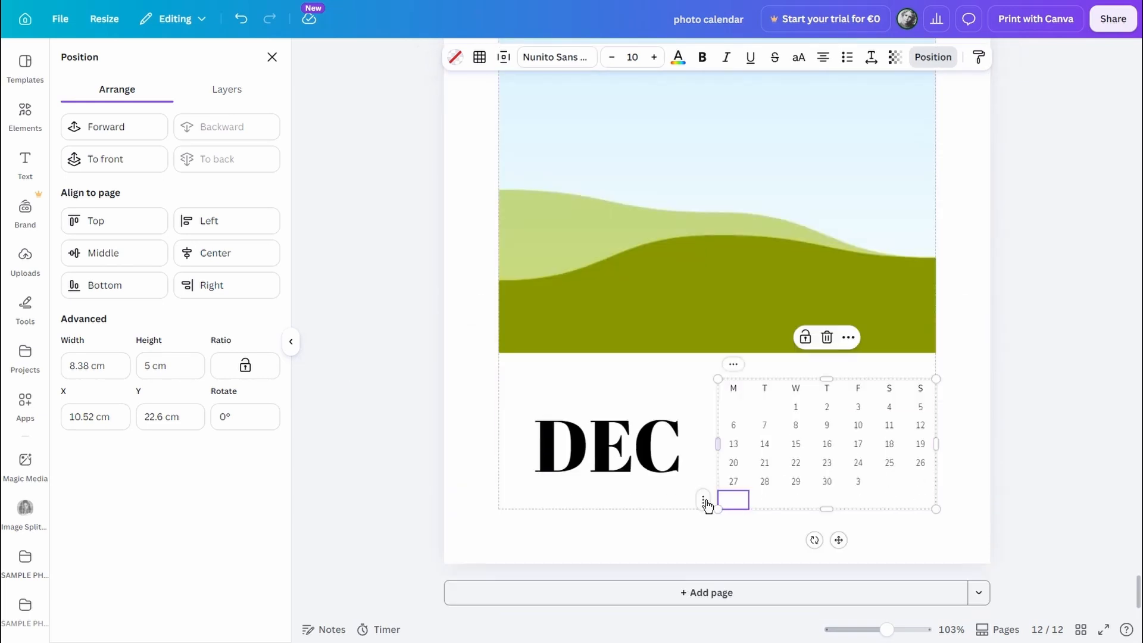
- Delete the empty last row of the DEC date table, set the table's height to 5 cm and close the position settings
left_click(704, 500)
left_click(746, 368)
left_click(154, 366)
type("5")
key("Return")
left_click(964, 538)
left_click(272, 57)
- Review all twelve calendar pages together in the page overview
scroll(928, 518, "up", 3)
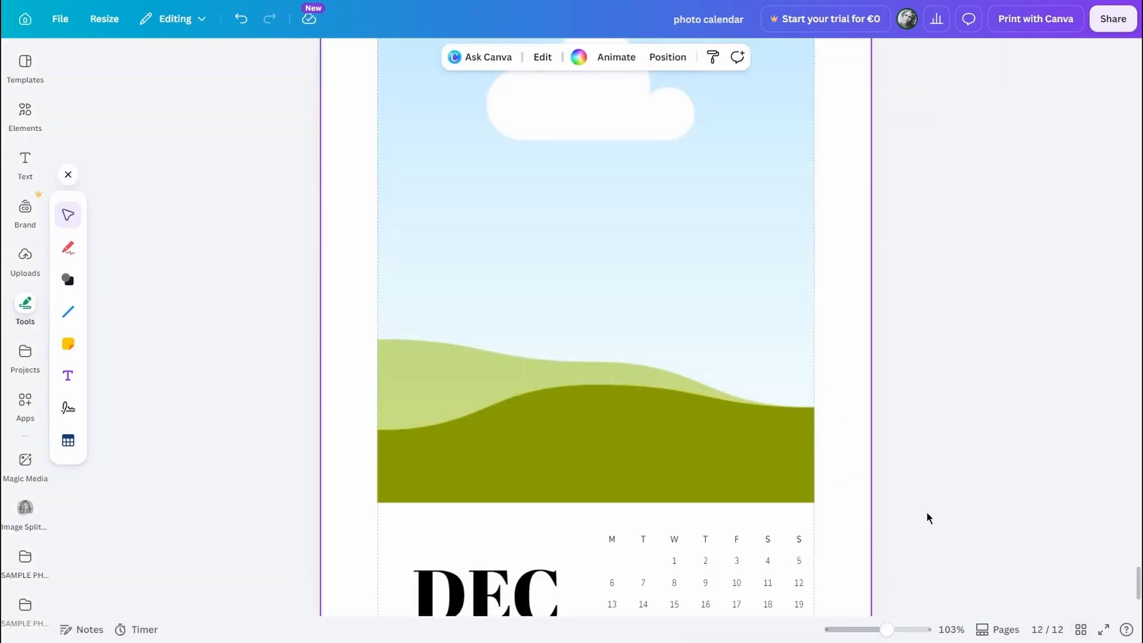
left_click(1081, 630)
left_click(904, 501)
- Return to page 1 in the editor and open the PHOTO calendar folder among the uploads
double_click(102, 181)
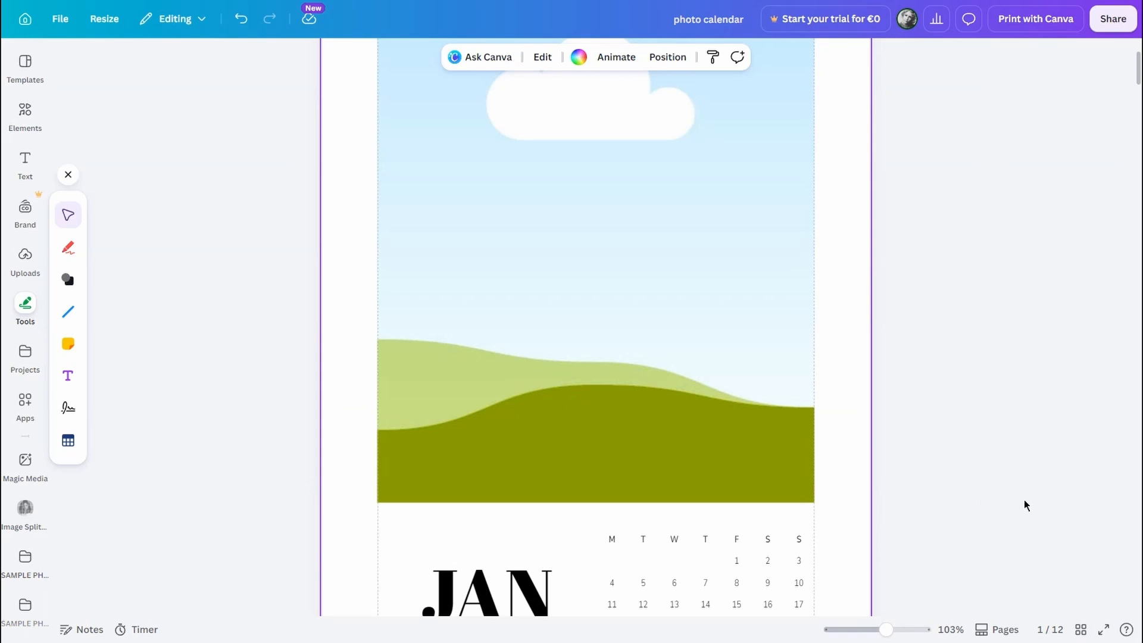
scroll(271, 337, "down", 5)
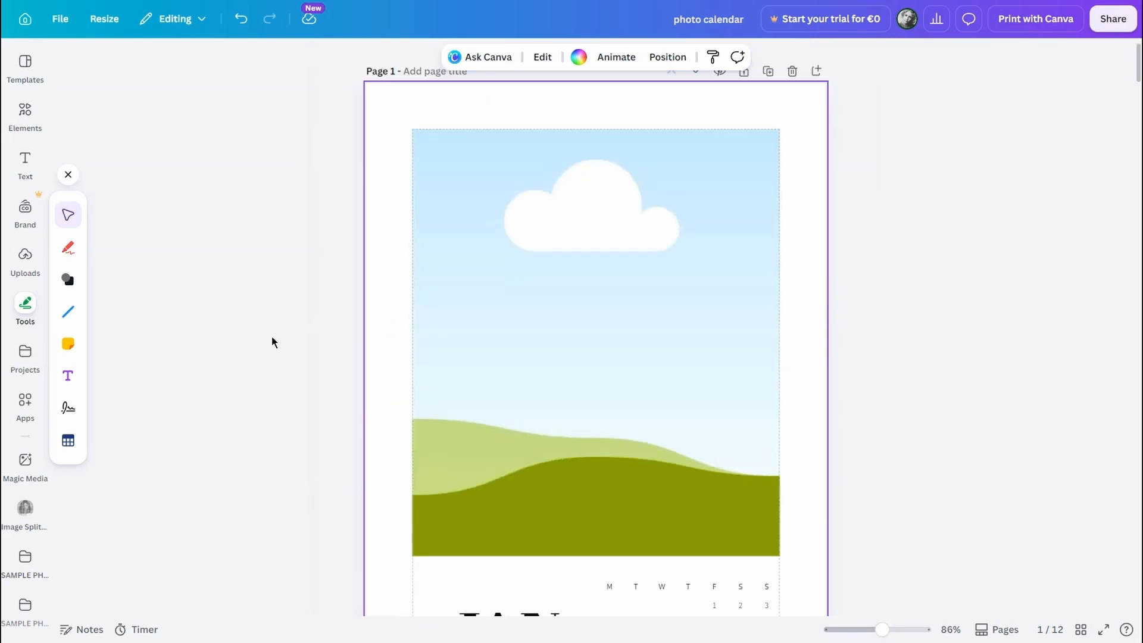
left_click(25, 262)
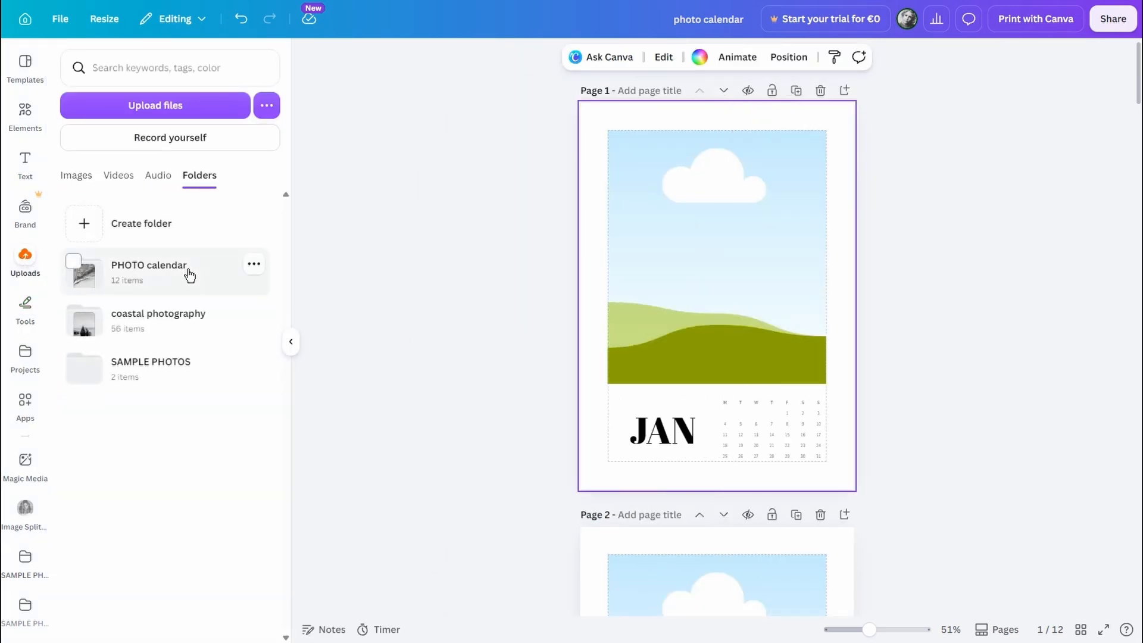
left_click(190, 275)
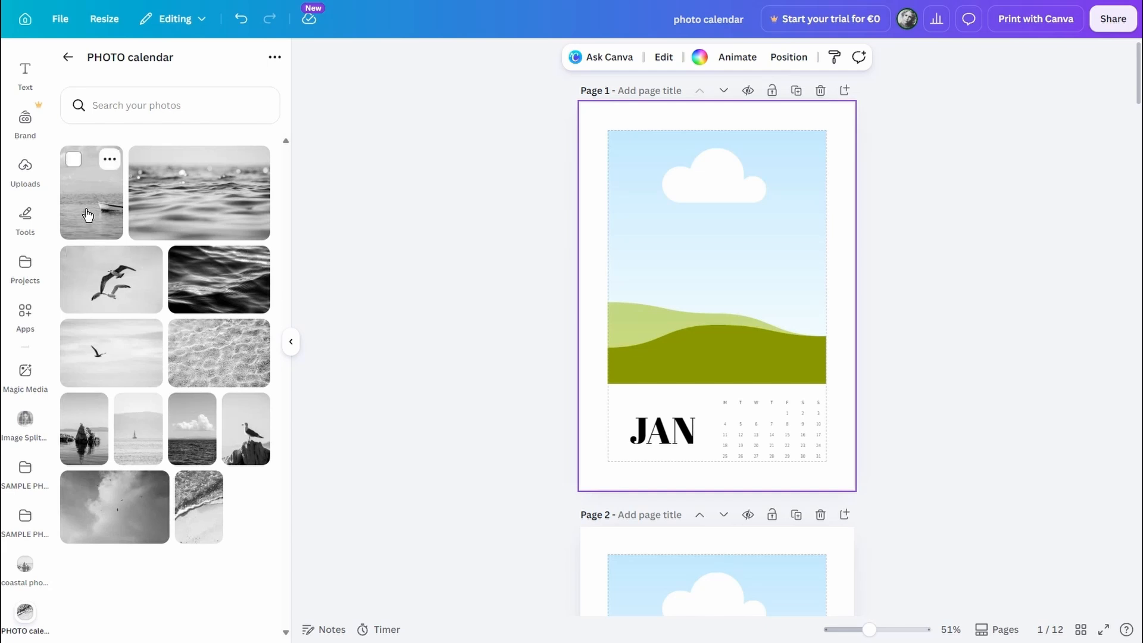
- Fill the JAN, FEB, MAR and APR photo frames with the boat, blurred waves, two gulls and dark water photos, in that order
left_click_drag(87, 215, 643, 316)
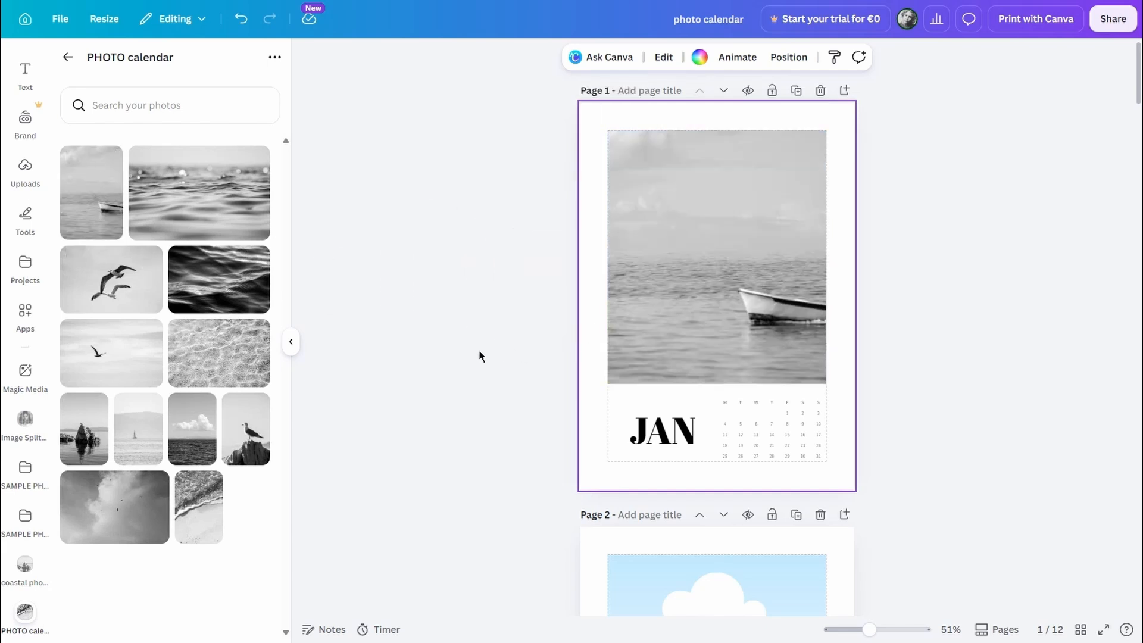
scroll(479, 356, "down", 5)
left_click_drag(196, 191, 625, 411)
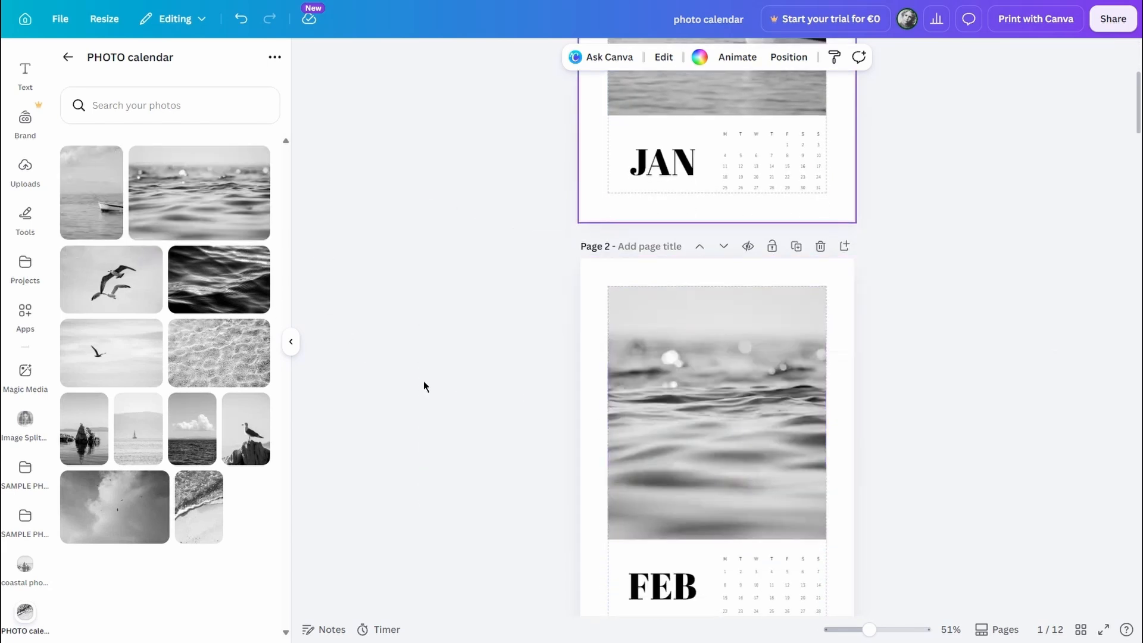
scroll(421, 385, "down", 8)
left_click_drag(112, 279, 651, 378)
scroll(539, 372, "down", 7)
left_click_drag(256, 280, 567, 382)
- Fill the MAY, JUN, JUL and AUG photo frames with the single flying bird, clear rippled water, sea rock and sailboat photos, in that order
scroll(495, 375, "down", 6)
left_click_drag(112, 352, 637, 390)
scroll(506, 387, "down", 7)
left_click_drag(238, 384, 637, 411)
scroll(506, 411, "down", 6)
left_click_drag(86, 430, 637, 452)
scroll(508, 441, "down", 6)
left_click_drag(138, 431, 637, 440)
- Fill the SEP, OCT, NOV and DEC frames with the cloud-over-sea, perched gull, cloudy sky and shoreline photos, and hide the uploaded photos
scroll(477, 443, "down", 8)
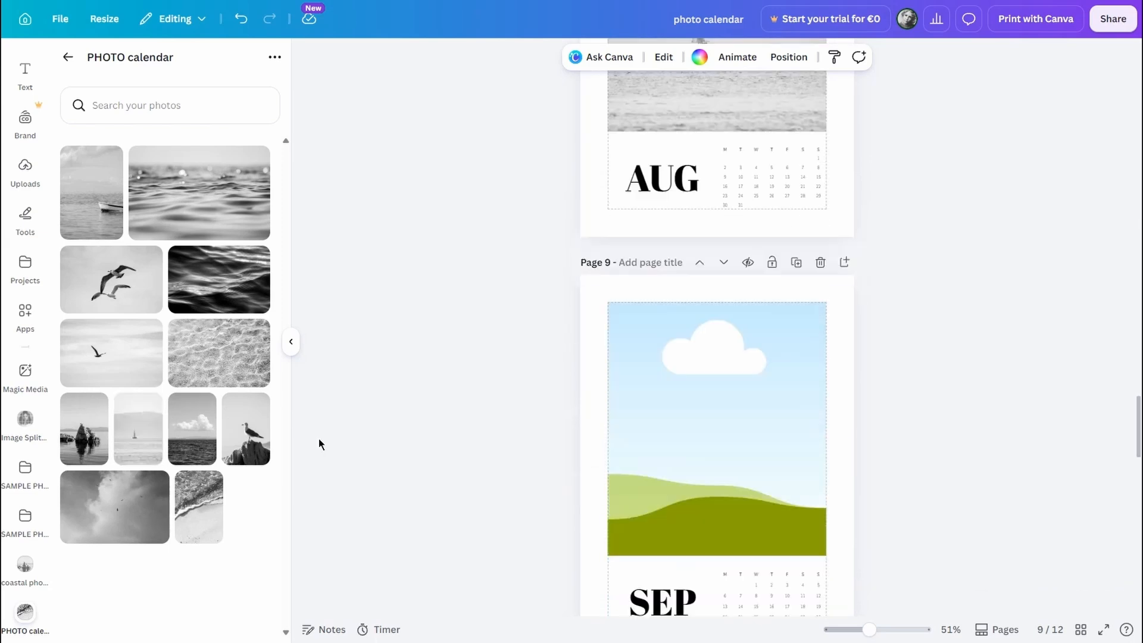
left_click_drag(192, 430, 637, 445)
left_click_drag(245, 430, 637, 449)
left_click_drag(115, 507, 637, 464)
left_click_drag(209, 506, 649, 476)
left_click(954, 517)
left_click(293, 345)
scroll(997, 547, "up", 4)
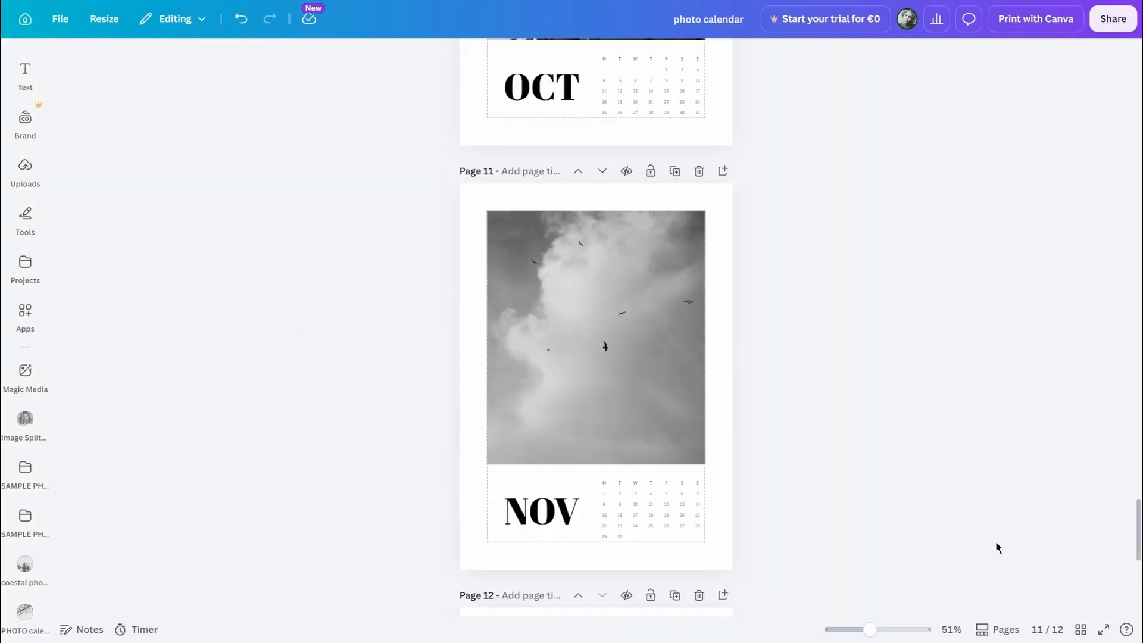
- Open the MAY page from the page overview and shift its bird photo to the right inside the frame
left_click(1080, 629)
double_click(650, 177)
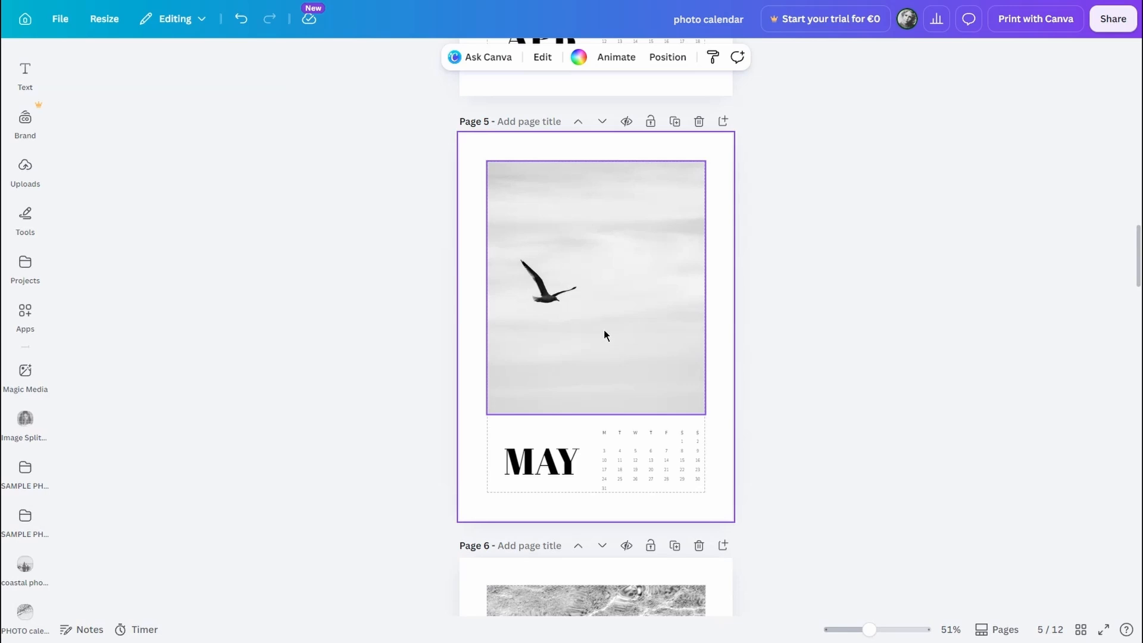
double_click(604, 330)
left_click_drag(566, 344, 594, 346)
left_click(939, 443)
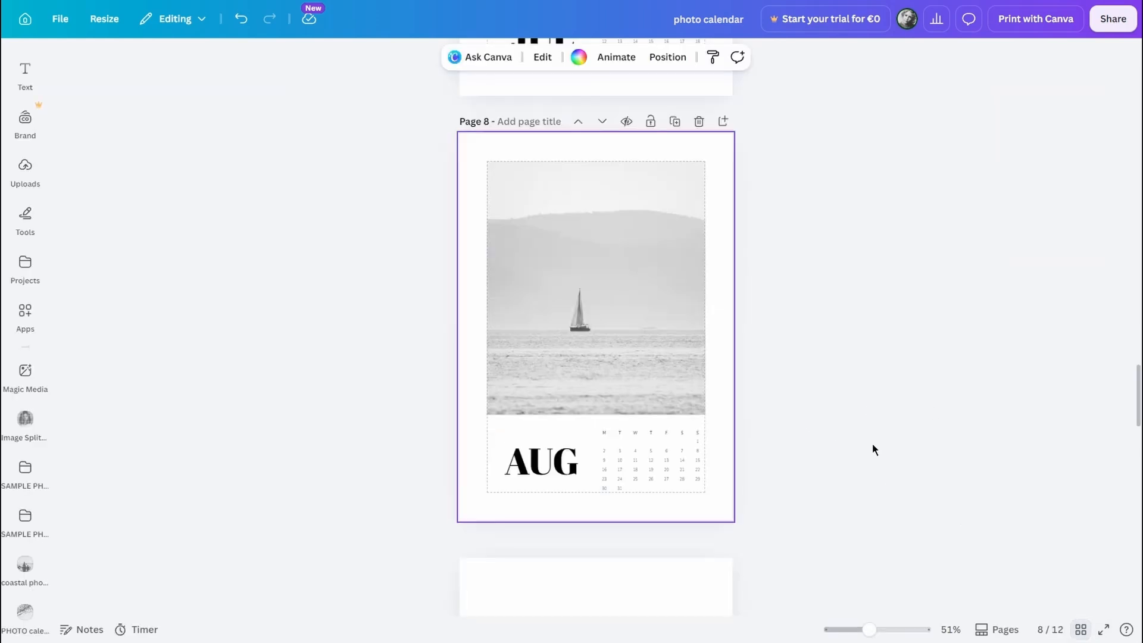
- Reposition the perched gull photo slightly upward within the OCT frame and return to the page overview
double_click(605, 356)
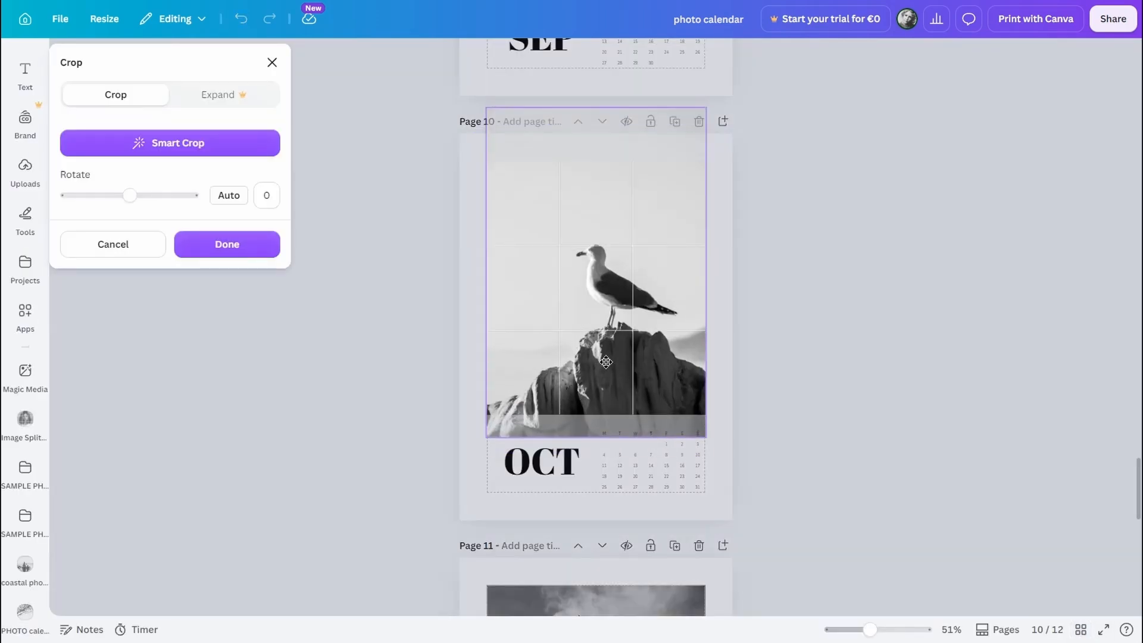
left_click(902, 481)
left_click(1080, 630)
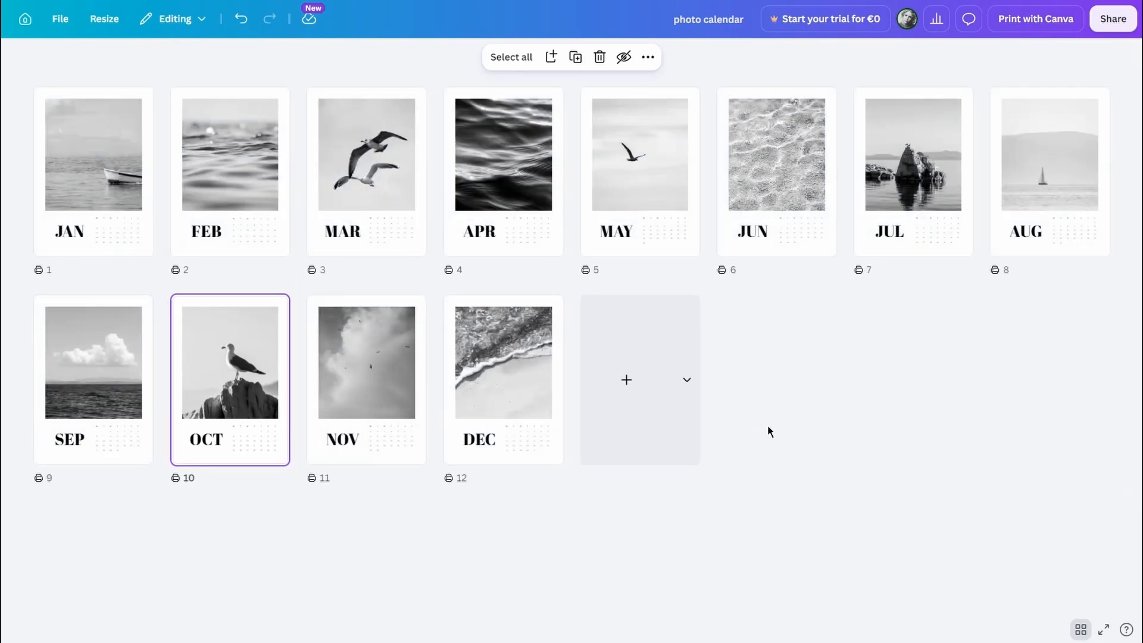
left_click(859, 440)
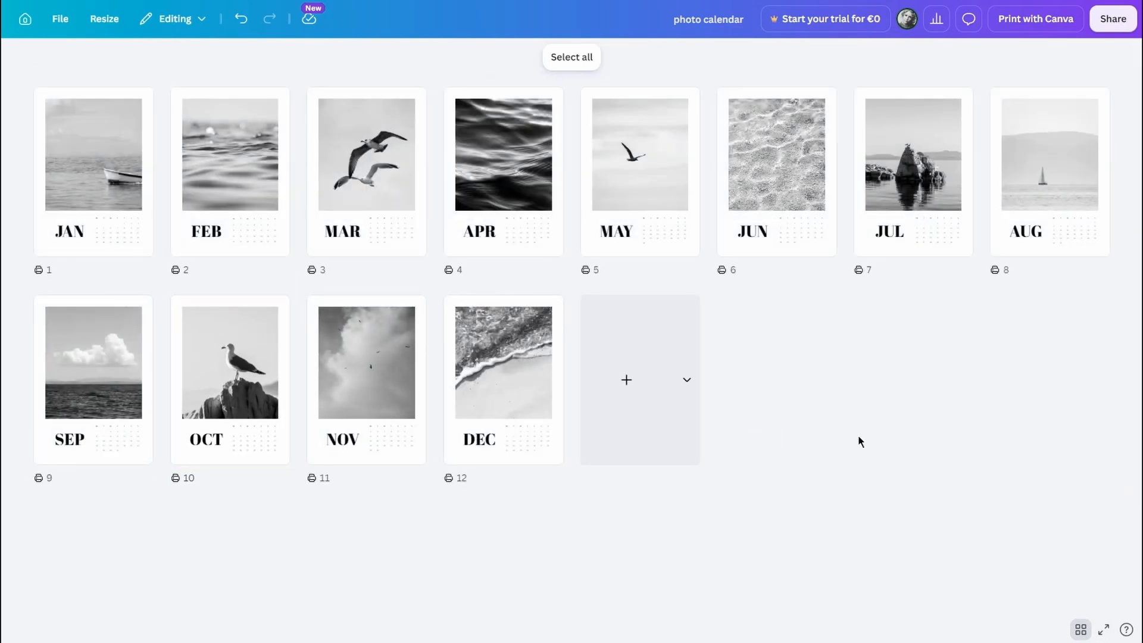
- Download pages 1–12 of the photo calendar as a PDF Print file
left_click(1108, 24)
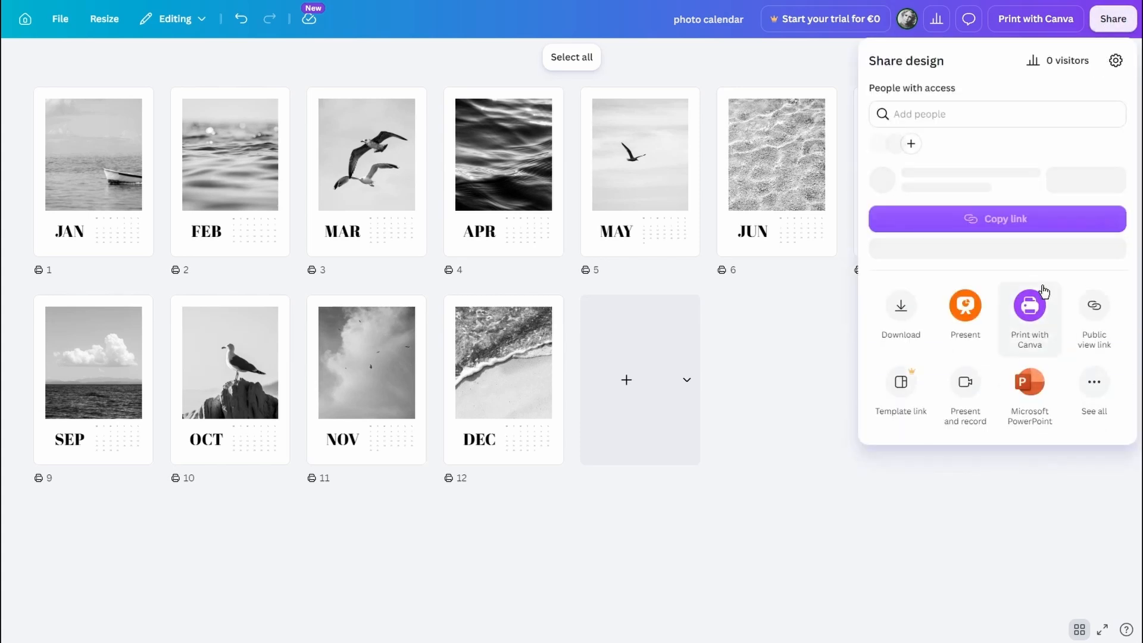
left_click(899, 331)
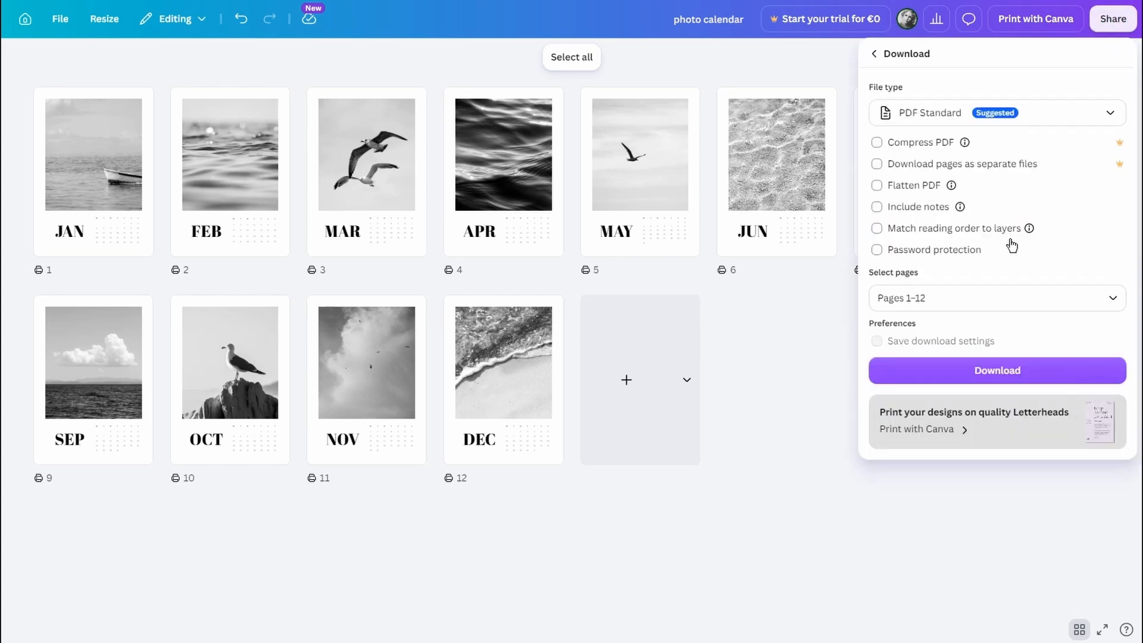
left_click(1040, 113)
left_click(981, 266)
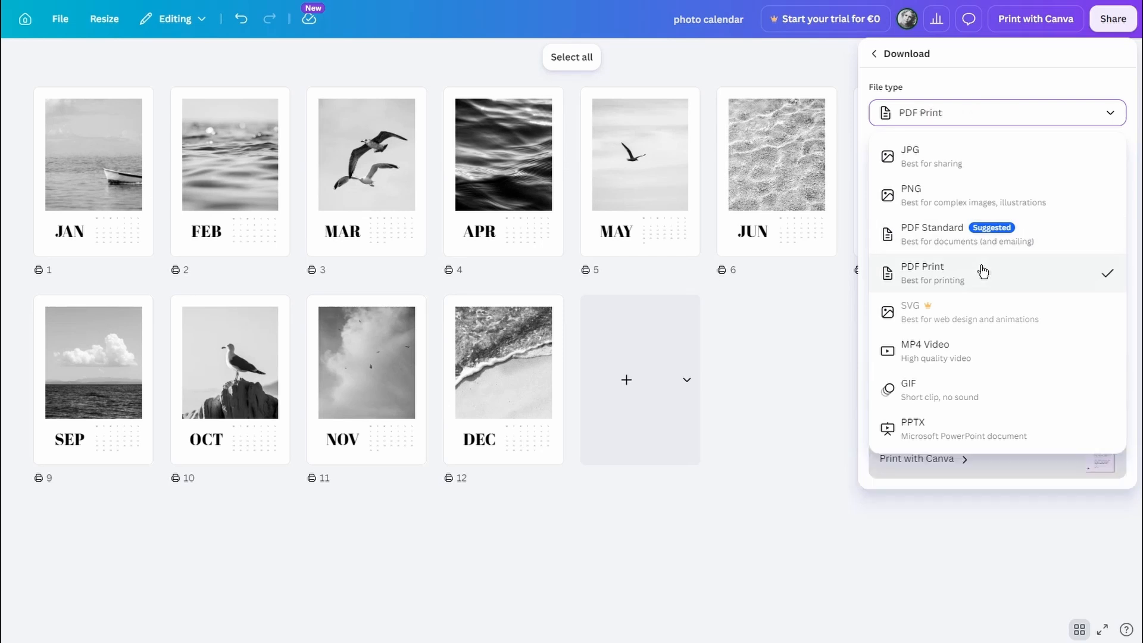
left_click(1053, 410)
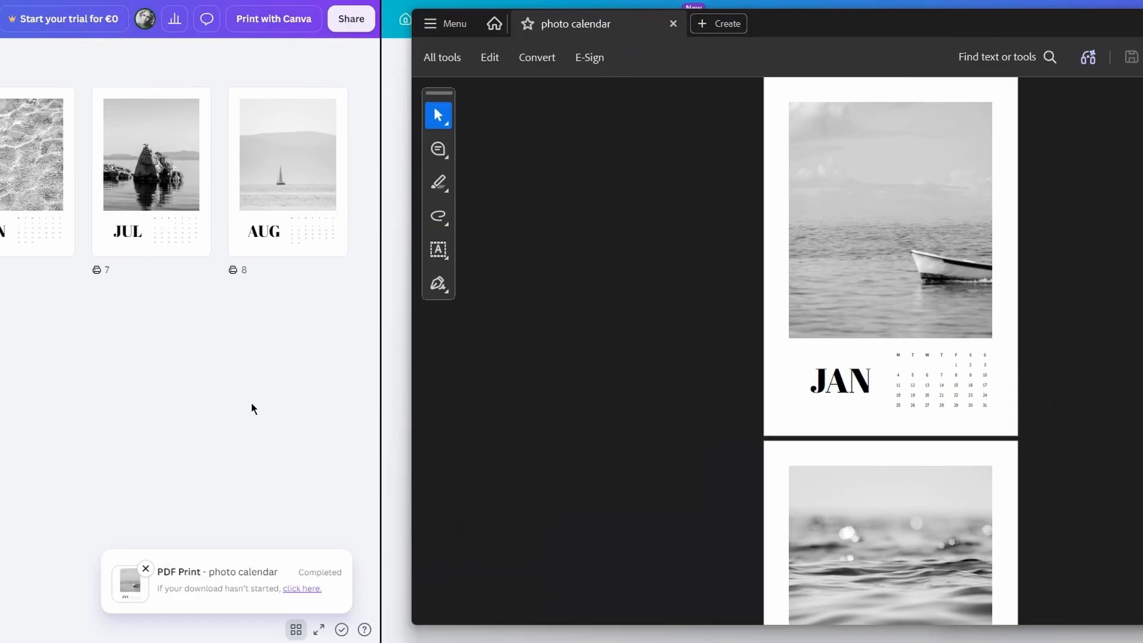
- Examine all twelve pages of the exported photo calendar PDF in Adobe Acrobat, from JAN to DEC
scroll(860, 440, "down", 7)
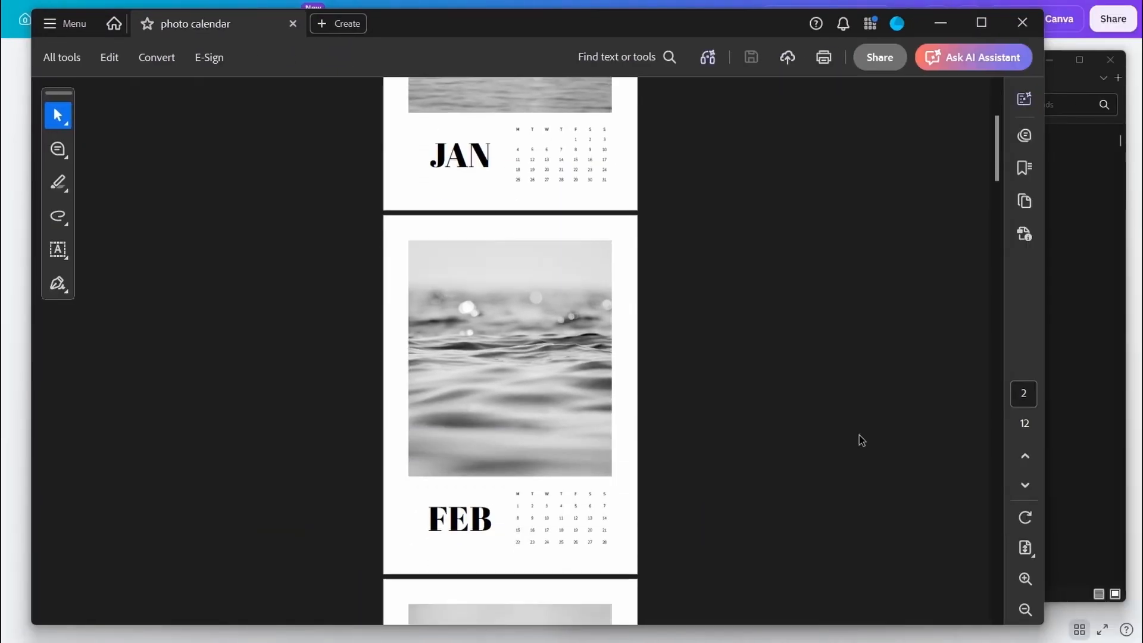
scroll(861, 441, "down", 7)
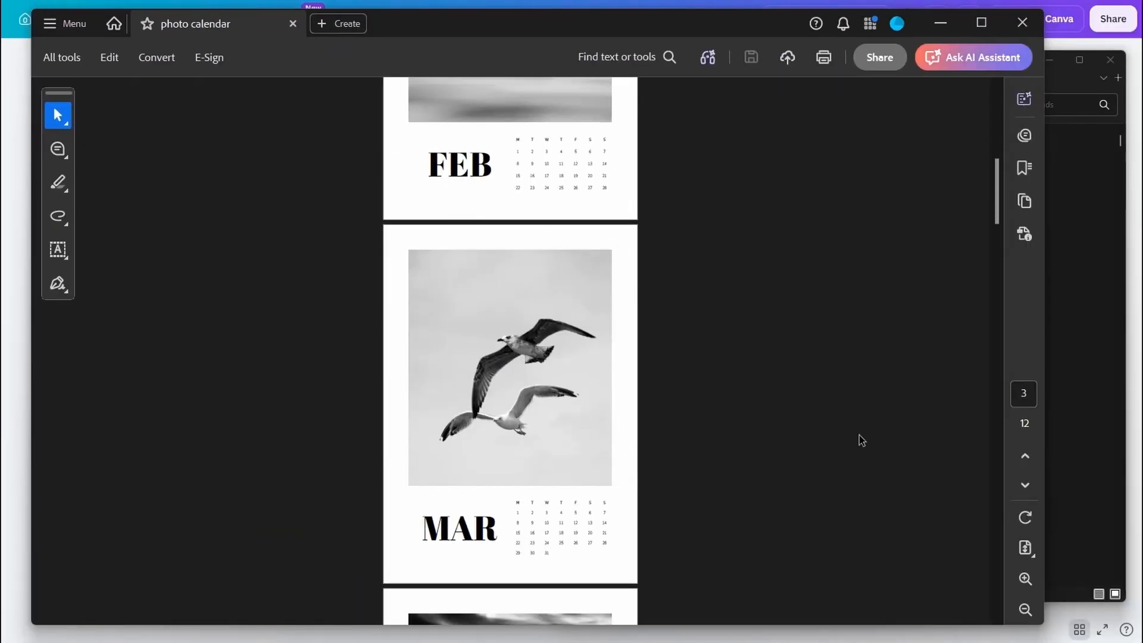
scroll(861, 440, "down", 5)
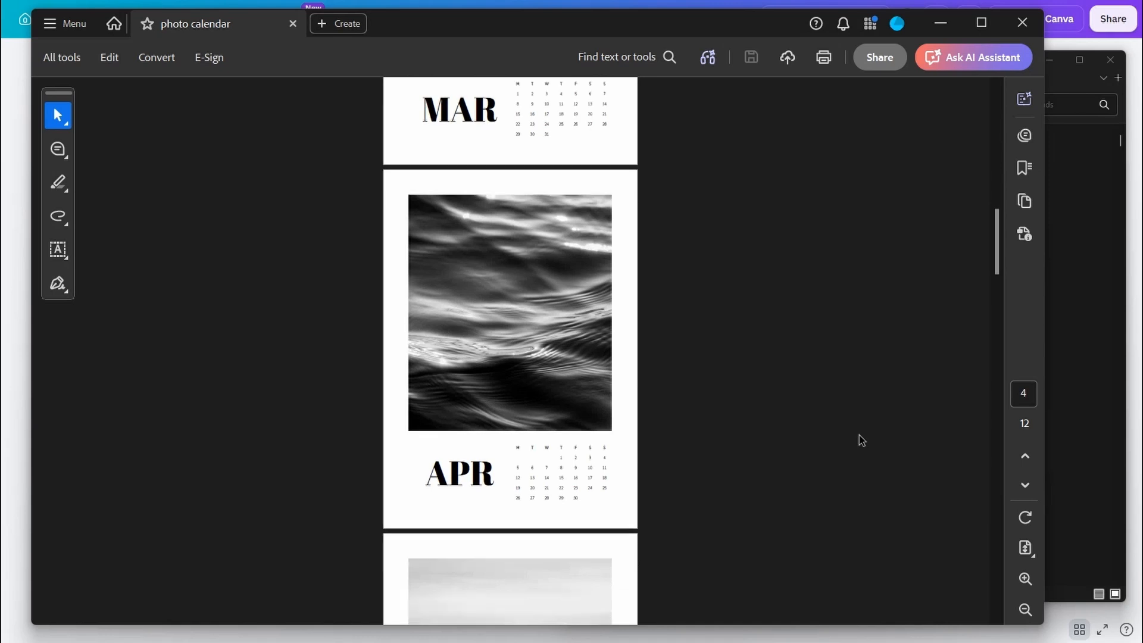
scroll(859, 435, "down", 4)
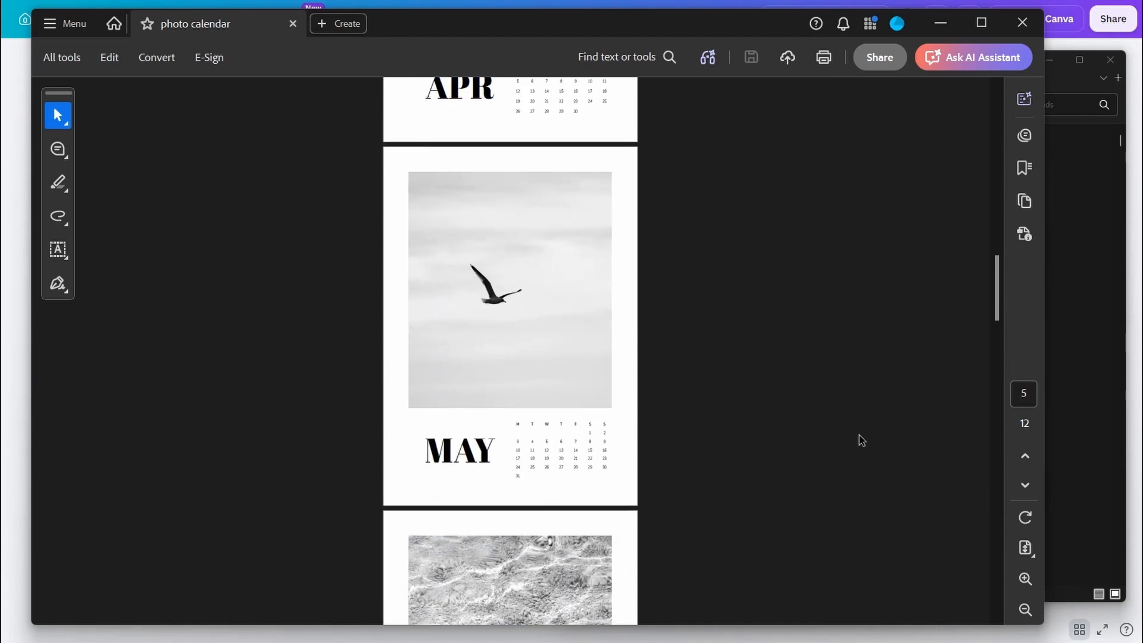
scroll(859, 435, "down", 5)
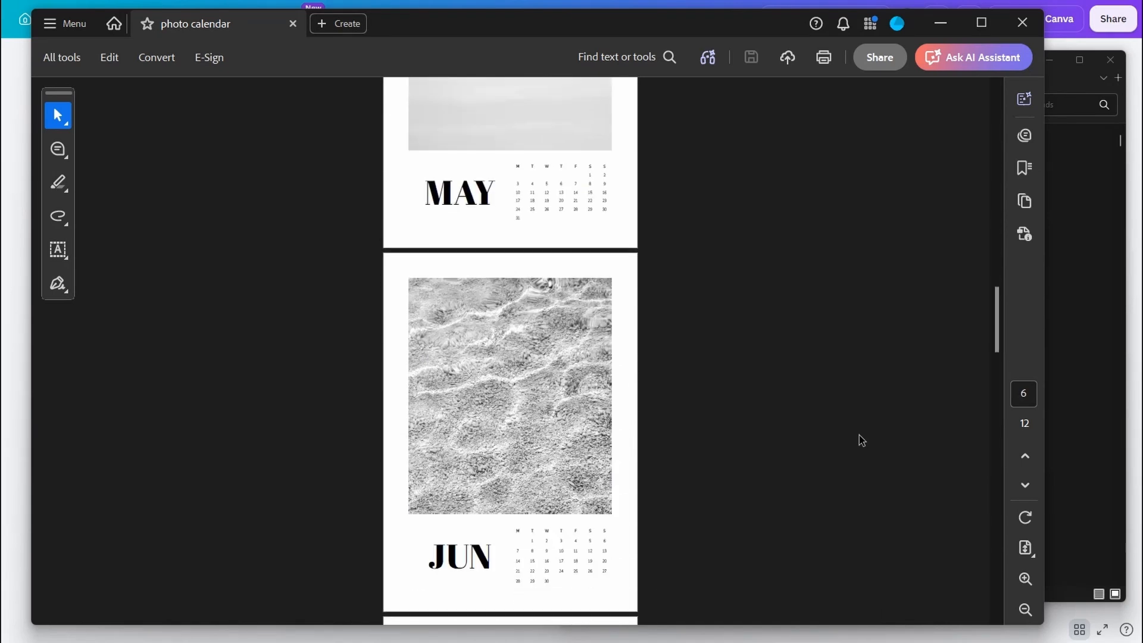
scroll(859, 435, "down", 6)
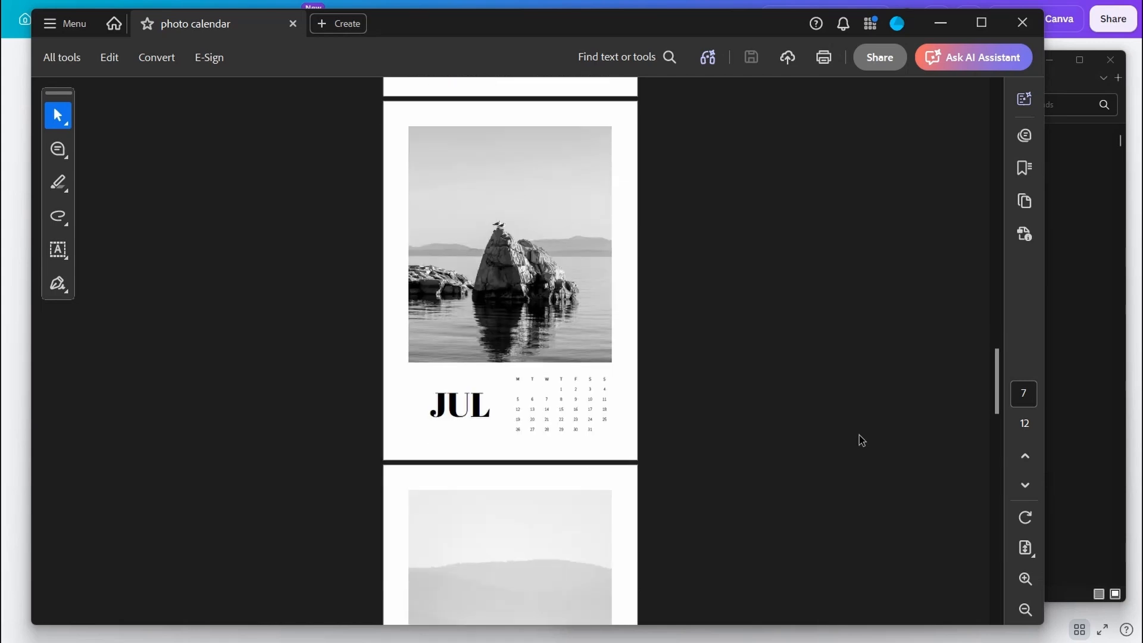
scroll(859, 435, "down", 6)
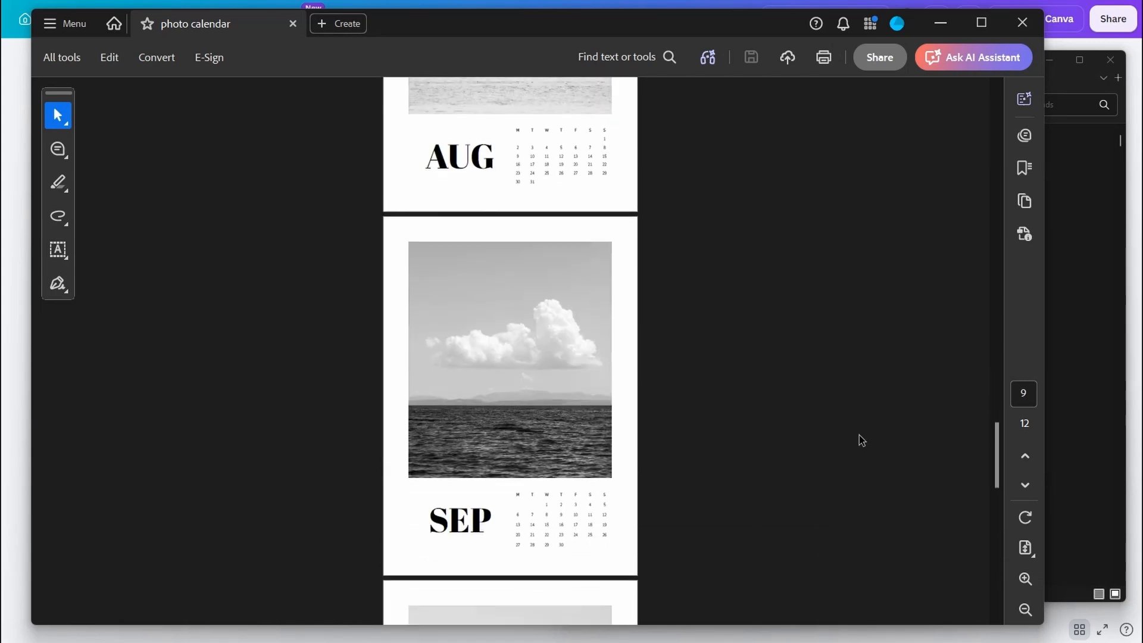
scroll(859, 440, "down", 6)
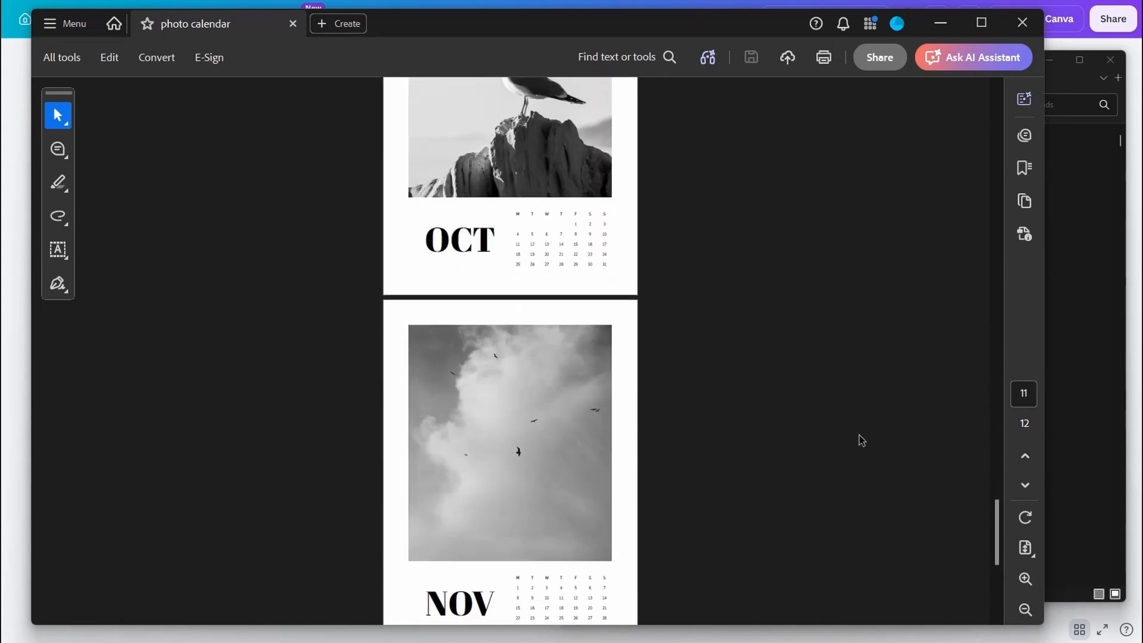
scroll(859, 434, "down", 2)
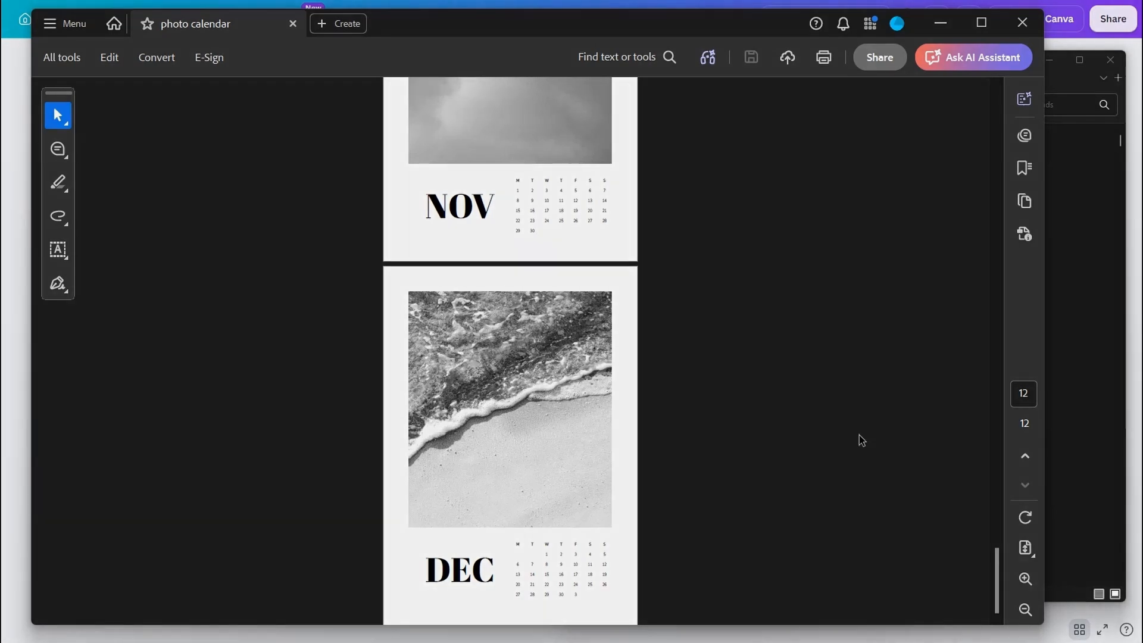